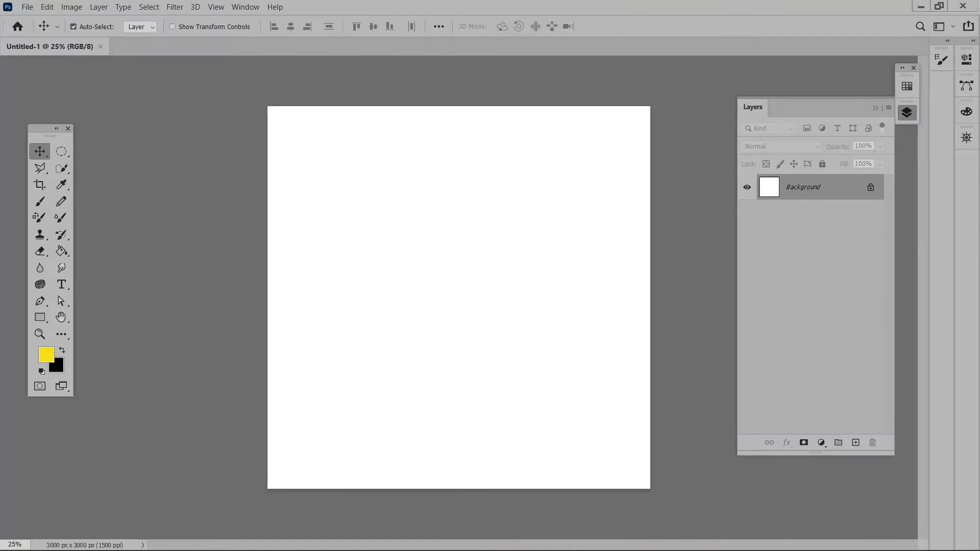
Widen the canvas to 4426 × 3000 px and fill a new layer with solid black
key("c")
left_click_drag(650, 298, 741, 297)
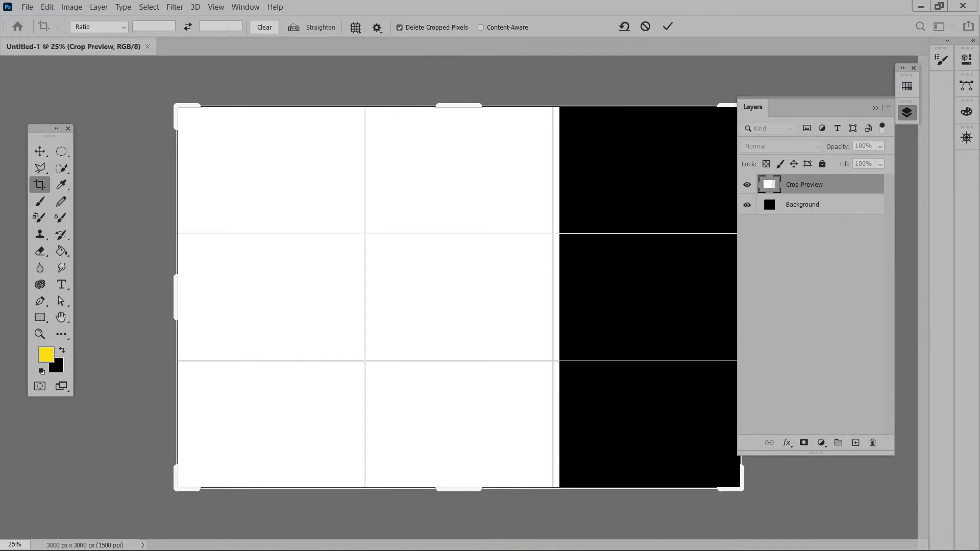
key("Return")
key("ctrl+shift+alt+n")
key("x")
key("g")
key("alt+BackSpace")
key("v")
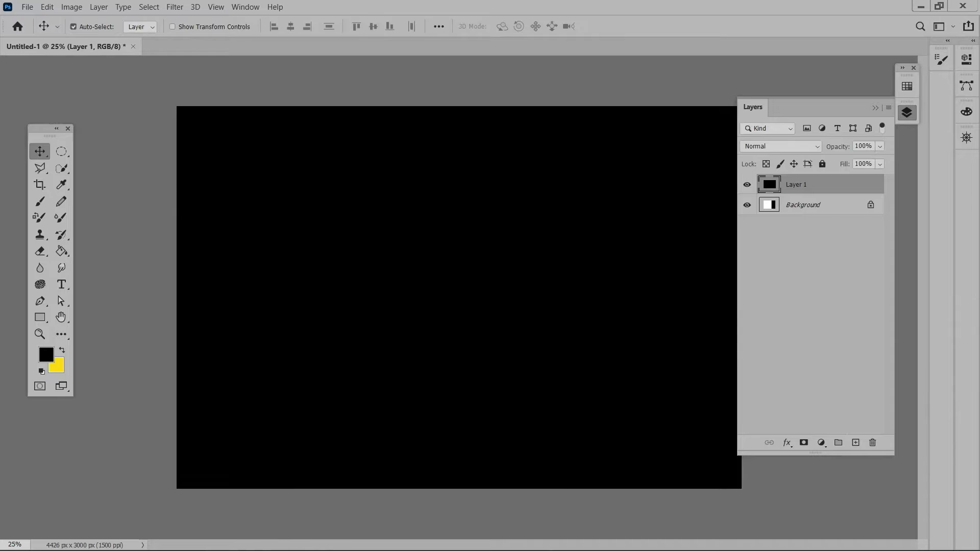
Add Layer 2 and pick cream from the Swatches as the foreground colour
key("ctrl+shift+alt+n")
key("z")
left_click_drag(460, 298, 474, 298)
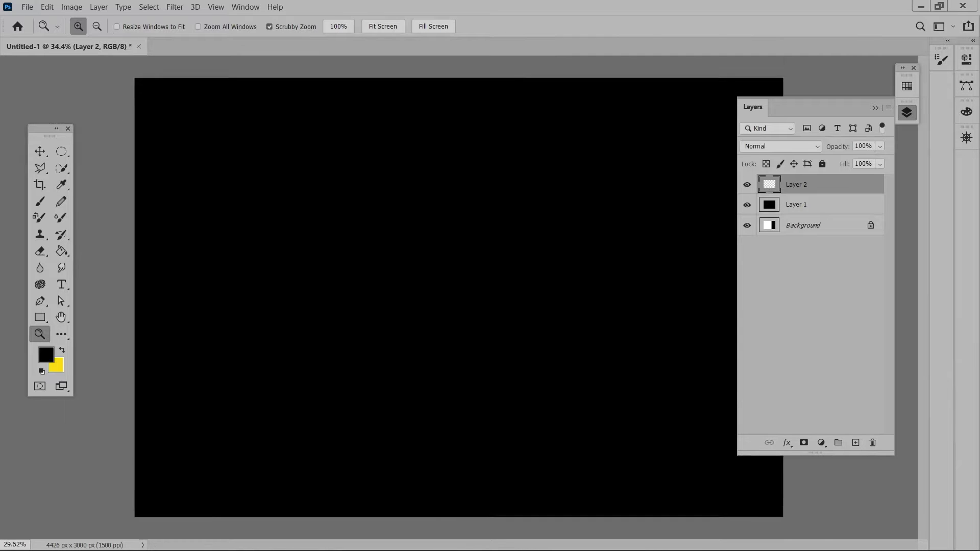
left_click(907, 86)
left_click(756, 345)
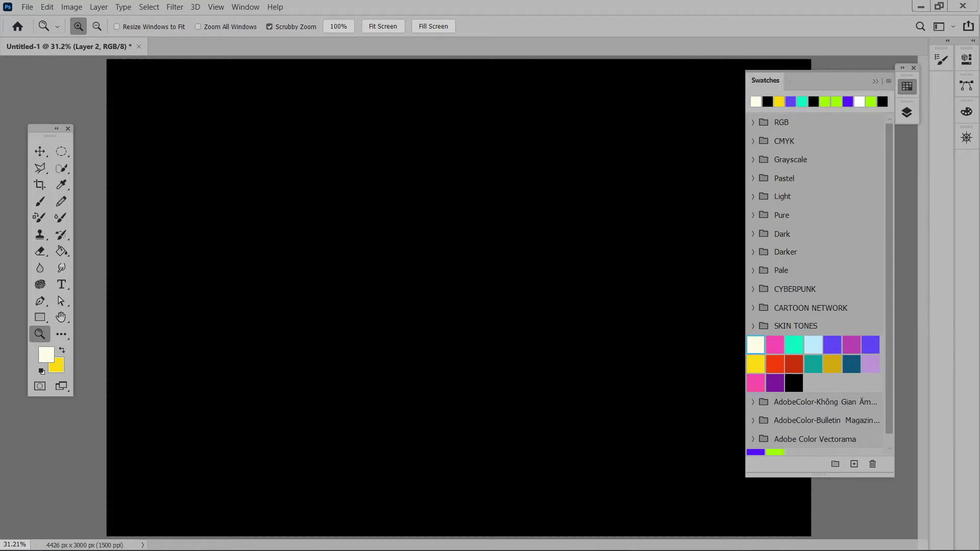
left_click(907, 86)
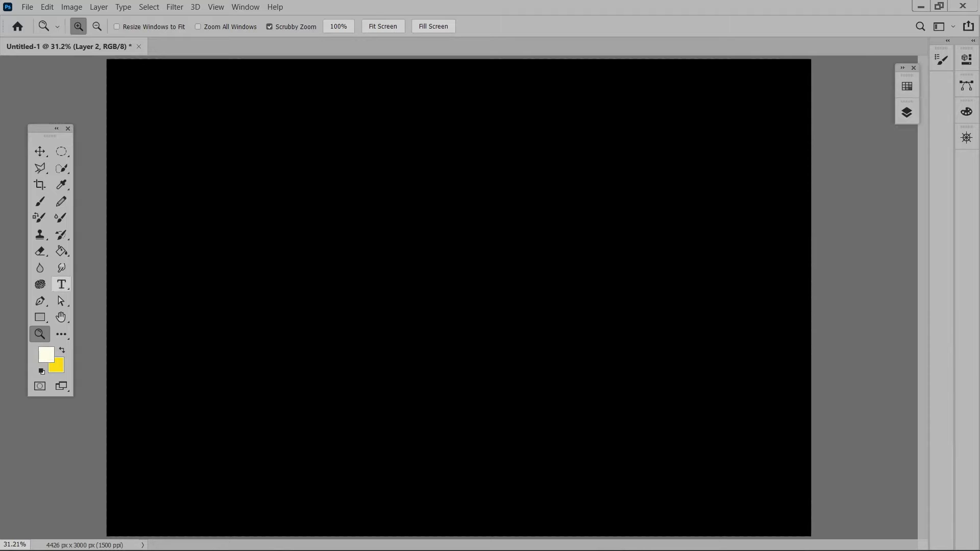
right_click(40, 317)
Draw a tall cream rounded rectangle, nudge it upward, and give it 79 px corners
left_click(97, 329)
mouse_move(333, 115)
left_mouse_down()
mouse_move(449, 259)
mouse_move(494, 468)
mouse_move(488, 515)
left_mouse_up()
key("v")
left_click_drag(410, 319, 411, 301)
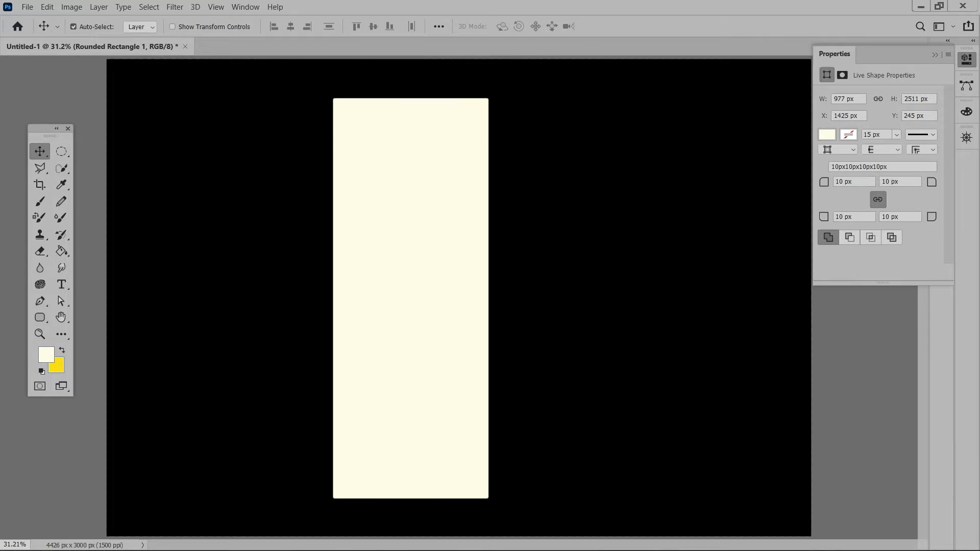
left_click_drag(824, 182, 847, 182)
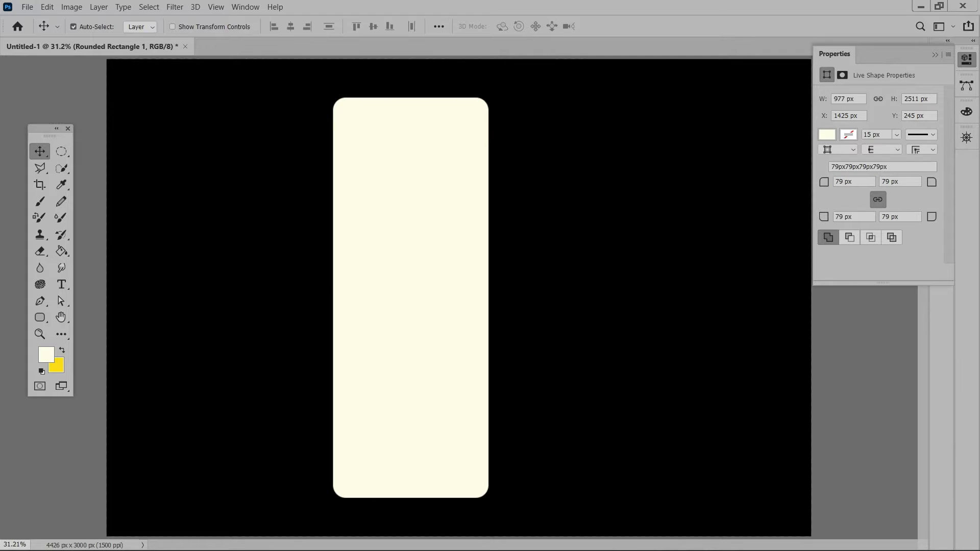
key("F7")
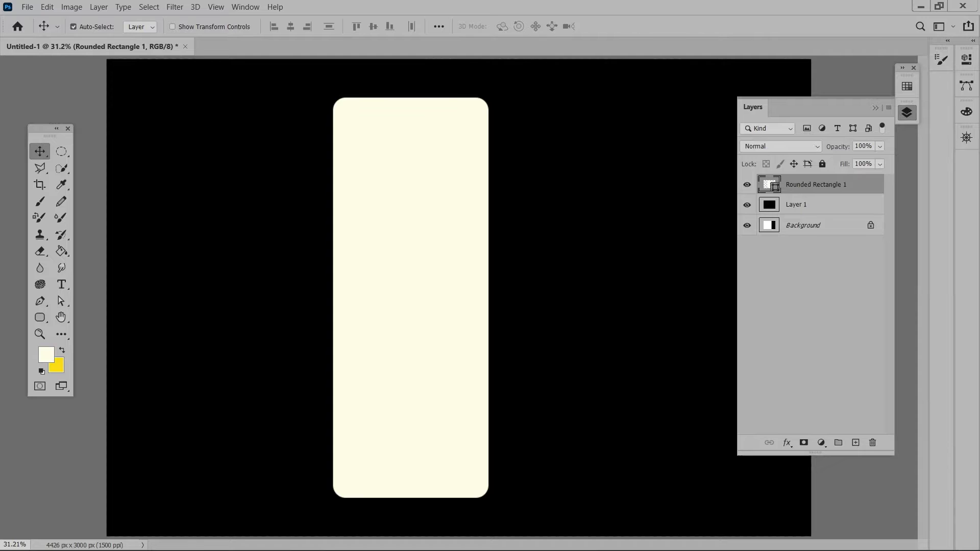
key("ctrl+t")
Shorten the rectangle, then place a shortened duplicate beneath it as the stub
left_click_drag(411, 497, 411, 426)
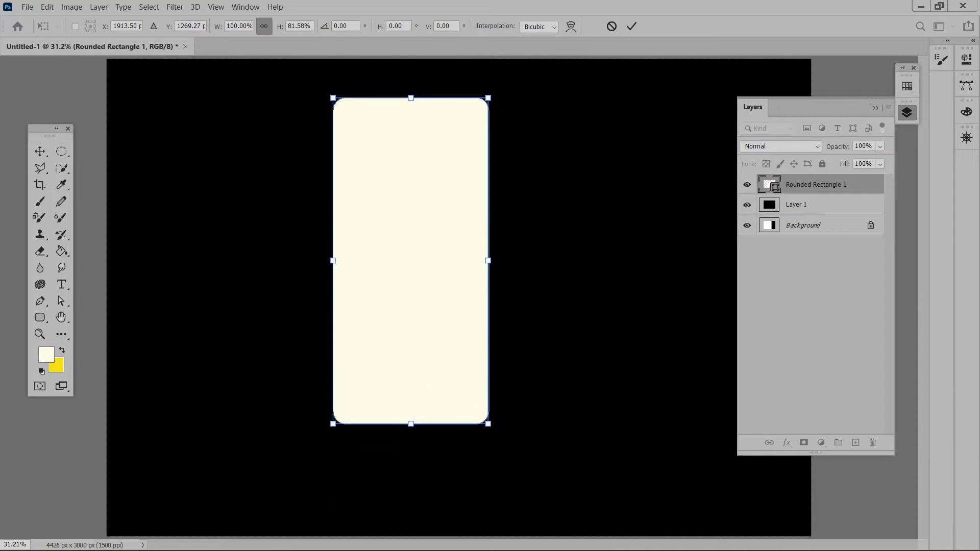
key("Return")
mouse_move(431, 338)
left_mouse_down()
mouse_move(432, 319)
mouse_move(419, 401)
left_mouse_up()
key("ctrl+j")
key("ctrl+bracketleft")
key("ctrl+t")
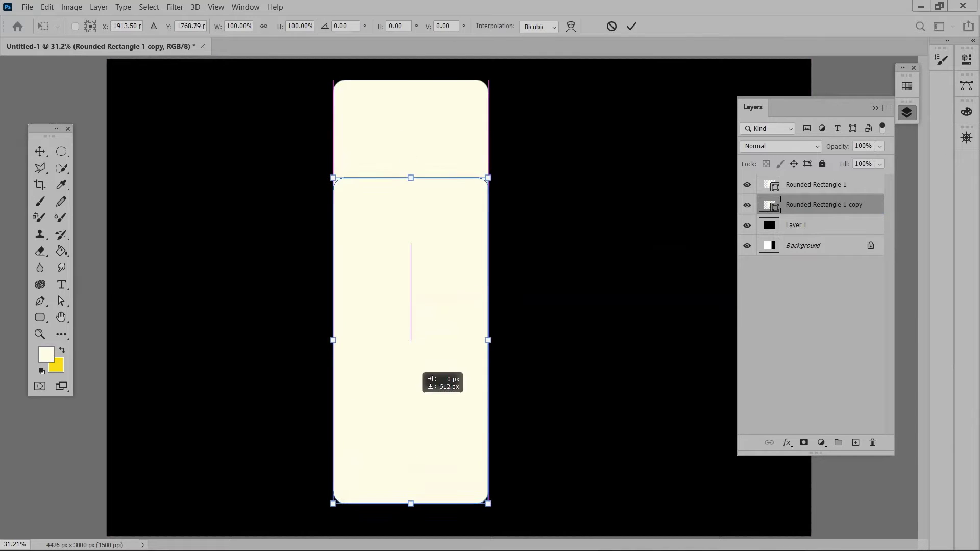
left_click_drag(411, 186, 411, 407)
key("Return")
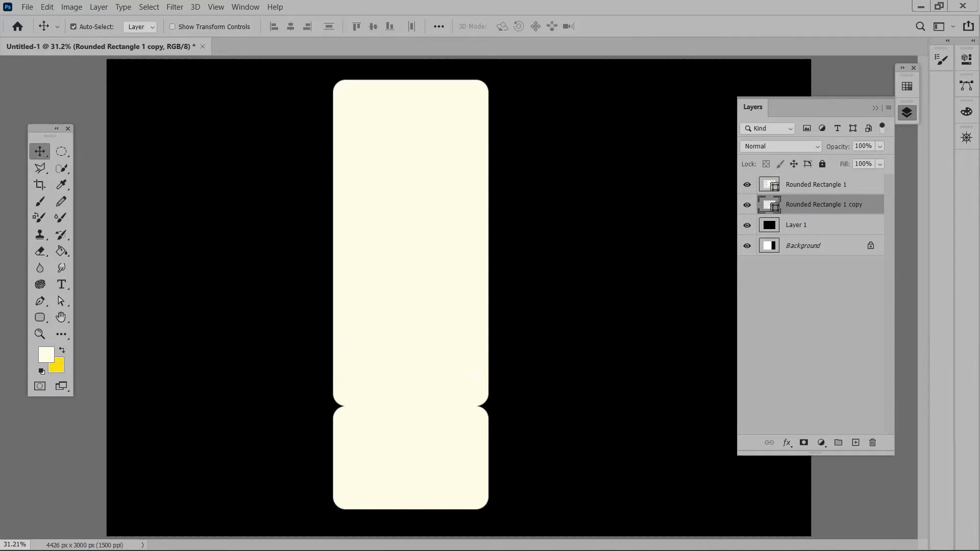
Merge the two ticket shapes into one layer and convert it to a smart object
left_click(855, 184, "shift")
right_click(854, 184)
left_click(760, 390)
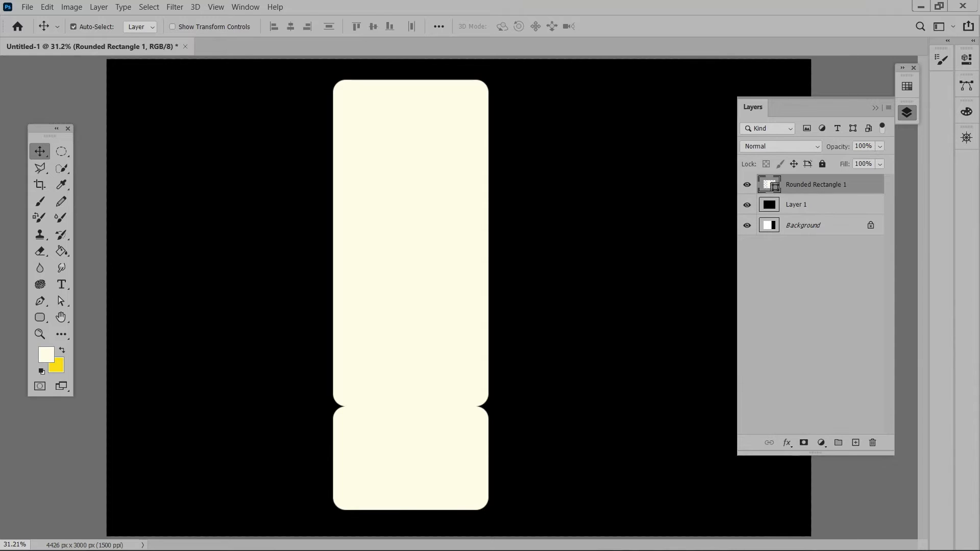
right_click(845, 184)
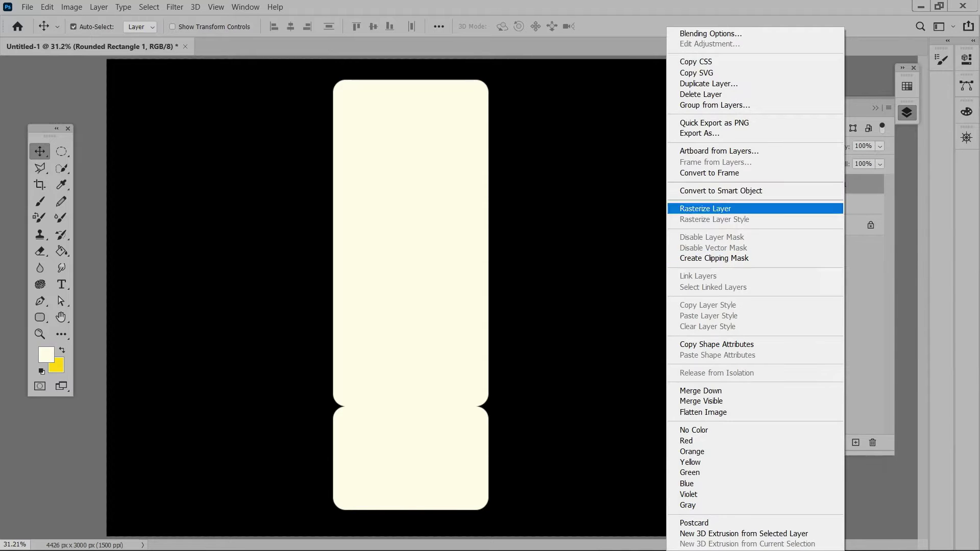
left_click(700, 391)
key("ctrl+z")
right_click(845, 184)
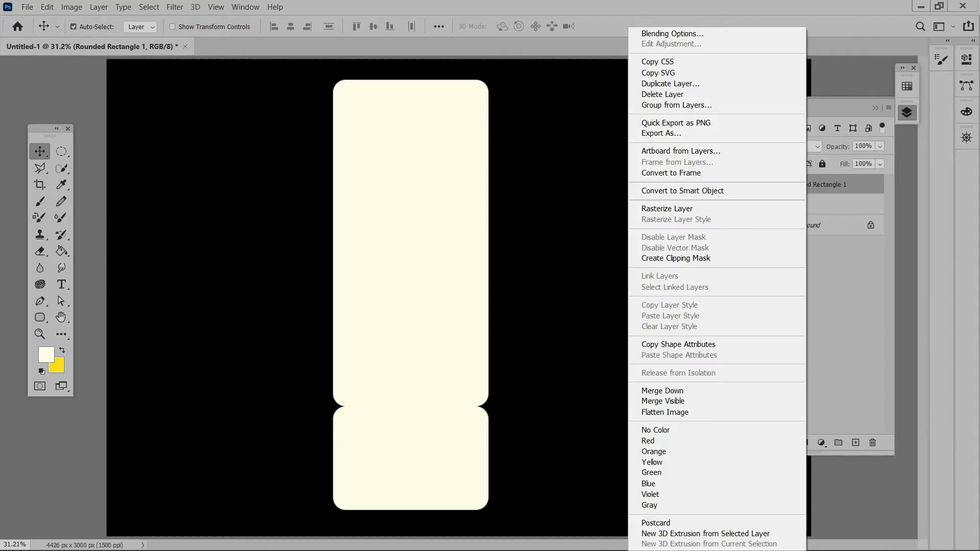
left_click(682, 190)
right_click(845, 184)
key("Escape")
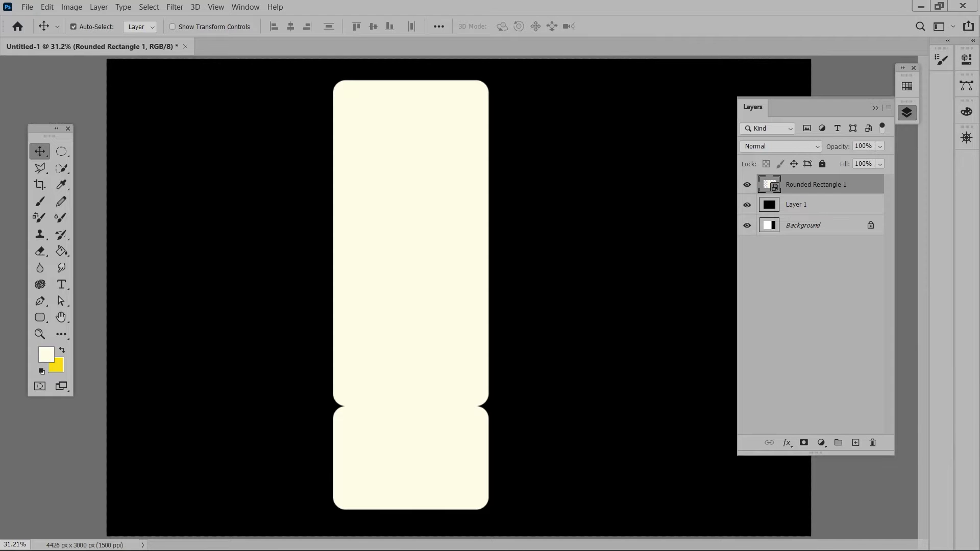
Add a new layer clipped to the ticket and set the foreground colour to #000000
left_click(856, 442)
right_click(844, 185)
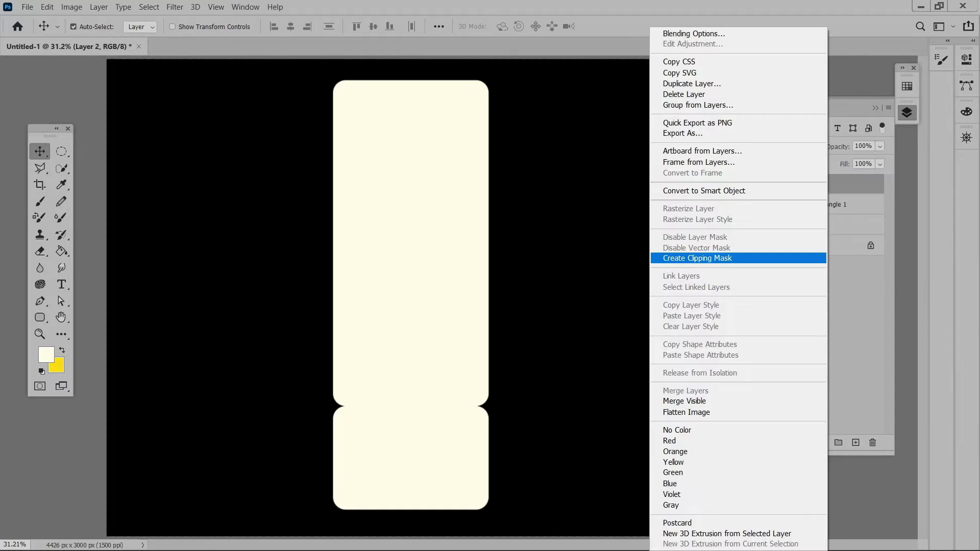
left_click(684, 256)
left_click(46, 355)
type("000000")
key("Return")
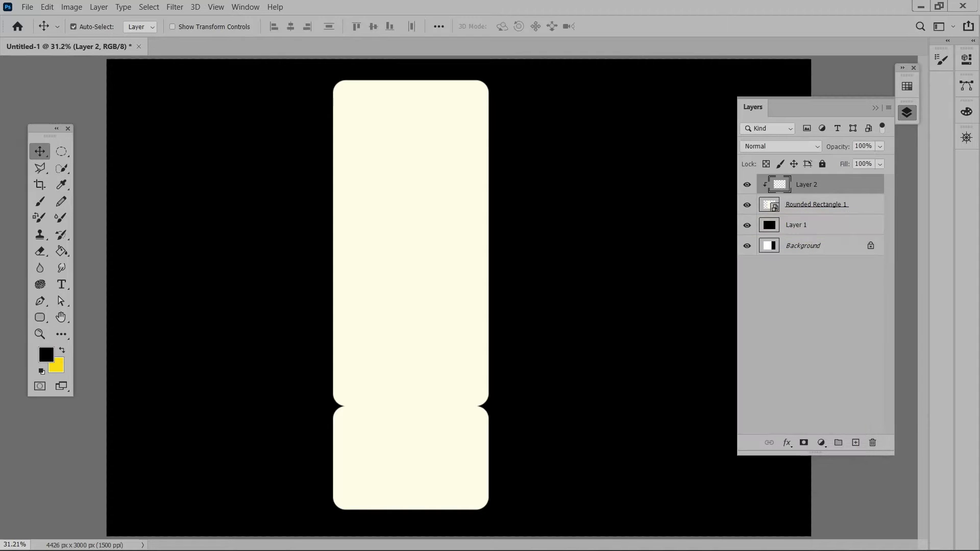
Draw an unfilled, black-stroked 15 px dashed tear line between ticket body and stub
left_click(40, 301)
left_click(92, 26)
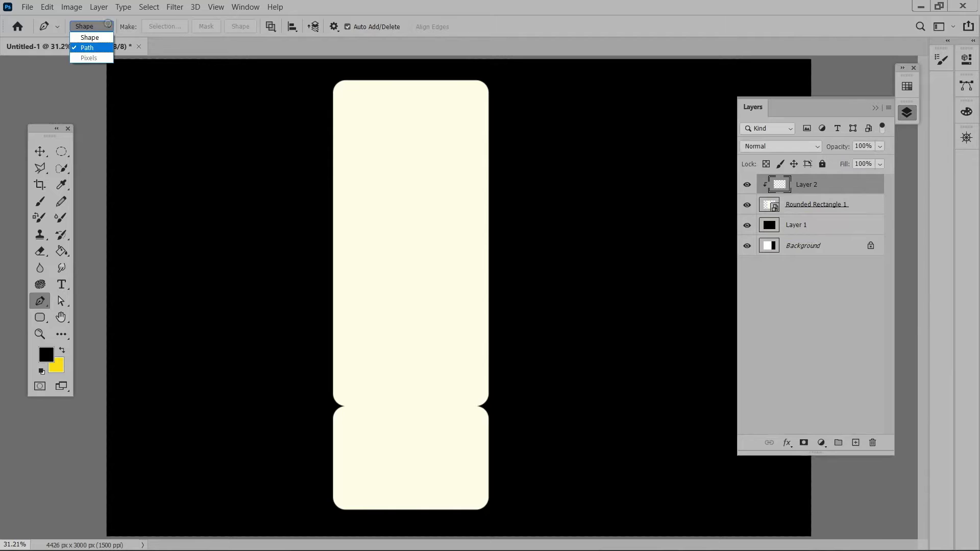
left_click(143, 26)
left_click(67, 50)
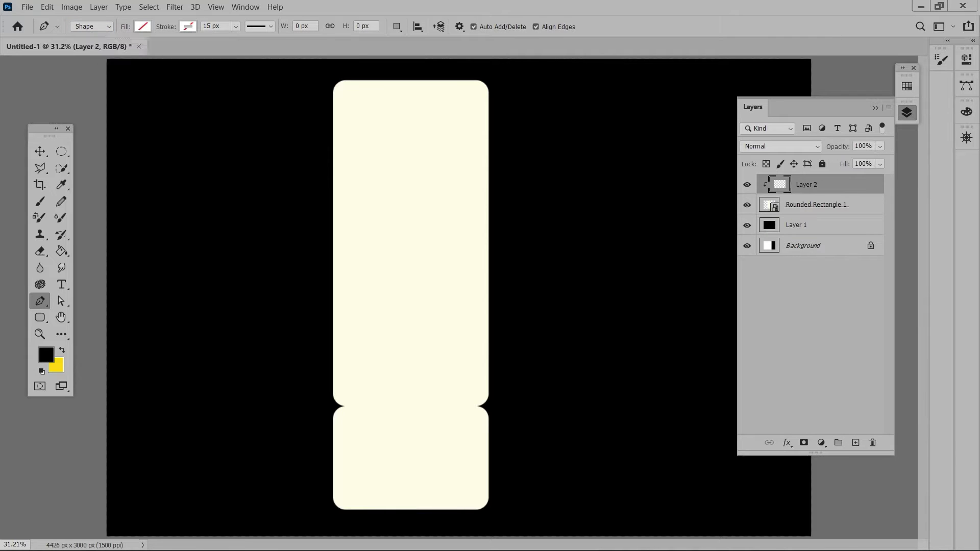
left_click(188, 26)
left_click(136, 50)
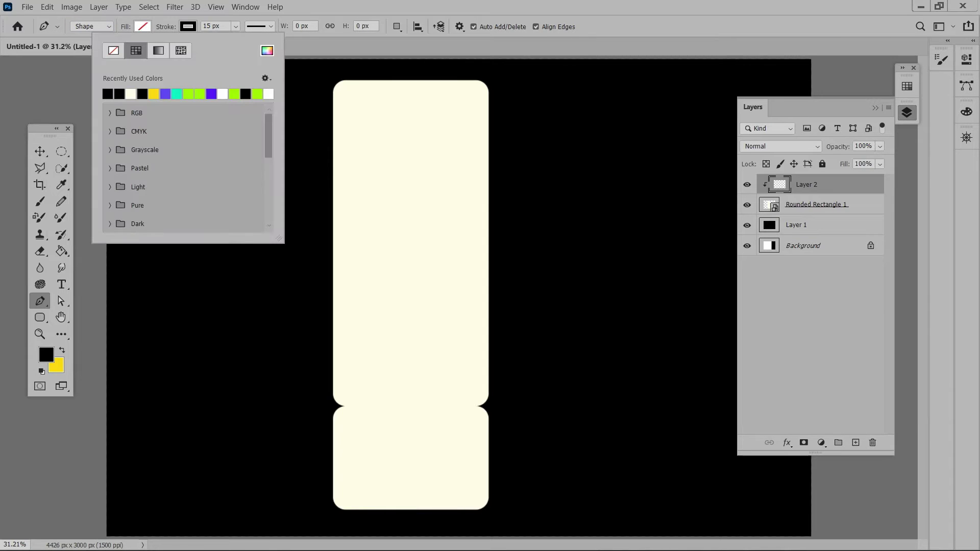
left_click(331, 406)
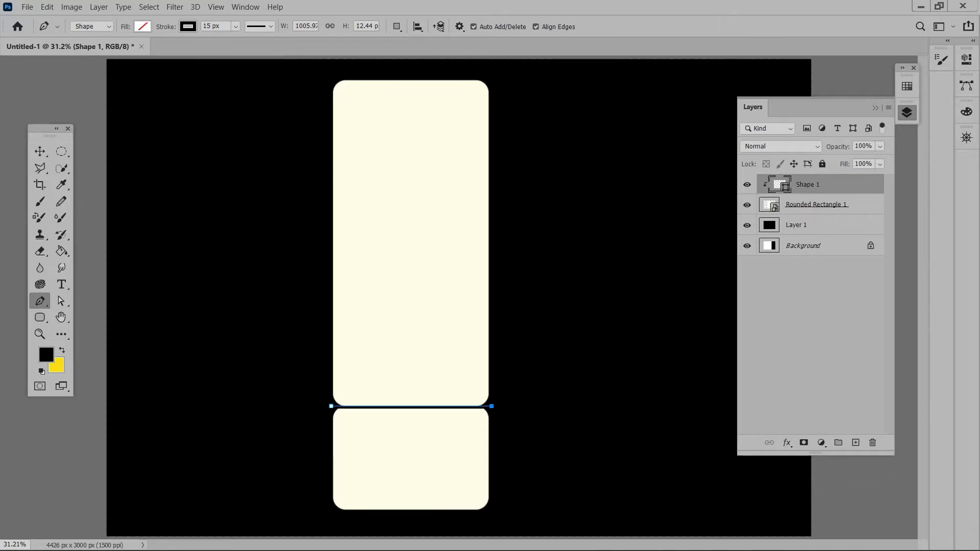
left_click(260, 26)
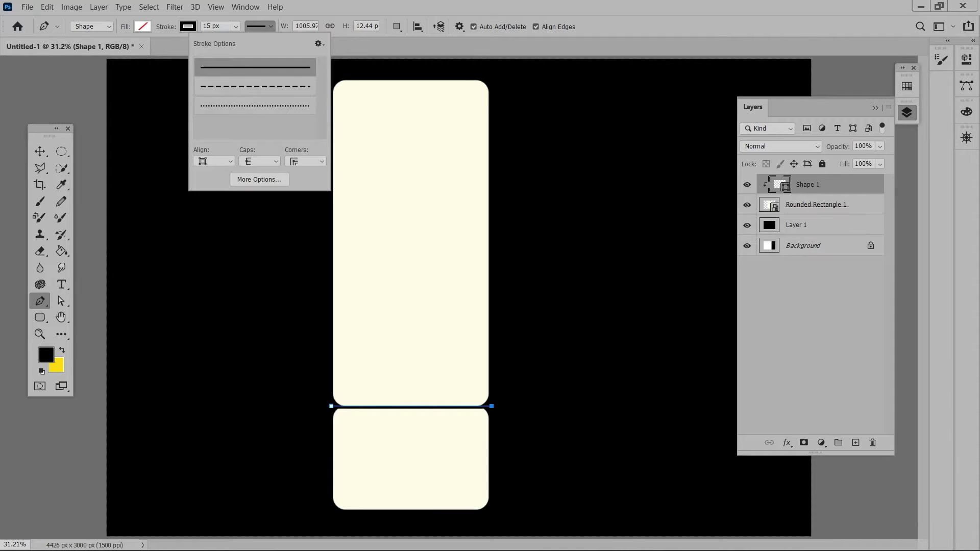
left_click(255, 86)
key("v")
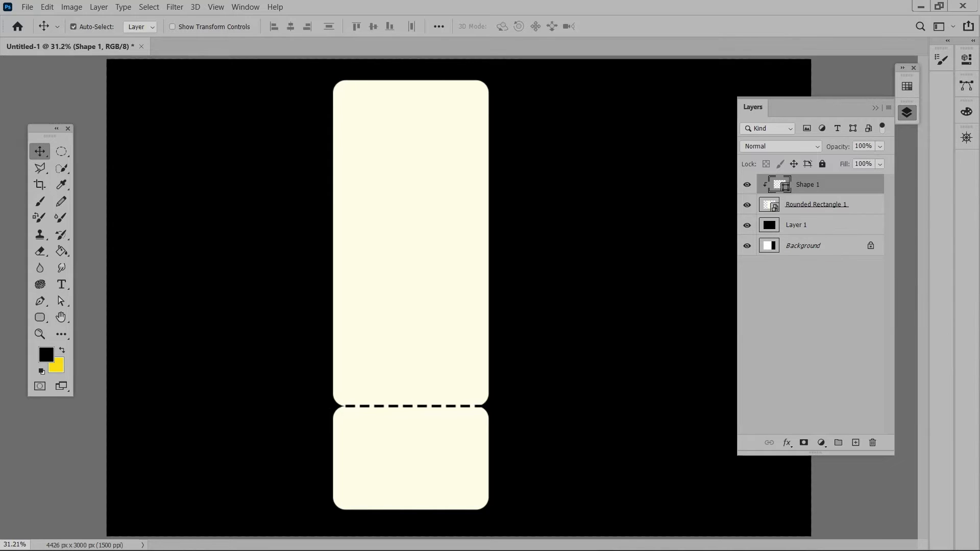
Open the Desktop folder in File Explorer and select the barcode image
key("super+e")
scroll(562, 327, "down", 10)
scroll(561, 326, "down", 10)
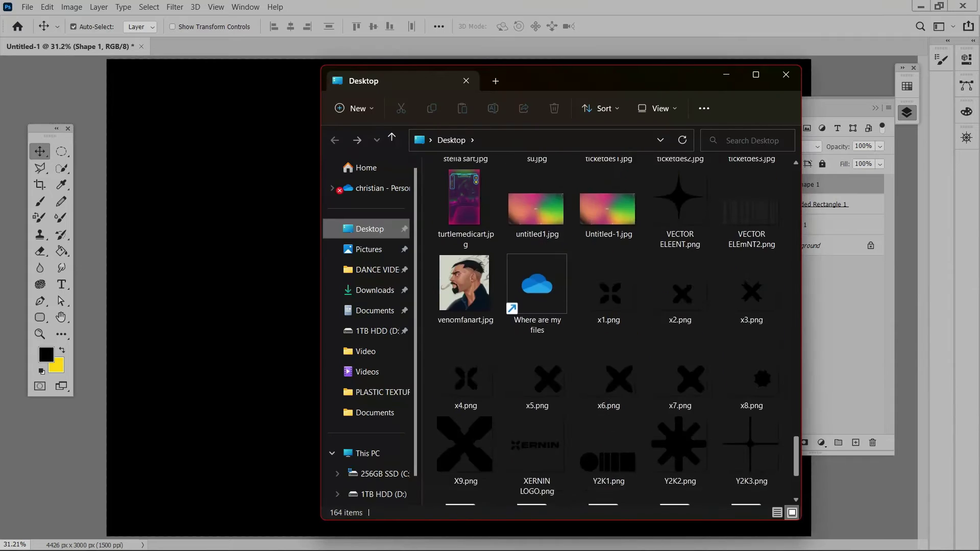
scroll(561, 327, "down", 5)
scroll(750, 419, "up", 3)
scroll(749, 419, "up", 4)
left_click(749, 419)
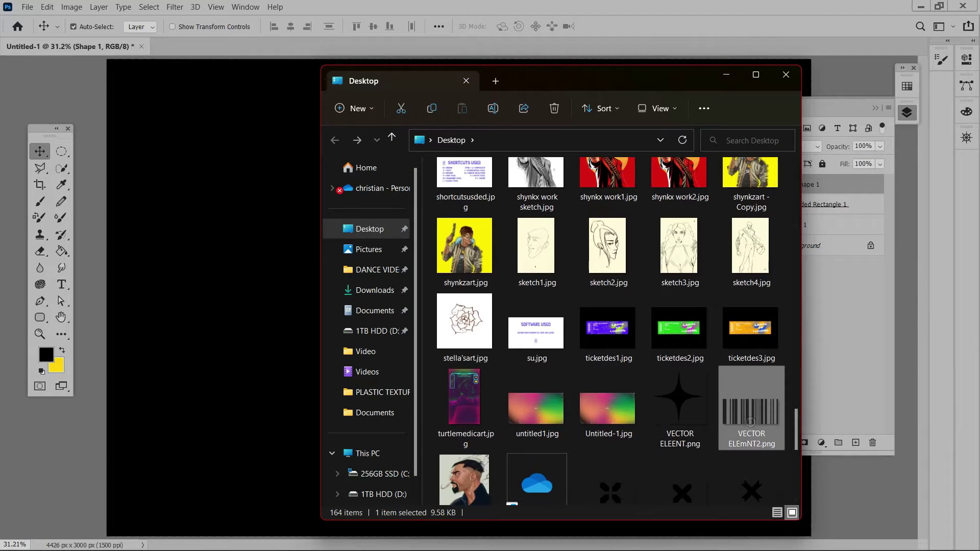
Drag the barcode image into the document and scale it onto the lower stub
left_click_drag(749, 418, 229, 372)
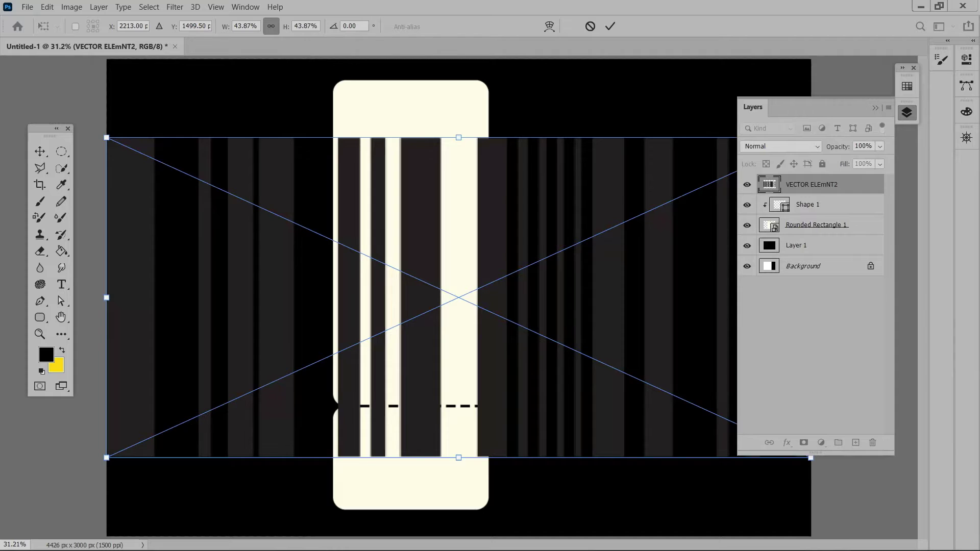
left_click_drag(106, 457, 564, 250)
left_click_drag(648, 194, 398, 289)
mouse_move(514, 343)
left_mouse_down()
mouse_move(345, 265)
mouse_move(400, 290)
left_mouse_up()
left_click_drag(340, 264, 411, 459)
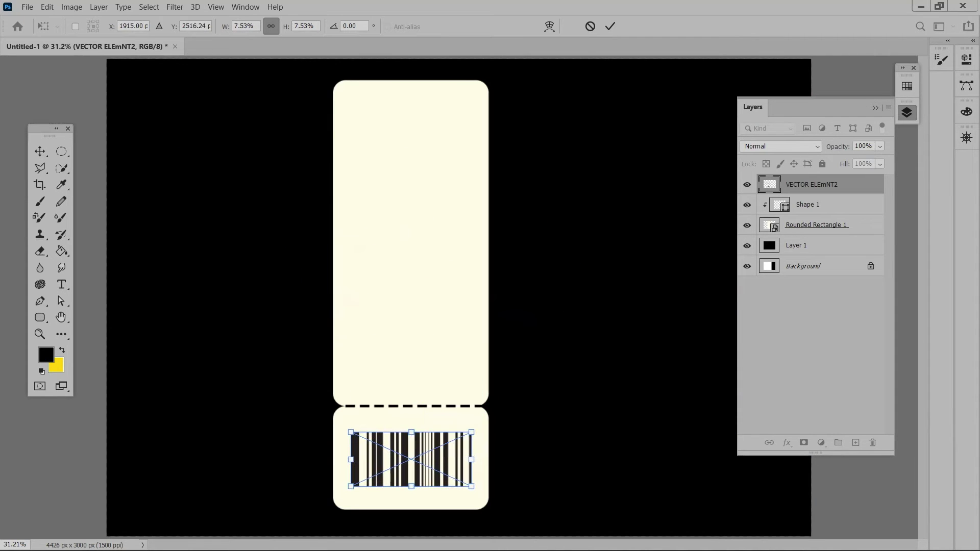
key("Return")
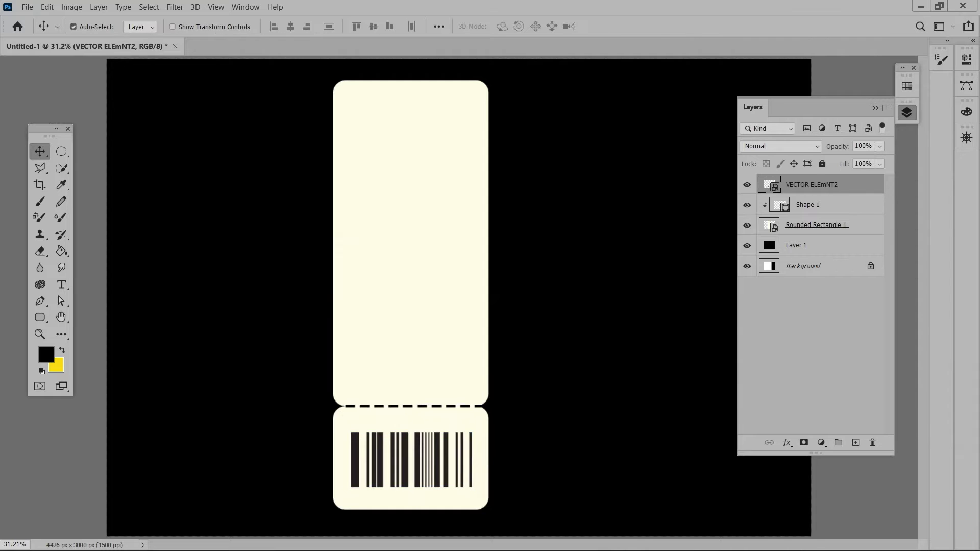
Rasterize the barcode layer and brush its bars solid black
right_click(820, 184)
left_click(714, 238)
key("b")
left_click_drag(434, 459, 355, 459)
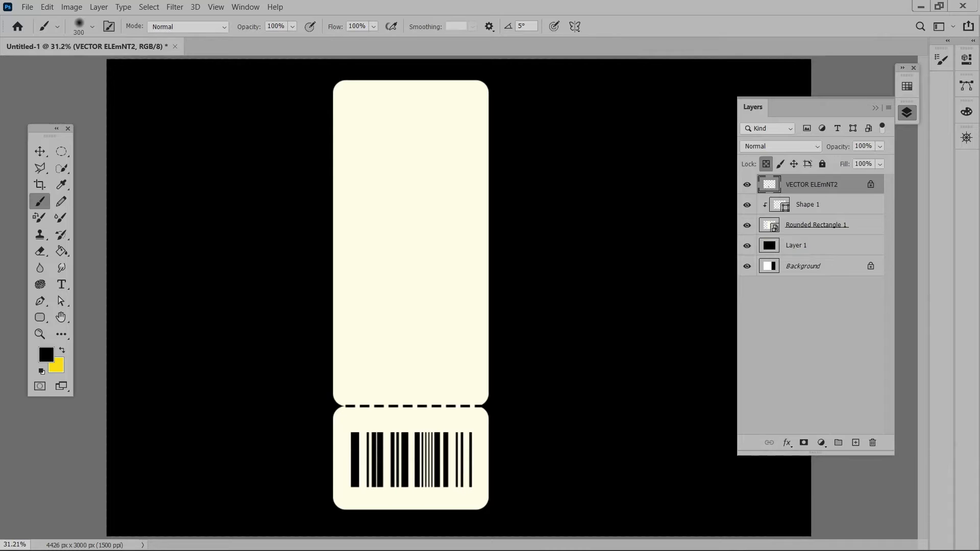
Rasterize the Rounded Rectangle 1 ticket shape layer
left_click(817, 224)
key("v")
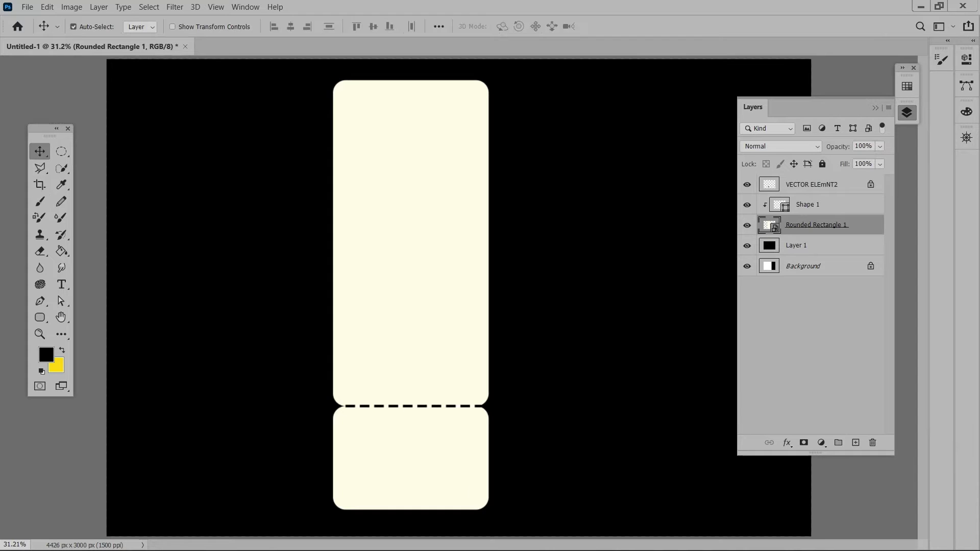
left_click(747, 225)
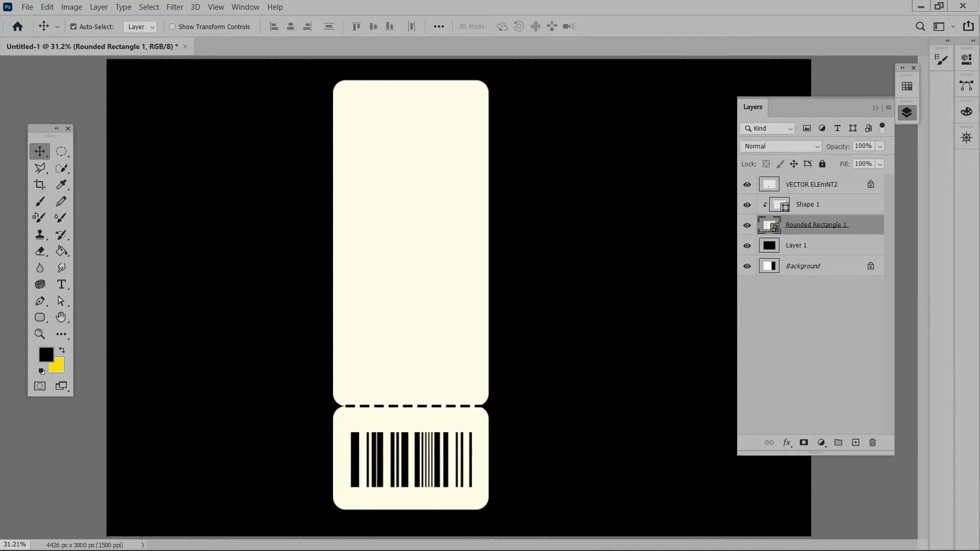
right_click(816, 224)
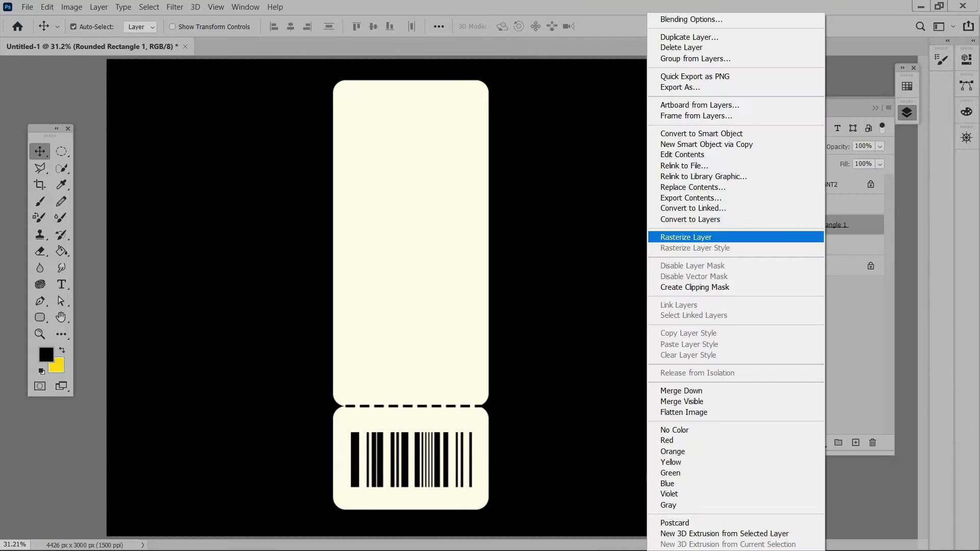
left_click(685, 237)
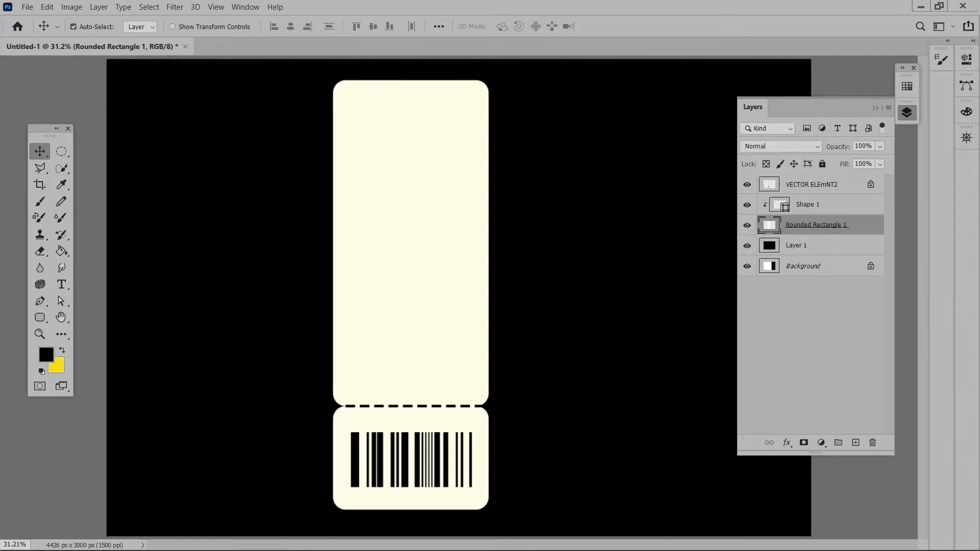
Add a new layer clipped to the ticket, removing a stray pen line along the tear
key("p")
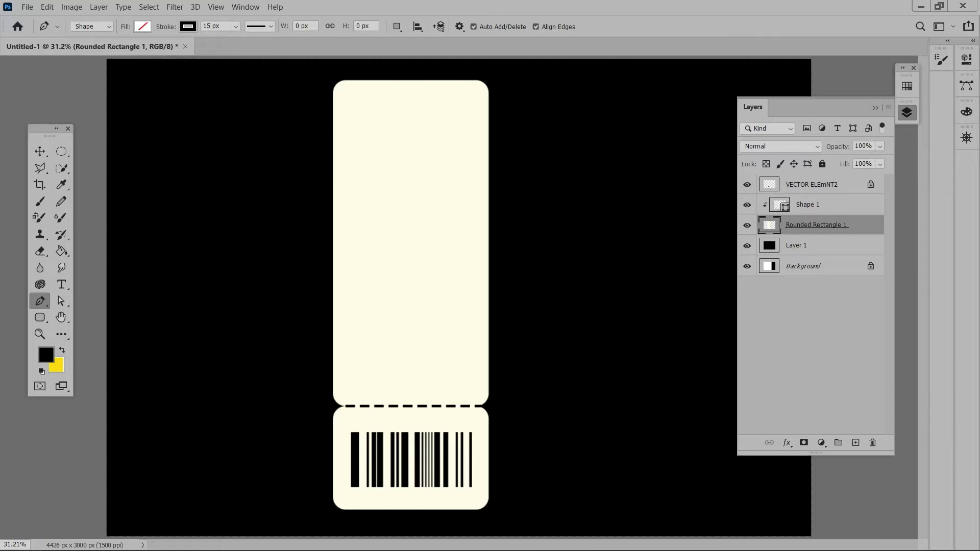
left_click(747, 225)
left_click(855, 443)
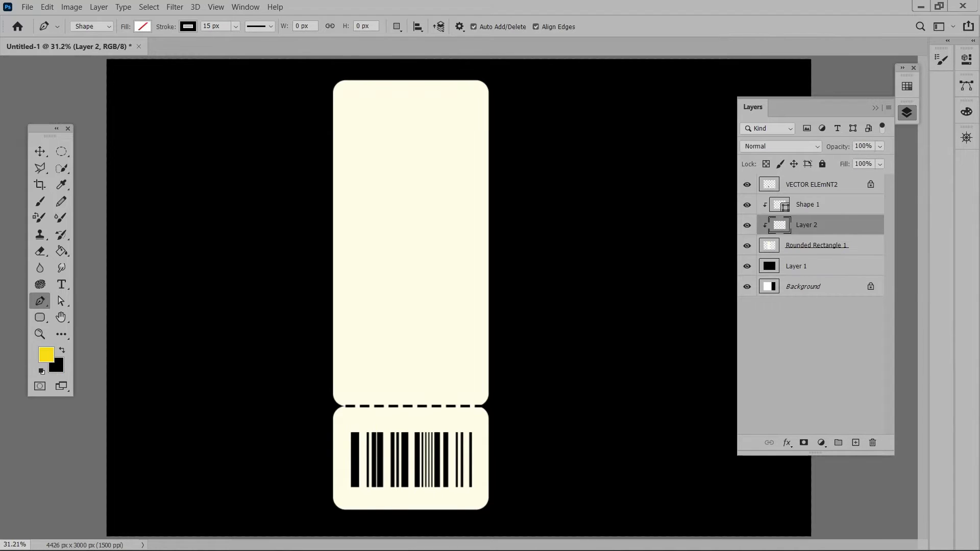
left_click(329, 404)
left_click(497, 405)
key("ctrl+z")
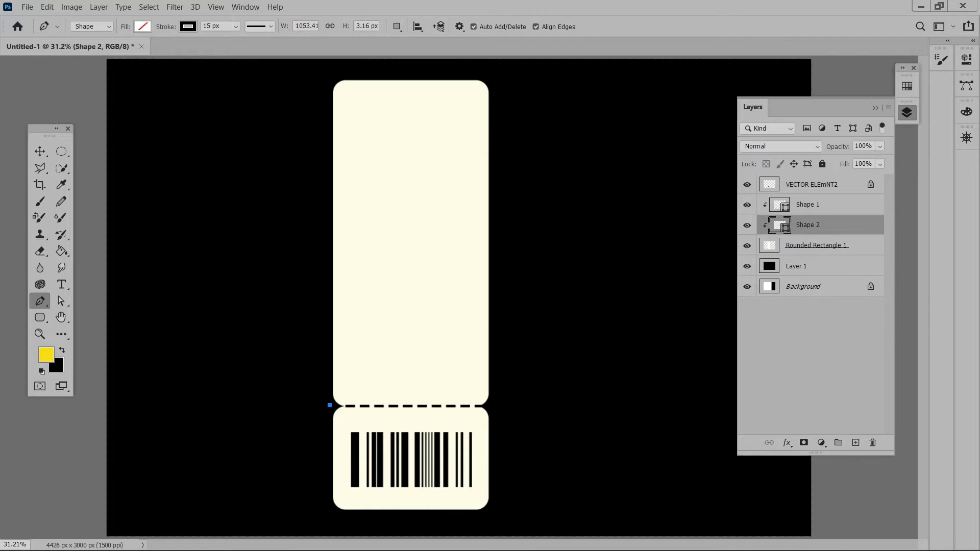
key("ctrl+z")
Trace a path around the ticket's upper section above the tear line and make it a selection
left_click(92, 26)
left_click(100, 47)
left_click(332, 406)
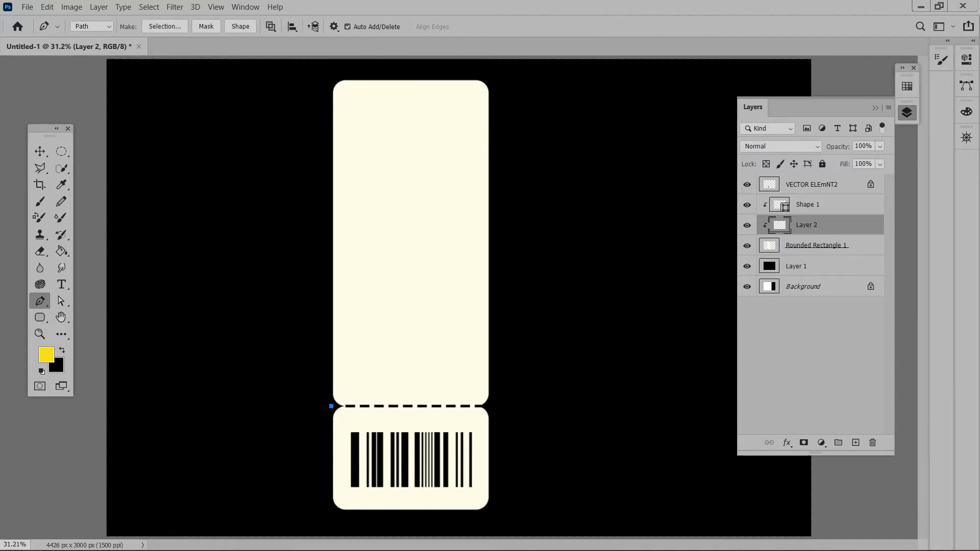
left_click(495, 64, "shift")
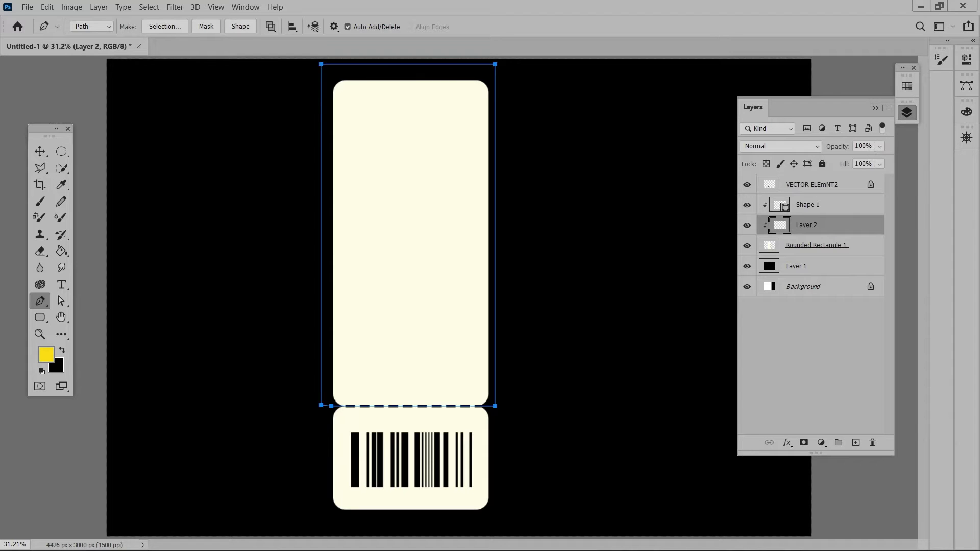
left_click(966, 86)
key("ctrl+Return")
left_click(966, 86)
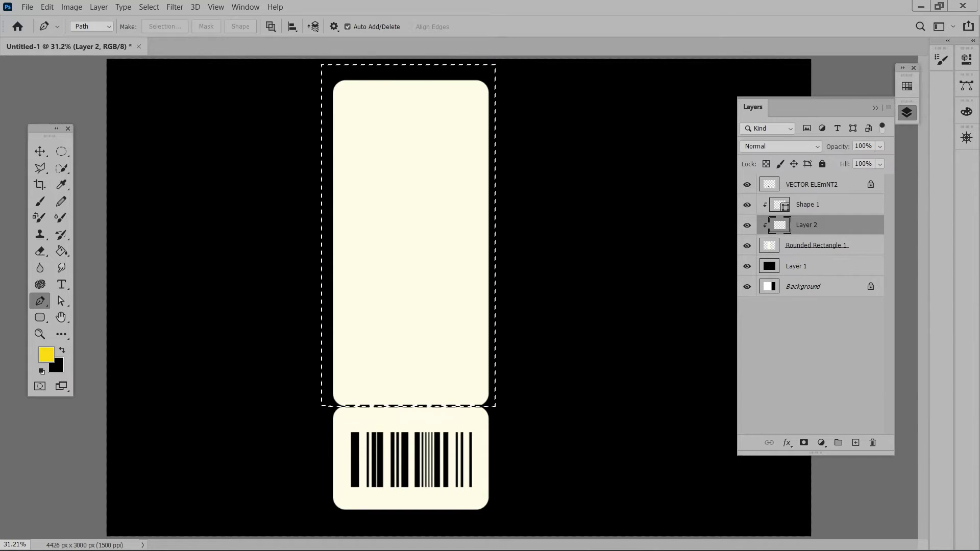
Fill the selection with the dark gold swatch and deselect
left_click(907, 86)
left_click(832, 364)
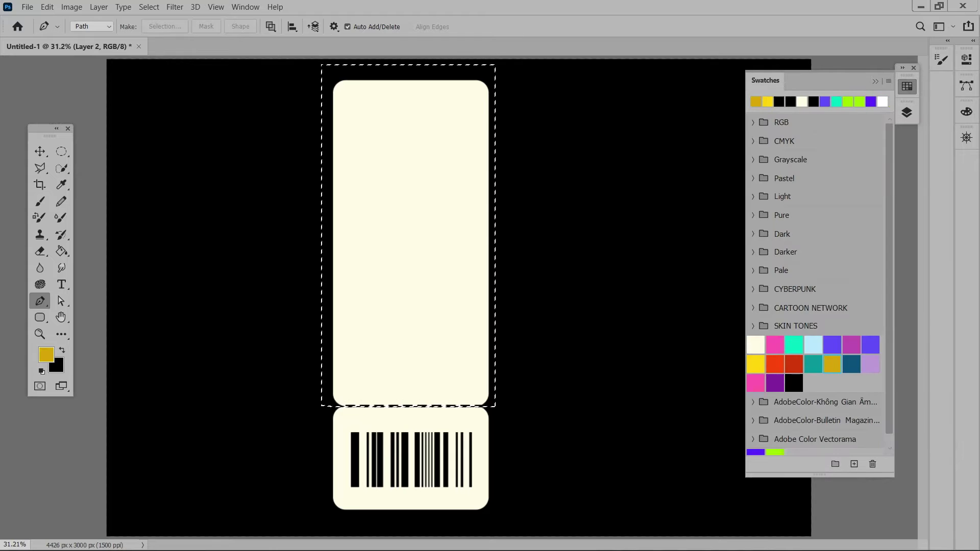
key("g")
left_click(411, 240)
left_click(875, 81)
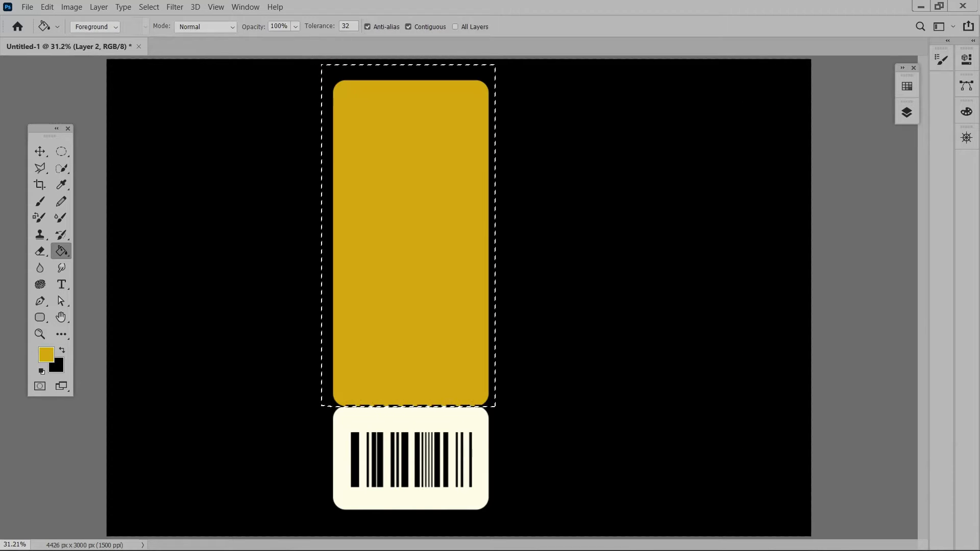
key("ctrl+d")
key("v")
key("F7")
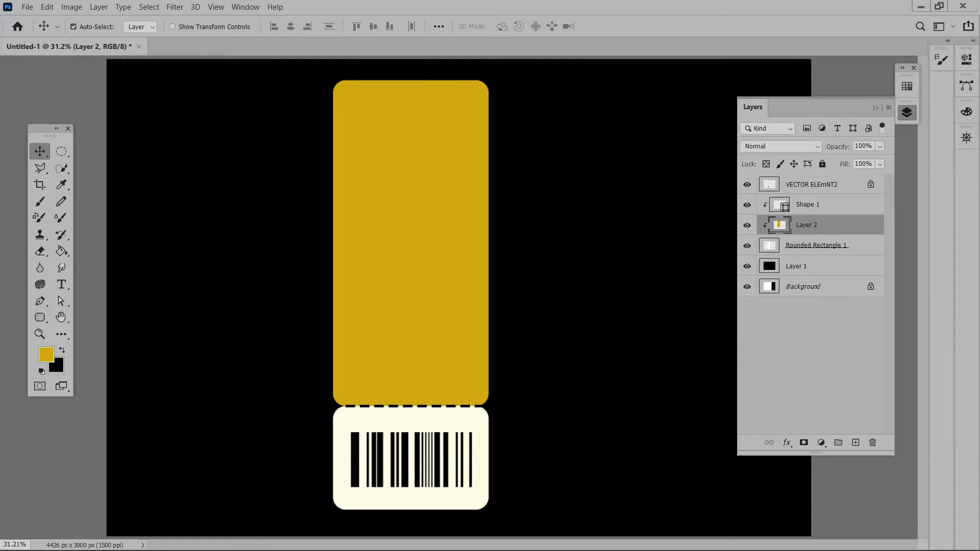
left_click(811, 184)
Add a new layer and set the foreground colour to cream #fffce8
left_click(855, 442)
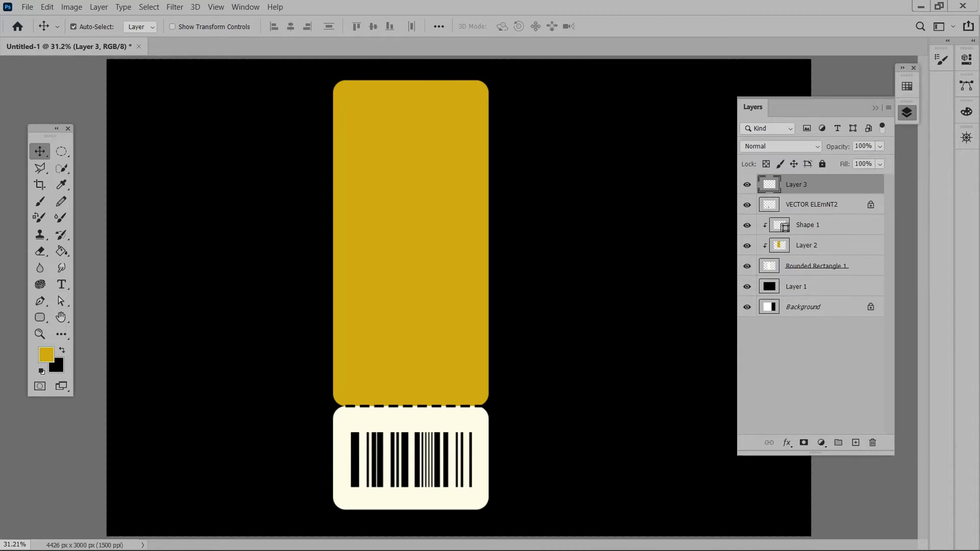
key("x")
left_click(46, 355)
type("fffce8")
key("Return")
Type DEEP, move it up-left of the ticket, and switch to the Graphic and Web workspace
key("t")
left_click(373, 291)
type("DEE")
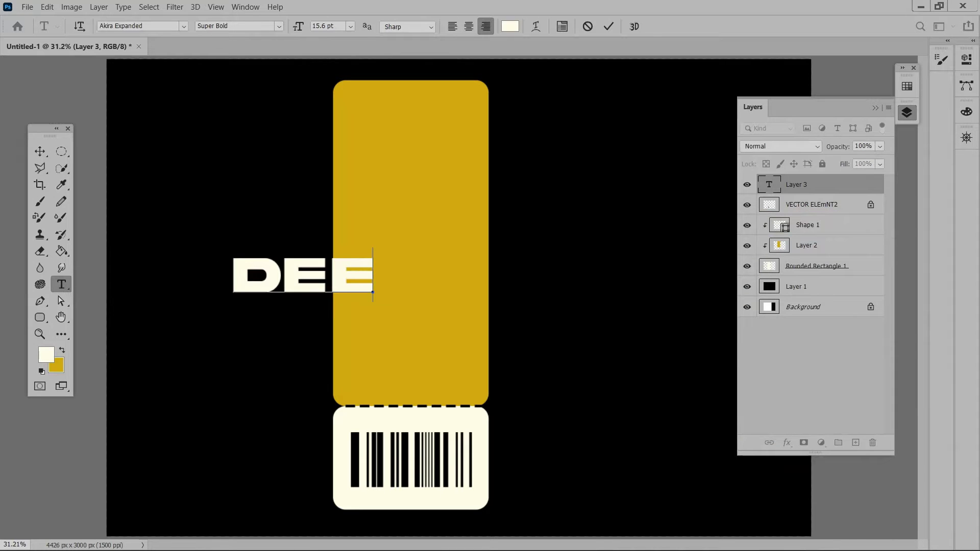
type("P")
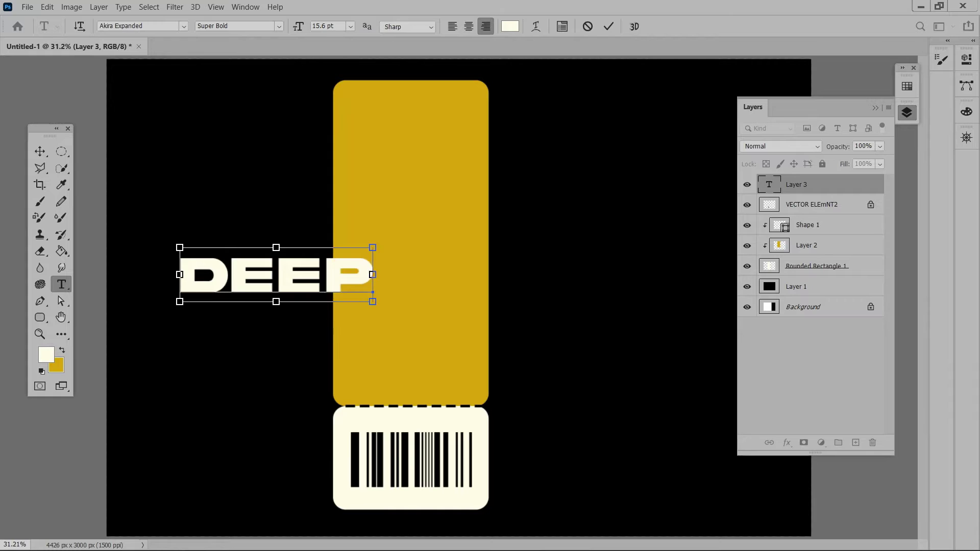
key("ctrl+a")
left_click(39, 151)
left_click_drag(295, 250, 244, 162)
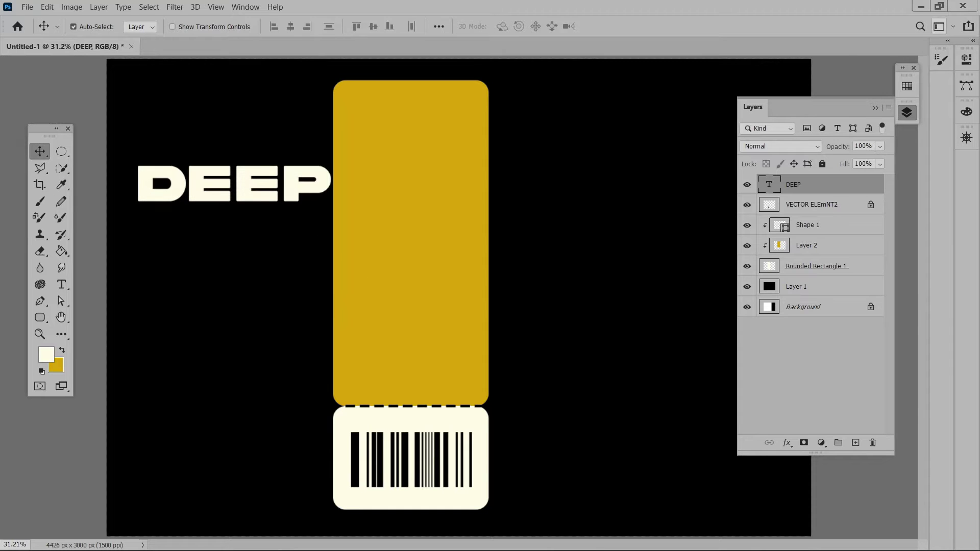
left_click(953, 27)
left_click(899, 57)
Set the DEEP text in the Disclaimer font, Classic style, with Faux Bold turned off
left_click(803, 52)
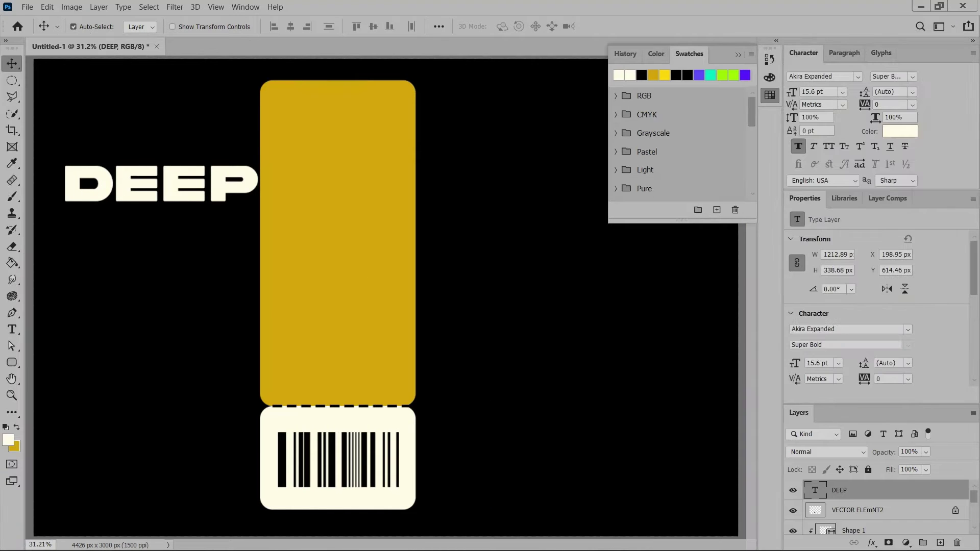
left_click(858, 76)
key("Down")
key("Down")
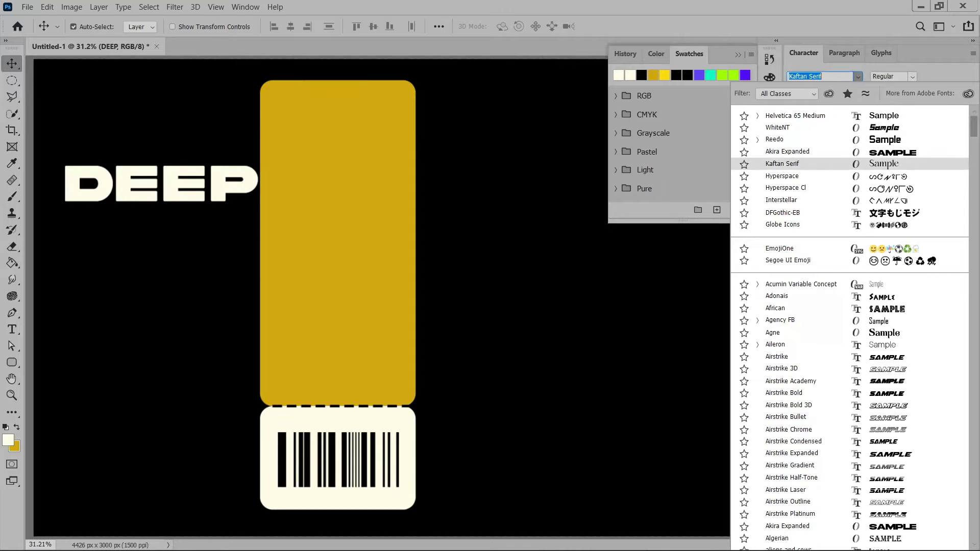
key("Down")
key("Down")
key("Down")
key("Down")
key("Down")
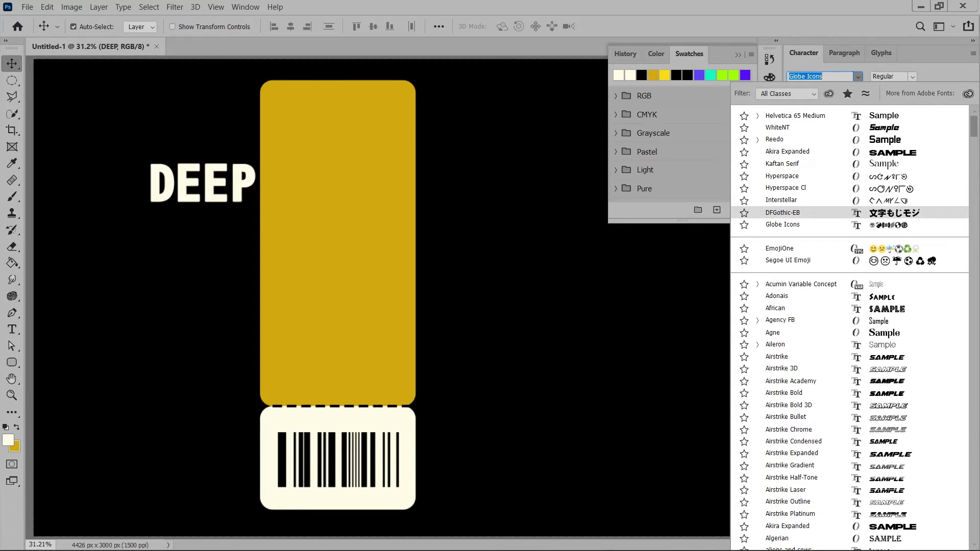
scroll(842, 327, "down", 5)
scroll(842, 326, "down", 5)
scroll(842, 327, "down", 5)
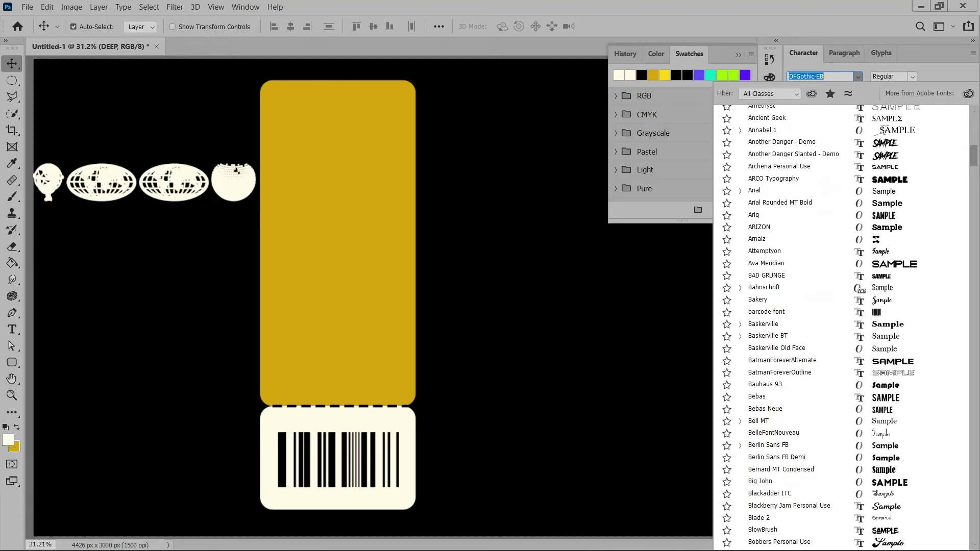
scroll(843, 327, "down", 2)
scroll(842, 327, "down", 5)
scroll(842, 327, "down", 5)
scroll(842, 327, "down", 5)
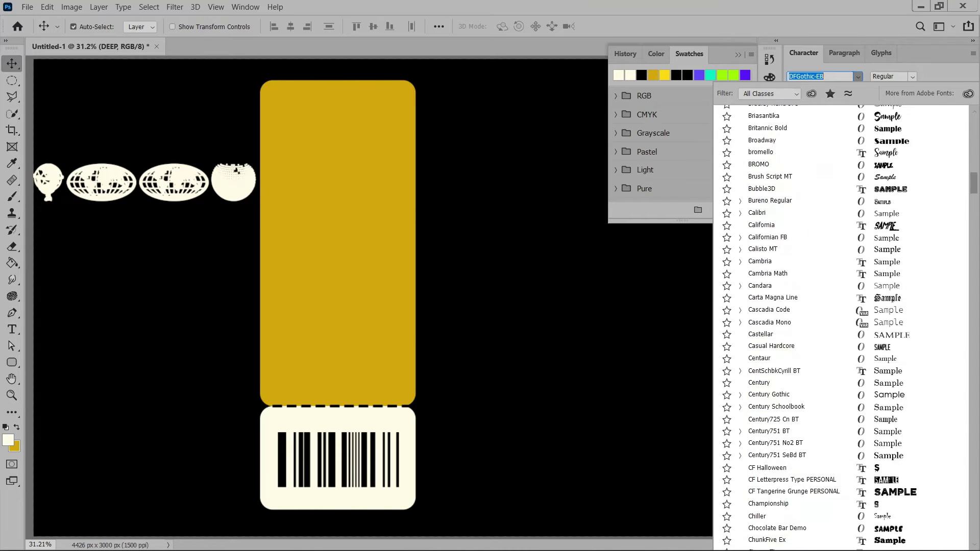
scroll(842, 327, "down", 5)
scroll(842, 326, "down", 5)
scroll(842, 326, "down", 5)
scroll(843, 327, "down", 5)
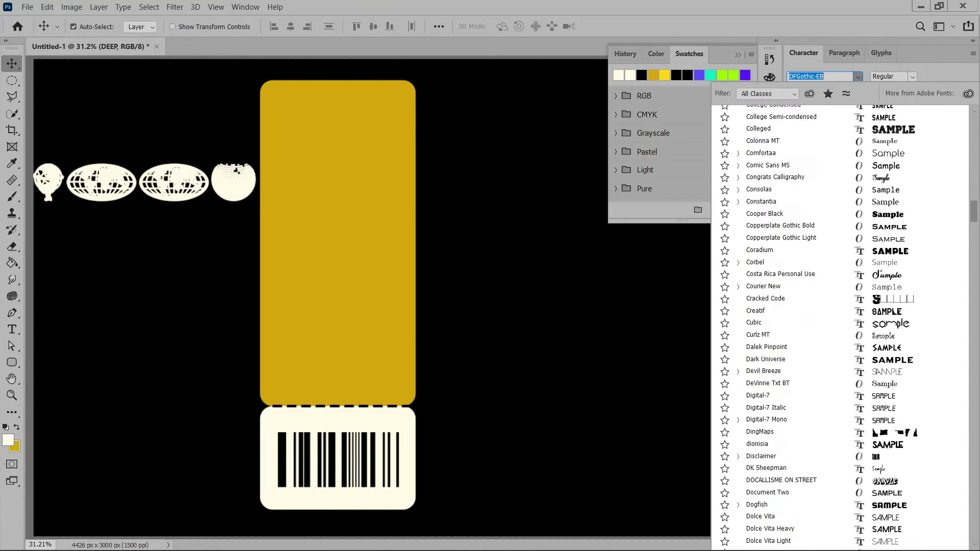
scroll(816, 245, "down", 10)
scroll(816, 245, "down", 5)
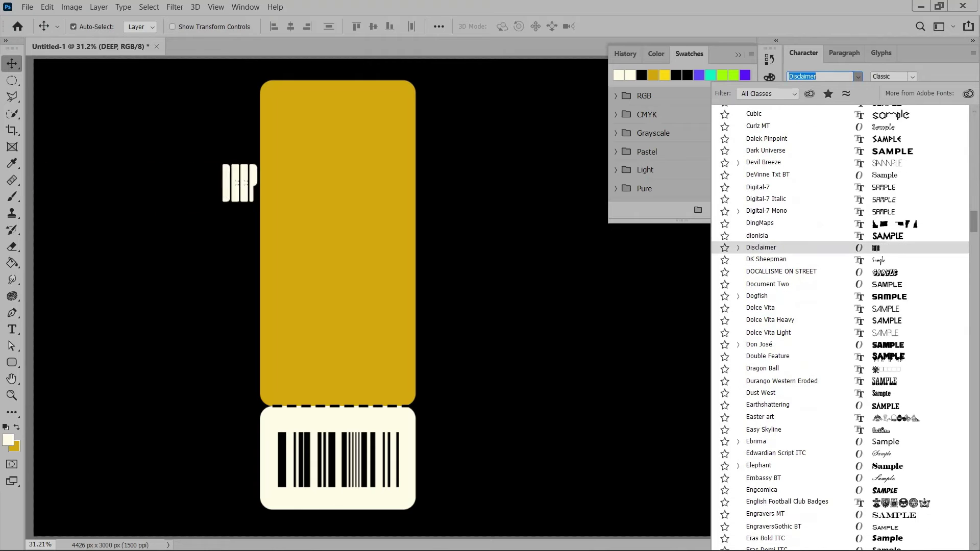
scroll(765, 223, "down", 3)
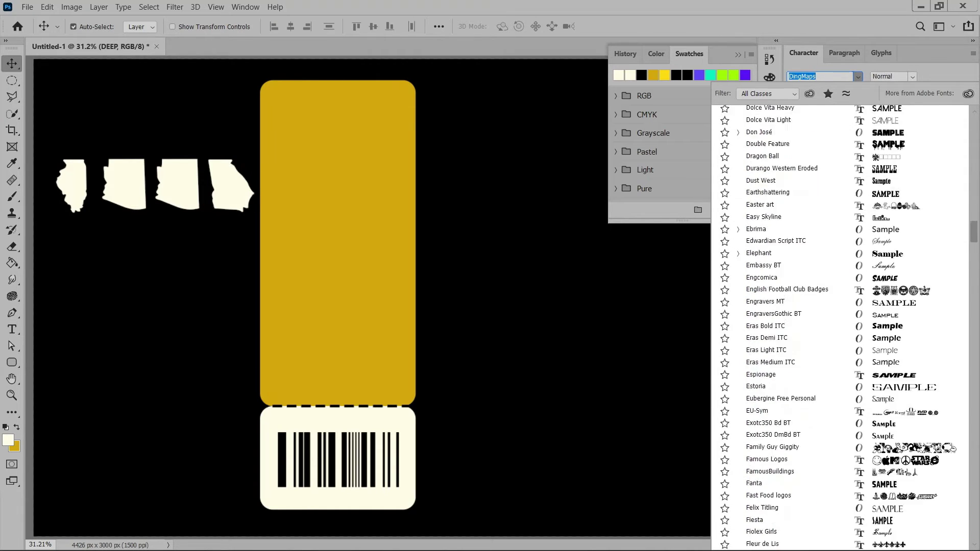
scroll(766, 223, "down", 3)
scroll(765, 223, "down", 3)
scroll(827, 327, "down", 2)
scroll(827, 327, "down", 2)
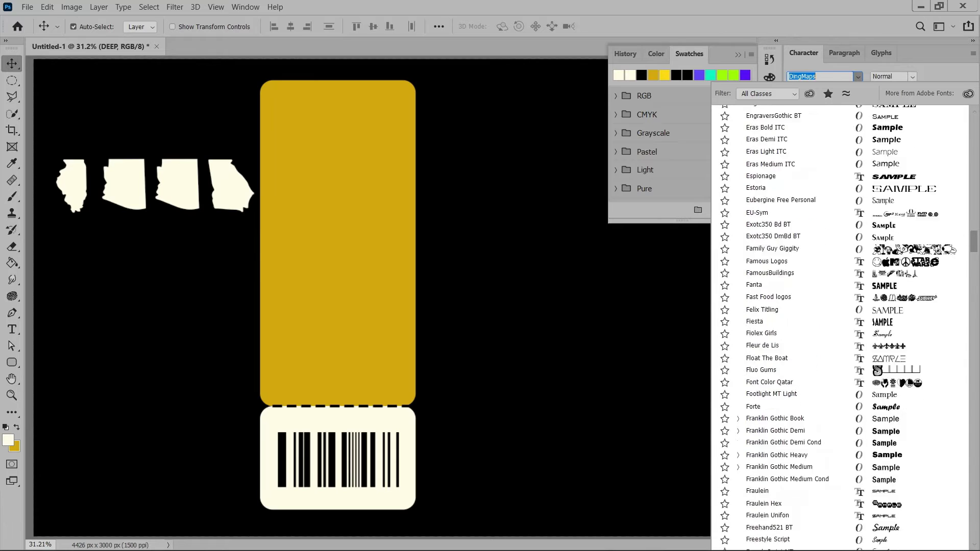
scroll(826, 327, "down", 5)
scroll(827, 327, "down", 5)
scroll(826, 327, "down", 4)
scroll(827, 327, "down", 3)
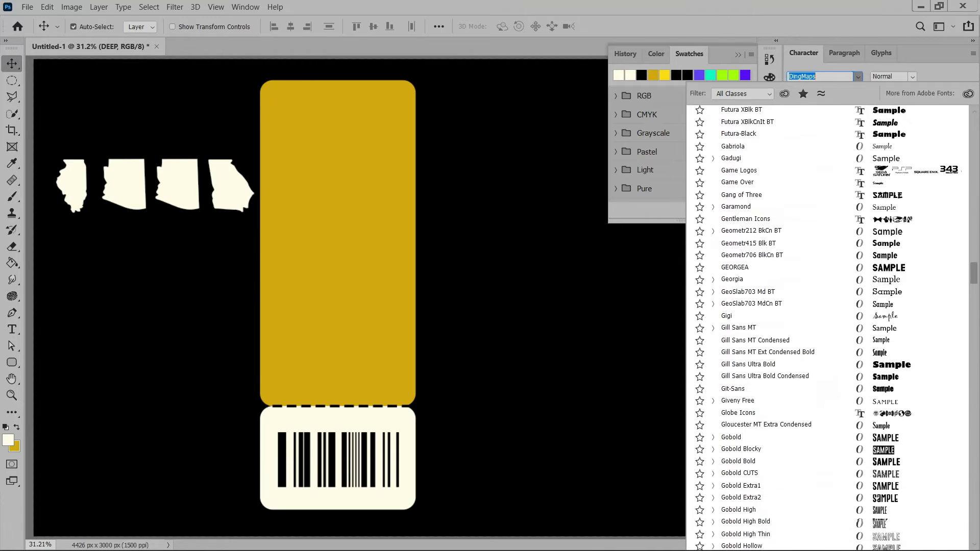
scroll(827, 327, "down", 3)
scroll(827, 326, "down", 2)
scroll(826, 327, "down", 4)
scroll(827, 327, "down", 3)
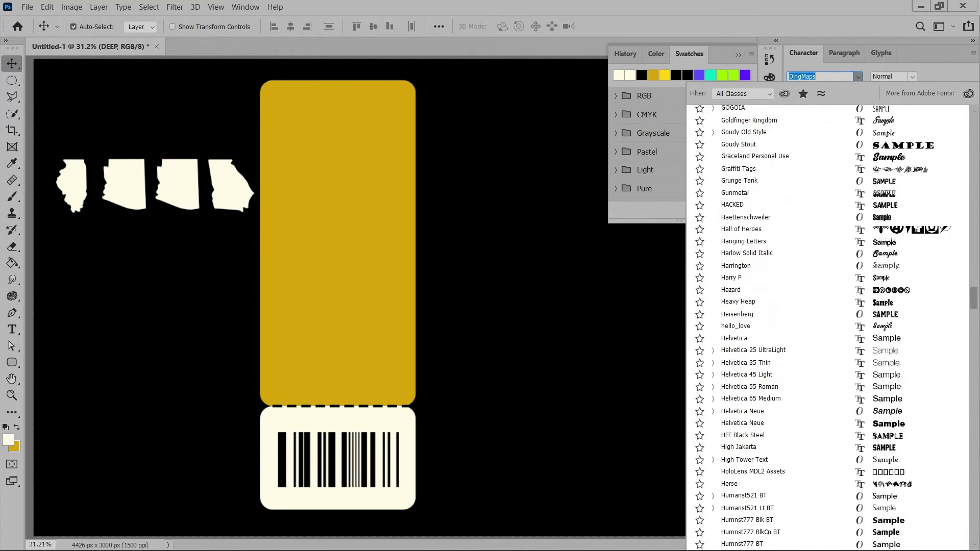
scroll(827, 326, "down", 2)
scroll(827, 327, "down", 3)
scroll(827, 327, "down", 3)
scroll(827, 327, "down", 3)
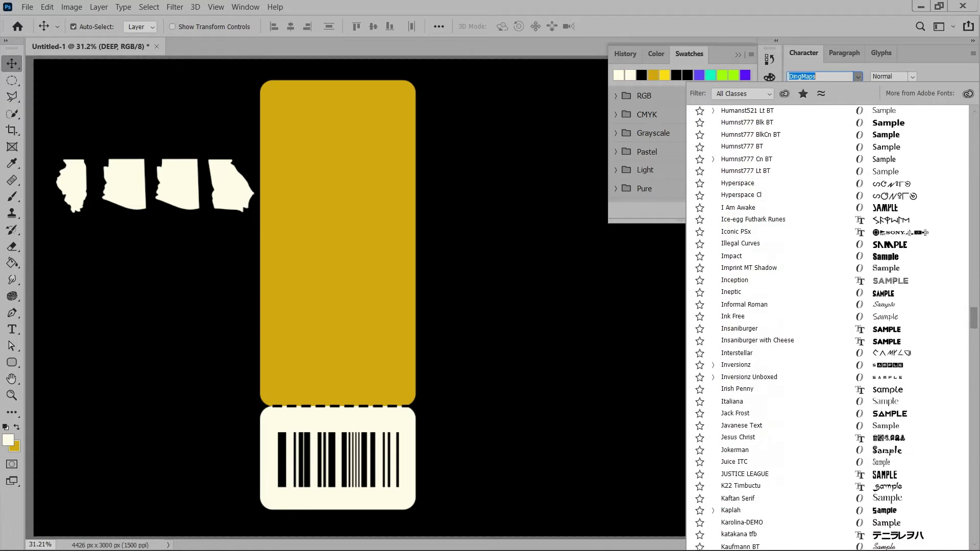
scroll(827, 327, "down", 2)
scroll(827, 327, "down", 2)
scroll(827, 327, "down", 3)
scroll(826, 327, "down", 3)
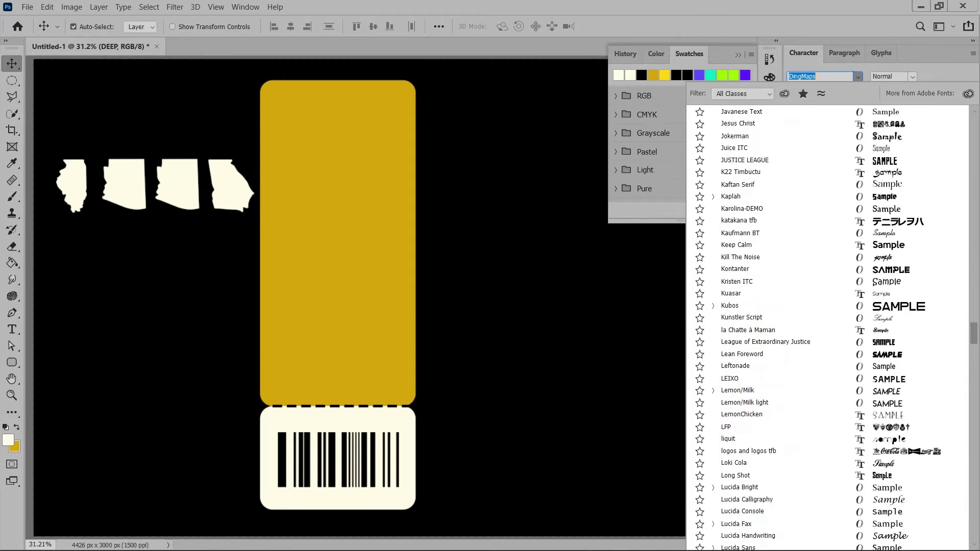
scroll(826, 327, "down", 2)
scroll(827, 327, "down", 2)
scroll(827, 326, "down", 4)
scroll(827, 326, "down", 3)
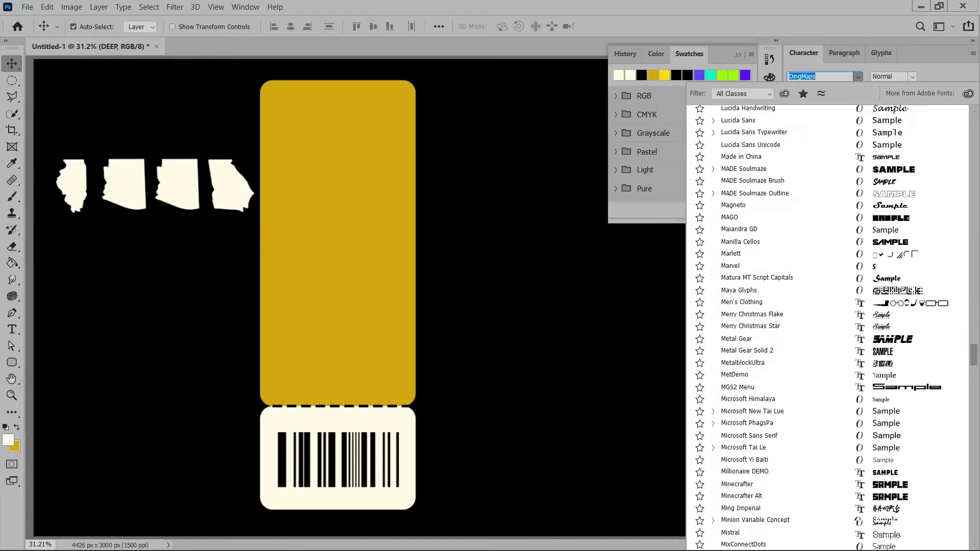
scroll(827, 327, "down", 2)
scroll(827, 327, "down", 2)
scroll(827, 327, "down", 3)
scroll(826, 327, "down", 3)
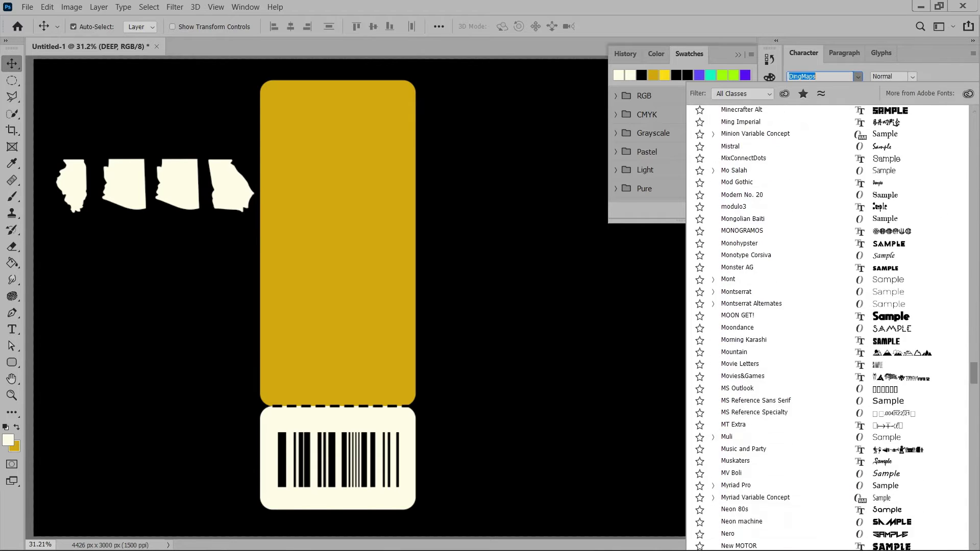
scroll(826, 327, "down", 4)
scroll(827, 326, "down", 4)
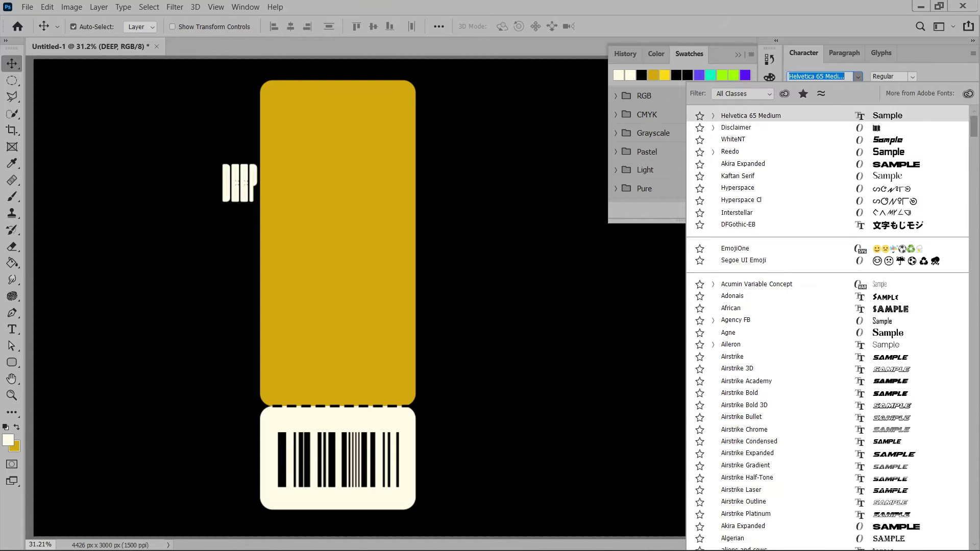
key("Return")
key("ctrl+shift+b")
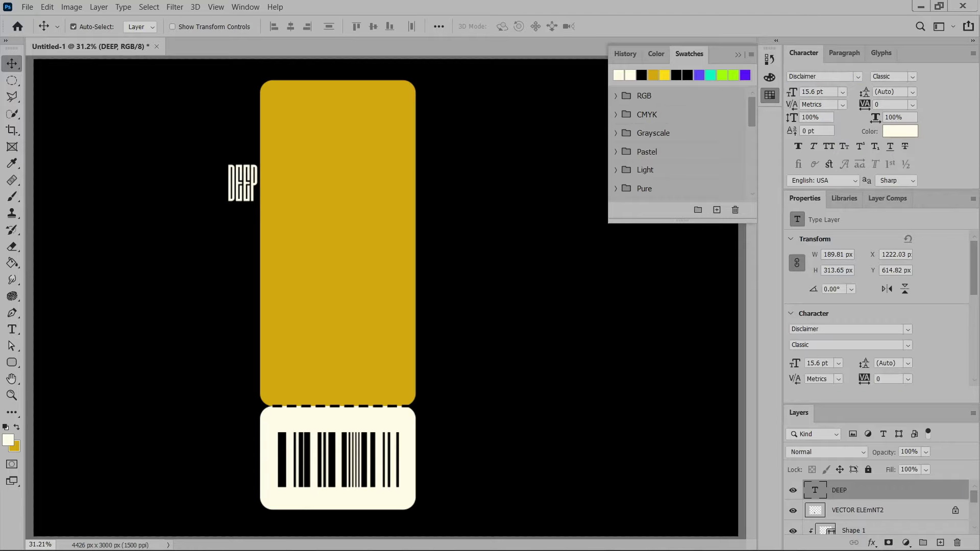
Scale DEEP to about 296% on the gold card, rotate it to read upward, and lower it
left_click_drag(254, 170, 332, 188)
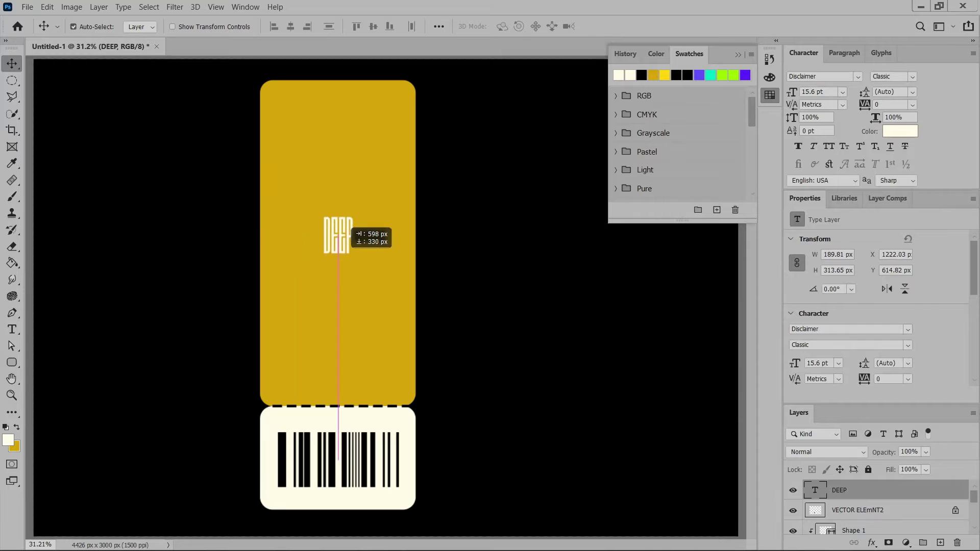
mouse_move(338, 216)
left_mouse_down()
mouse_move(337, 242)
mouse_move(416, 110)
left_mouse_up()
key("ctrl+t")
left_click_drag(389, 168, 355, 217)
right_click(341, 272)
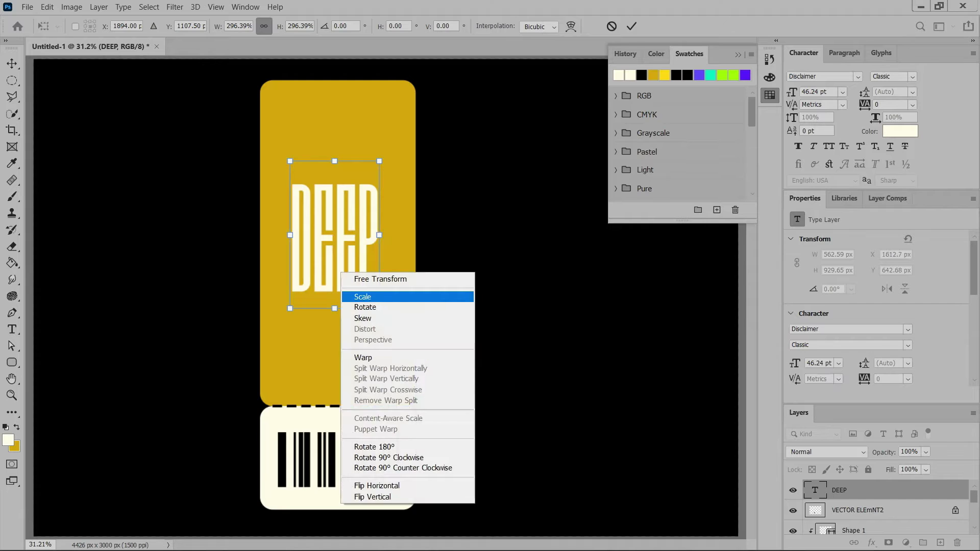
left_click(388, 458)
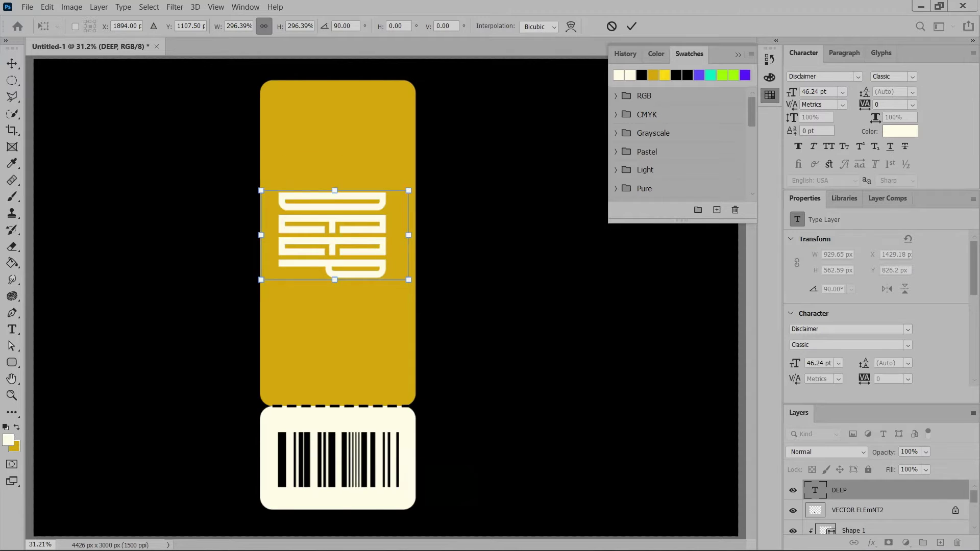
right_click(352, 263)
left_click(390, 459)
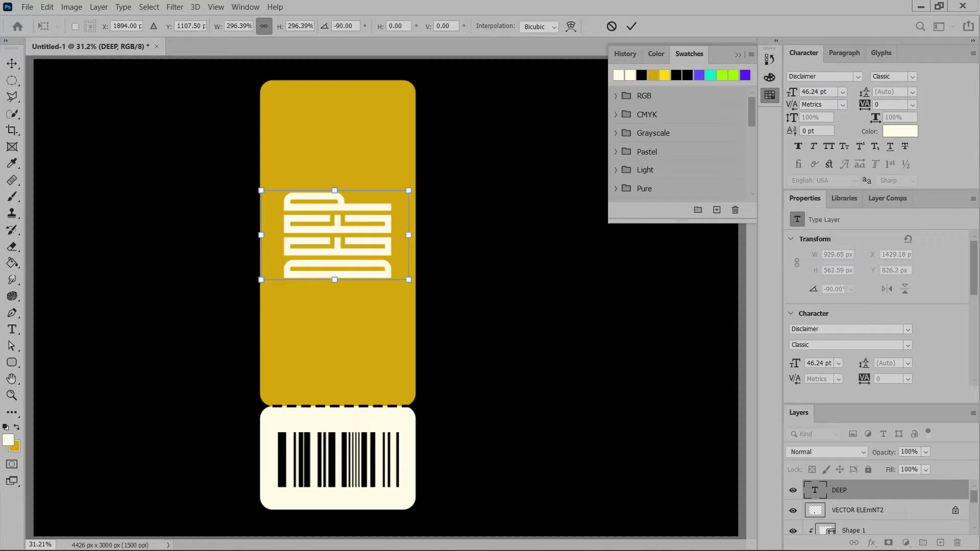
left_click_drag(338, 253, 337, 332)
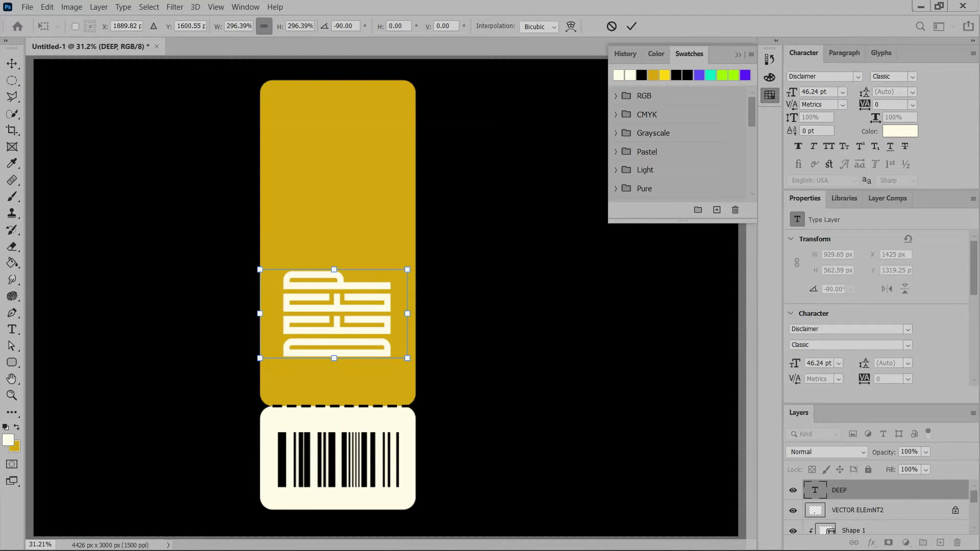
Commit the rotated DEEP, extend it to 'DEEP HOUSE', and move it up the card
key("Return")
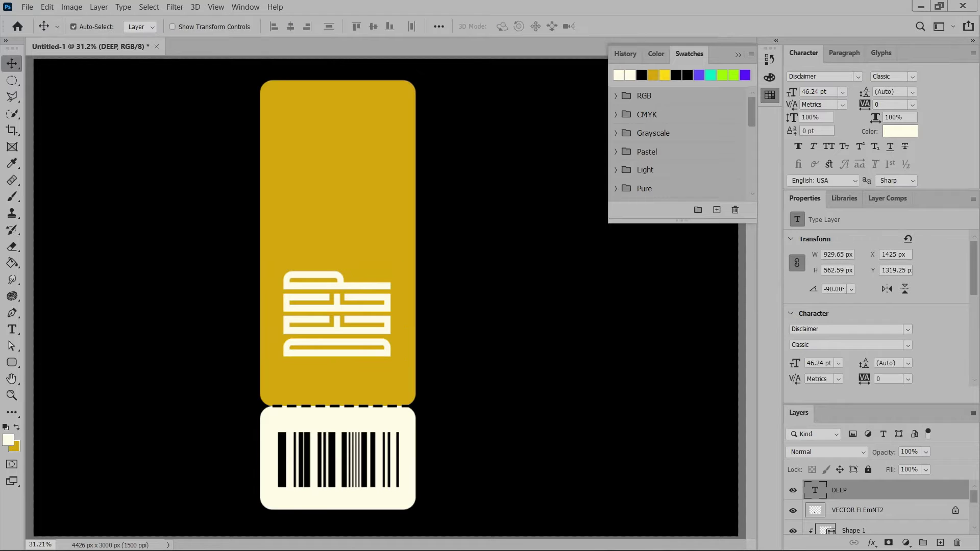
key("t")
left_click(337, 311)
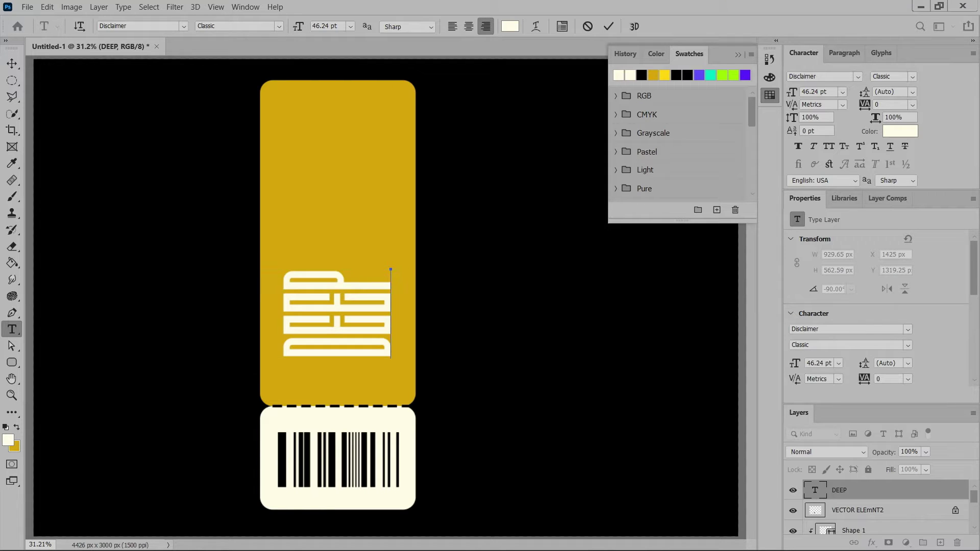
type(" HOUSE")
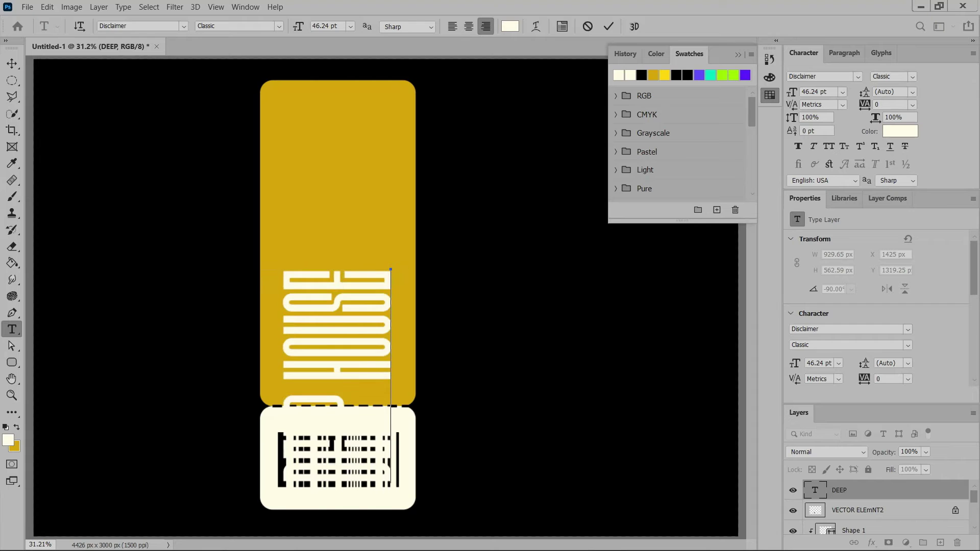
key("ctrl+Return")
key("v")
left_click_drag(337, 285, 340, 153)
Set the title to the Plain style and remove the space so it reads DEEPHOUSE
left_click(912, 76)
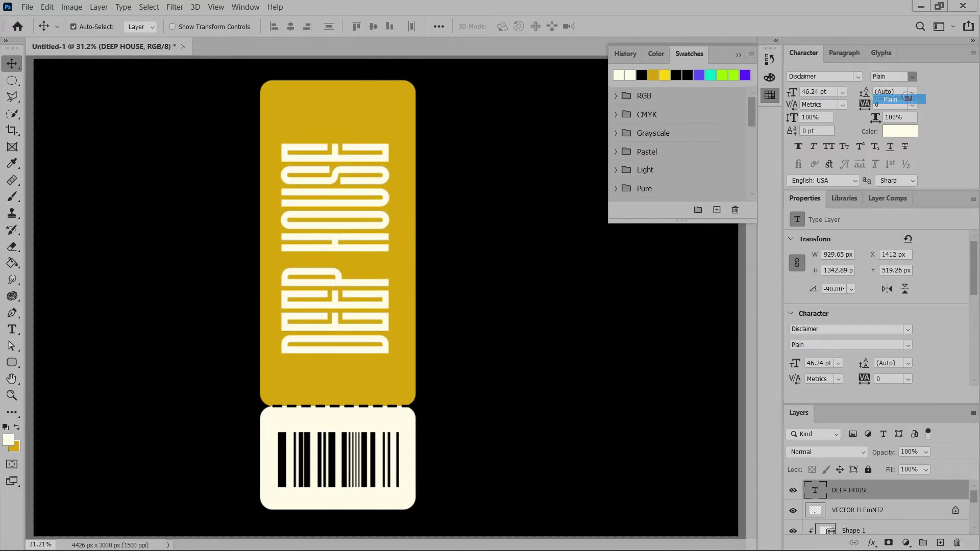
left_click(906, 99)
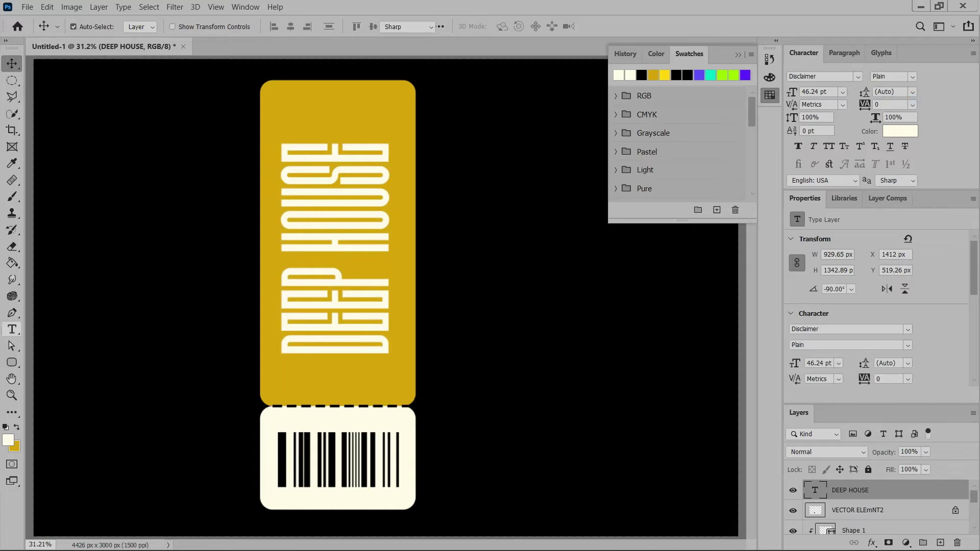
key("t")
left_click(335, 253)
key("BackSpace")
key("ctrl+Return")
key("v")
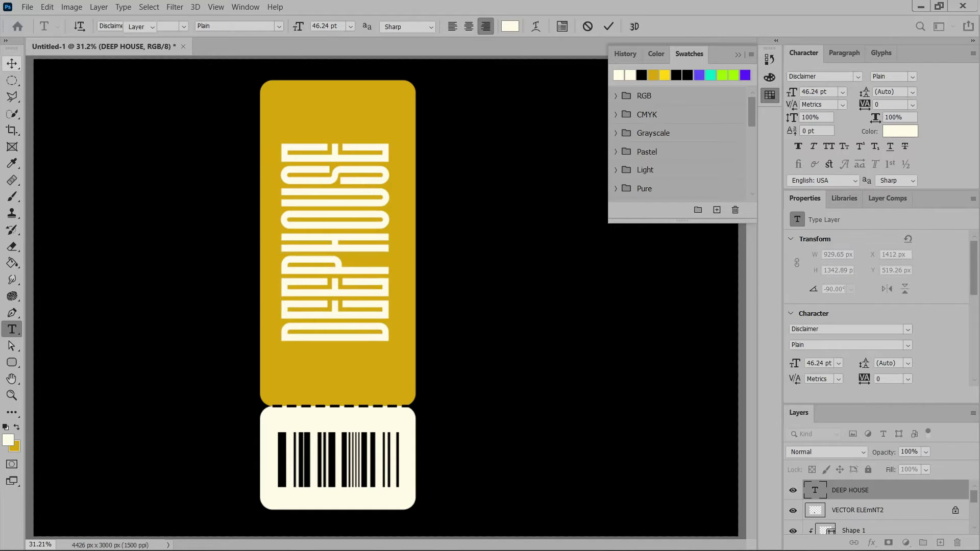
Replace the title text with NOSTALGIA and nudge it slightly down the card
key("t")
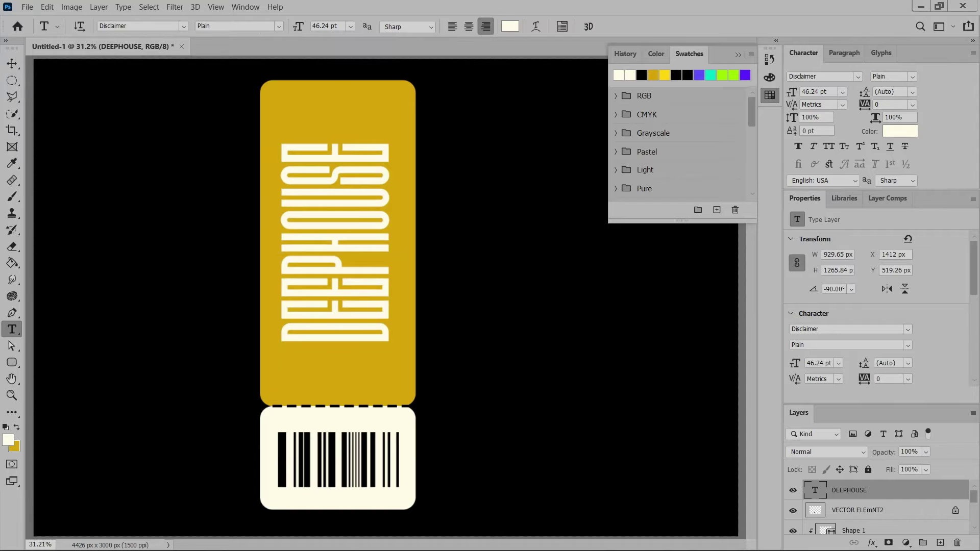
left_click(334, 145)
key("ctrl+a")
type("N")
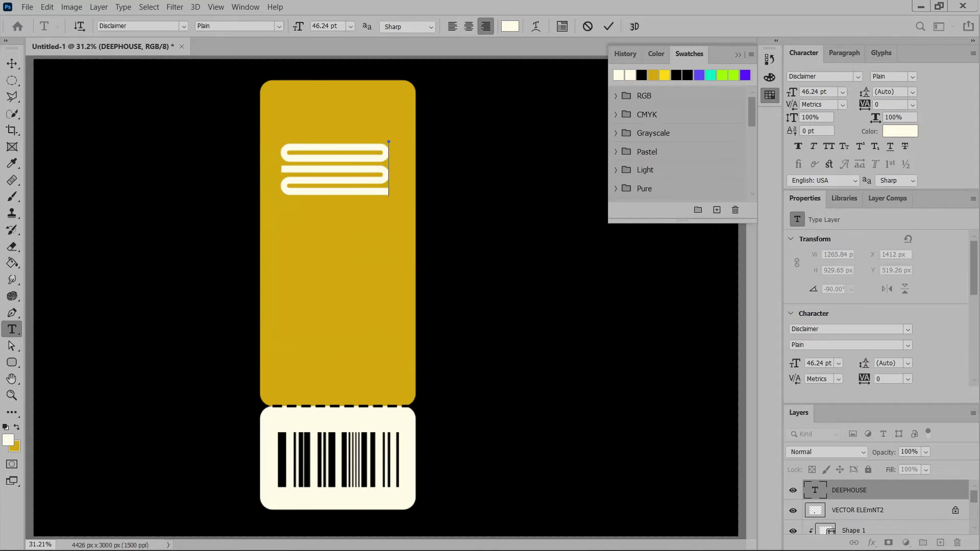
type("OSTALGIA")
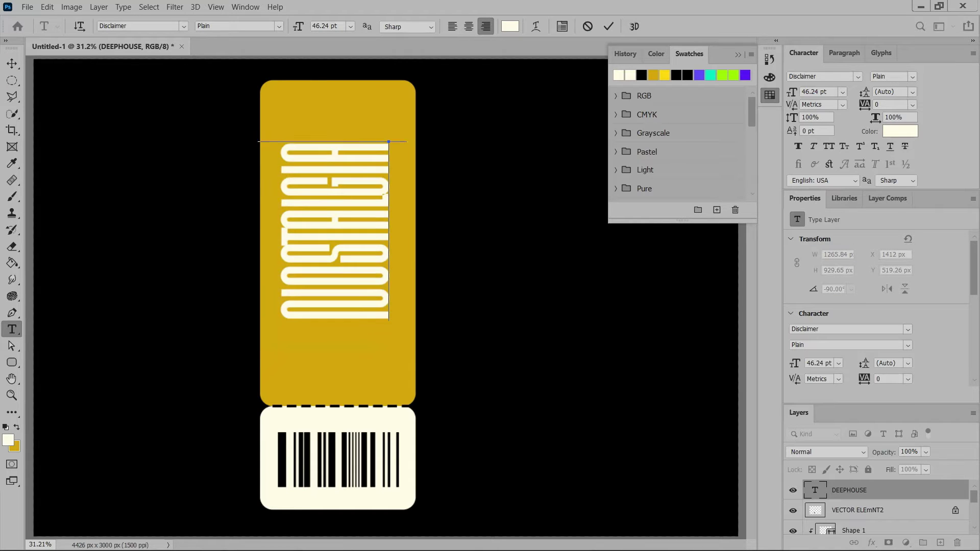
key("ctrl+Return")
key("v")
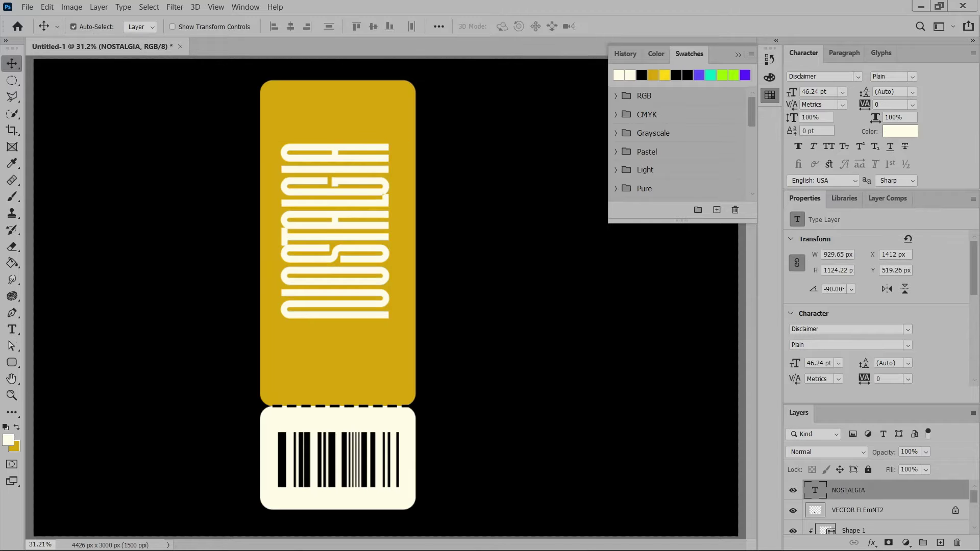
left_click_drag(335, 228, 335, 232)
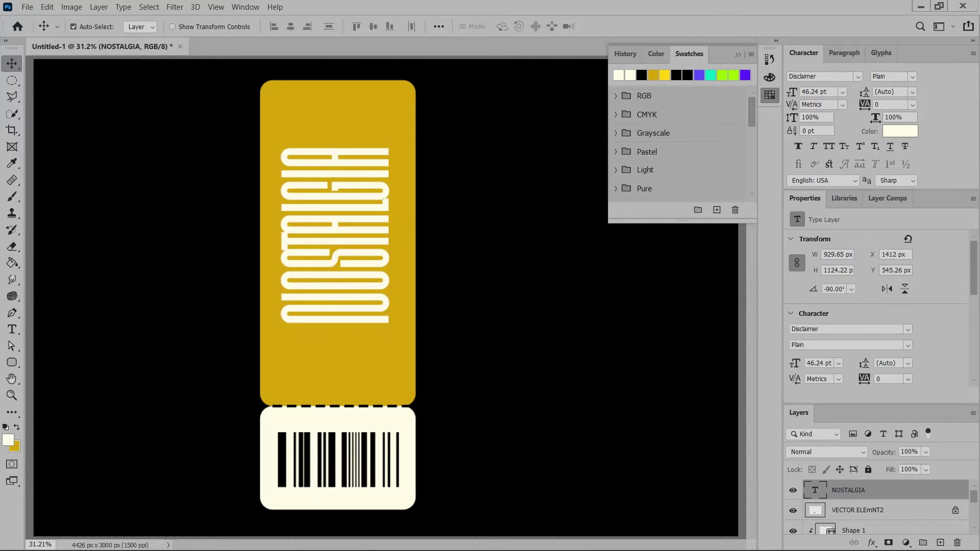
Centre NOSTALGIA vertically on the gold card, shift it upward, and duplicate its layer
left_click(940, 26)
left_click(883, 79)
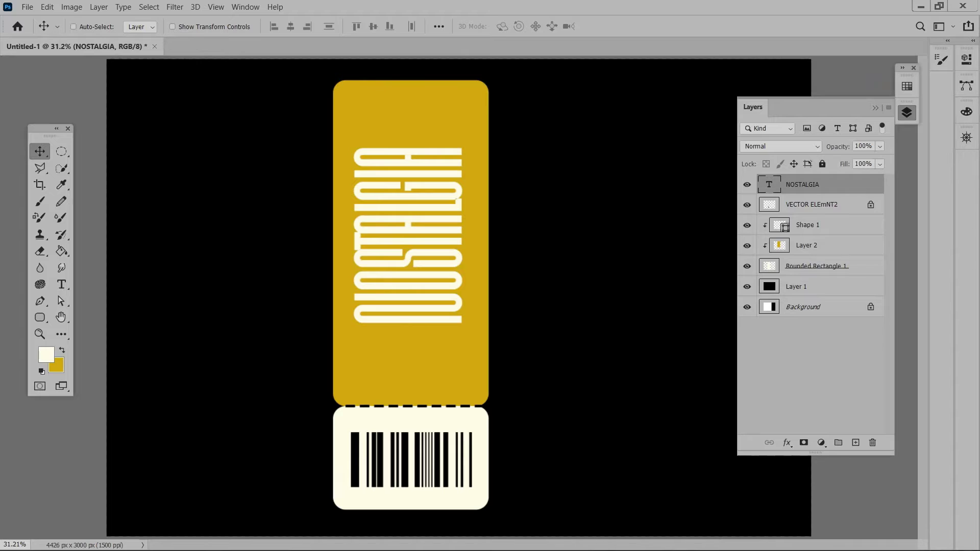
left_click(816, 266, "ctrl")
left_click(373, 26)
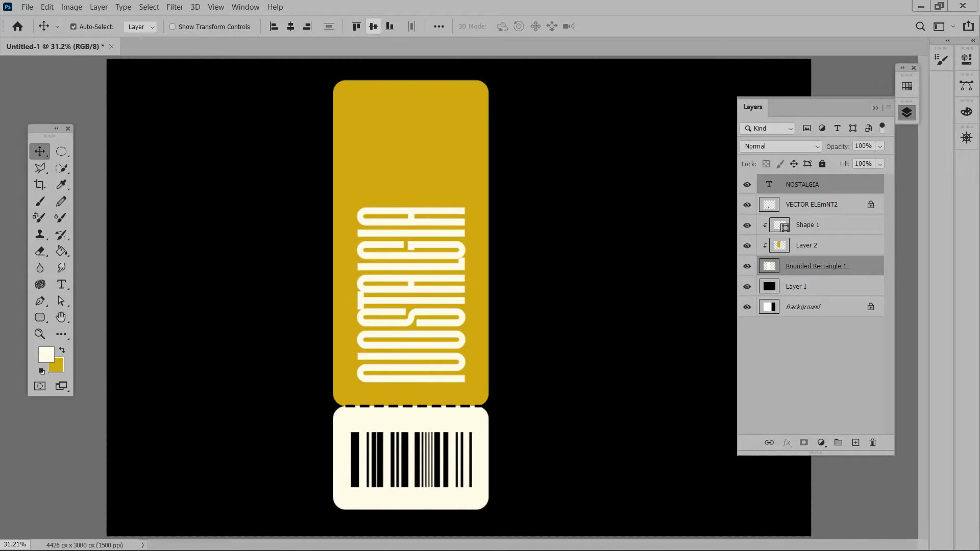
key("ctrl")
left_click(816, 266)
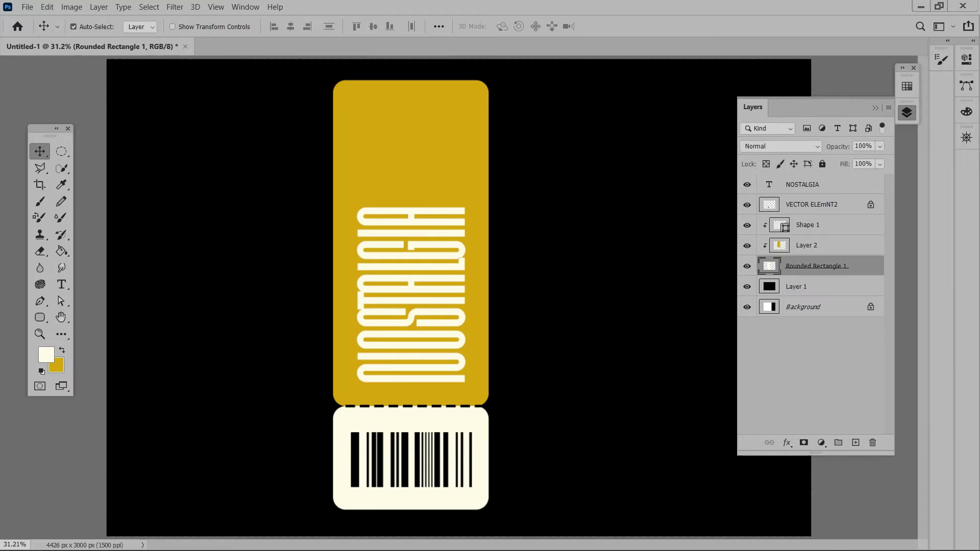
left_click_drag(460, 251, 461, 193)
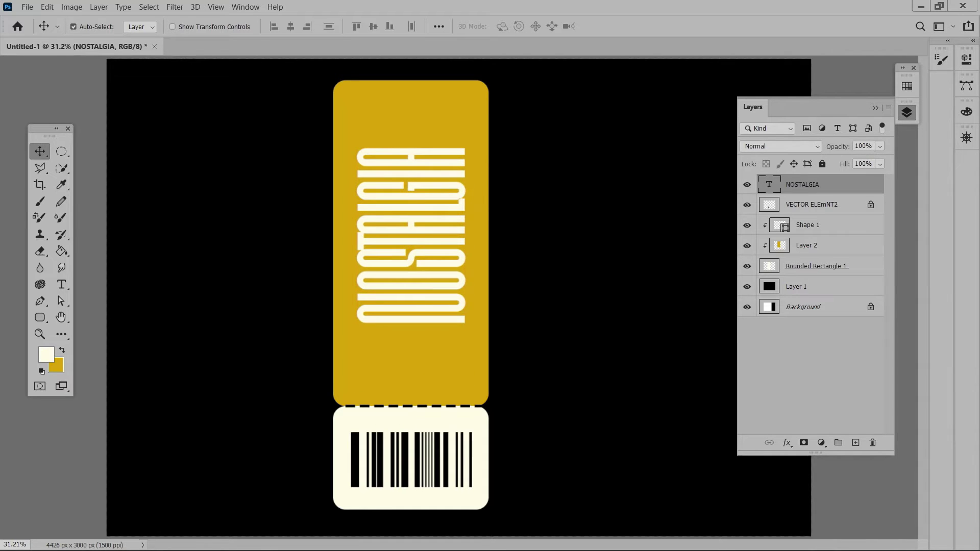
key("ctrl+j")
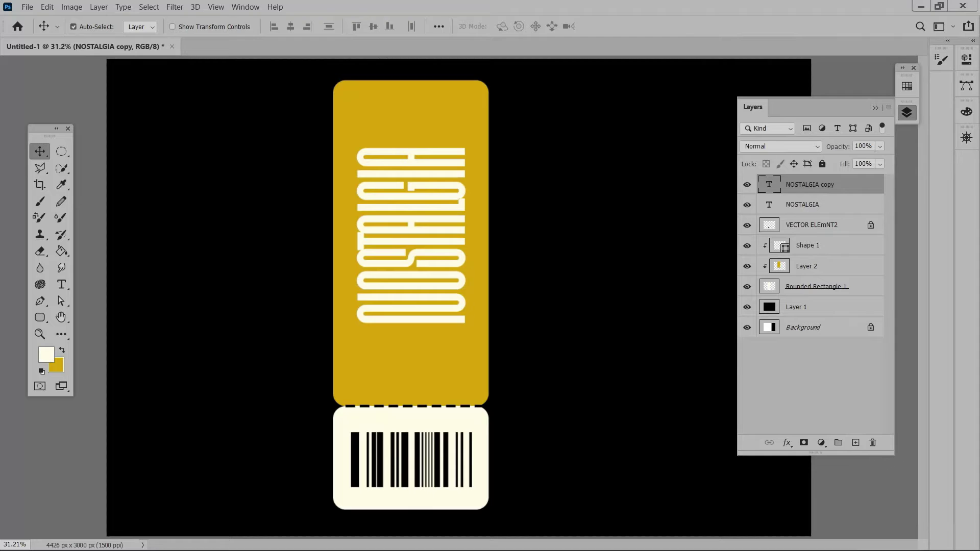
Move the NOSTALGIA copy beside the ticket and retype its text as the date
left_click_drag(462, 250, 628, 252)
key("t")
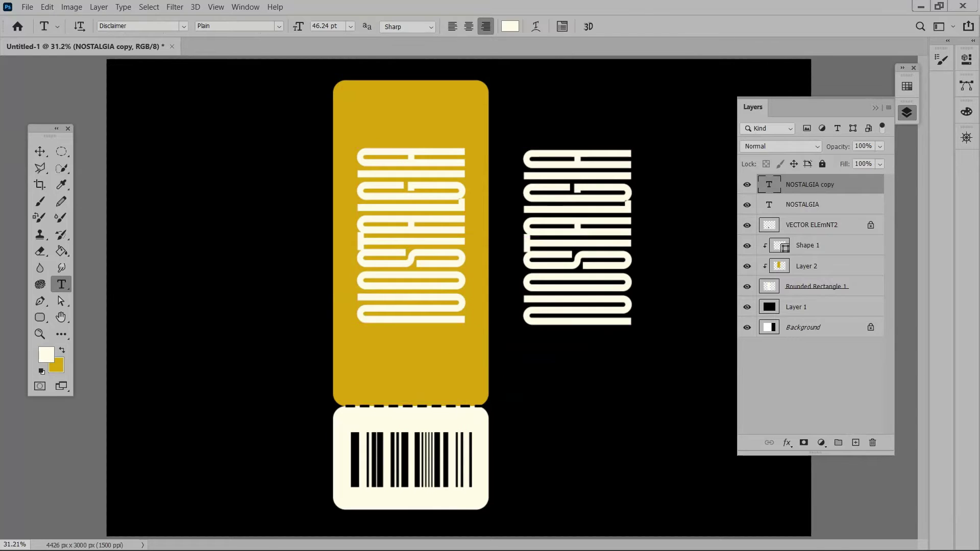
left_click(577, 235)
key("ctrl+a")
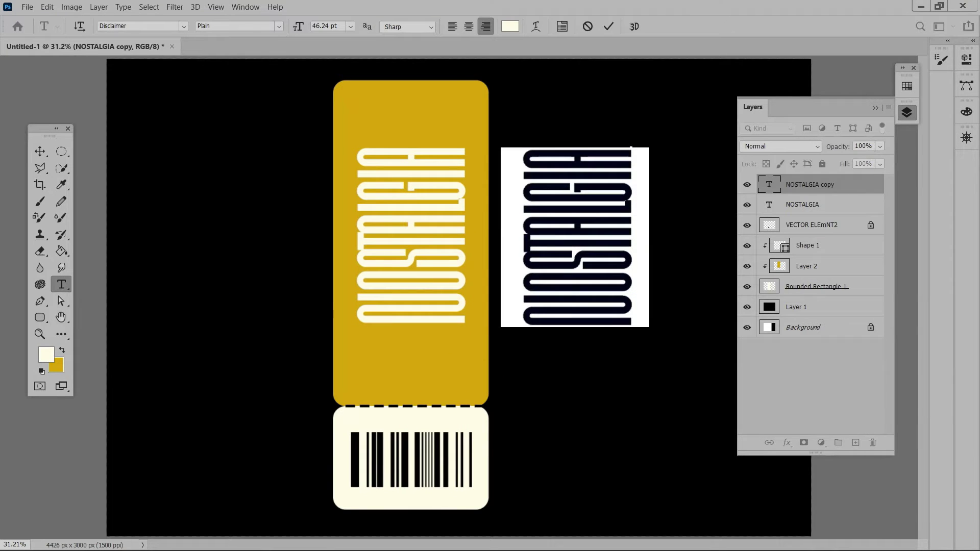
type("P")
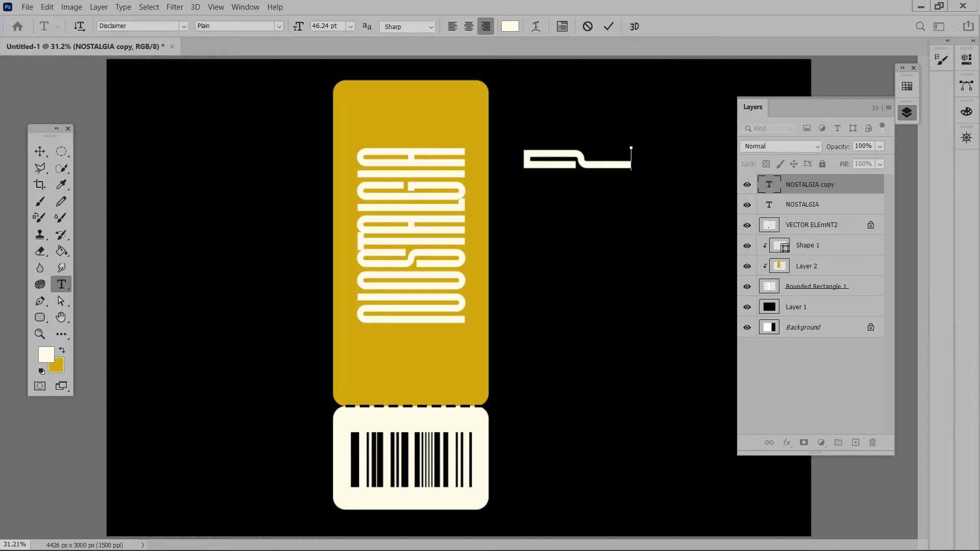
key("BackSpace")
type("S")
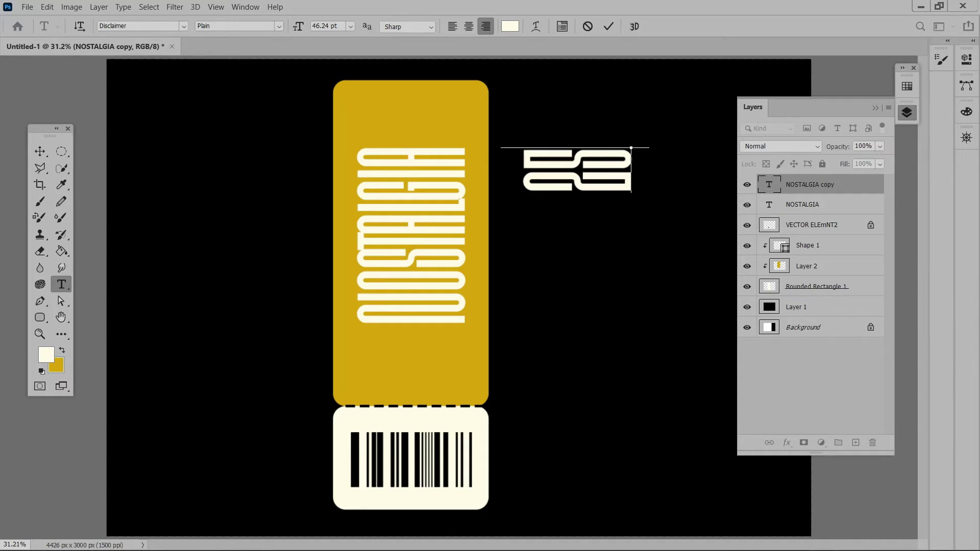
key("Return")
type(".12")
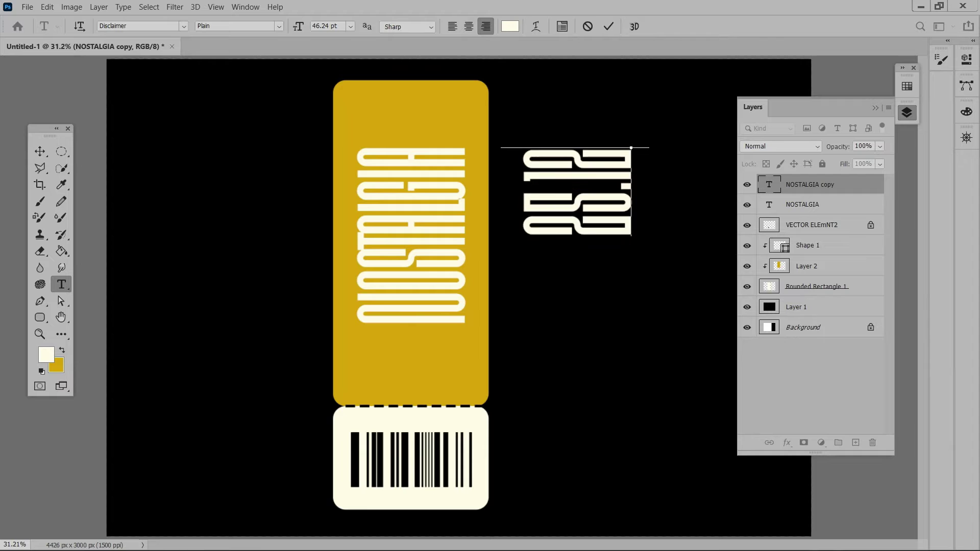
type(".2025")
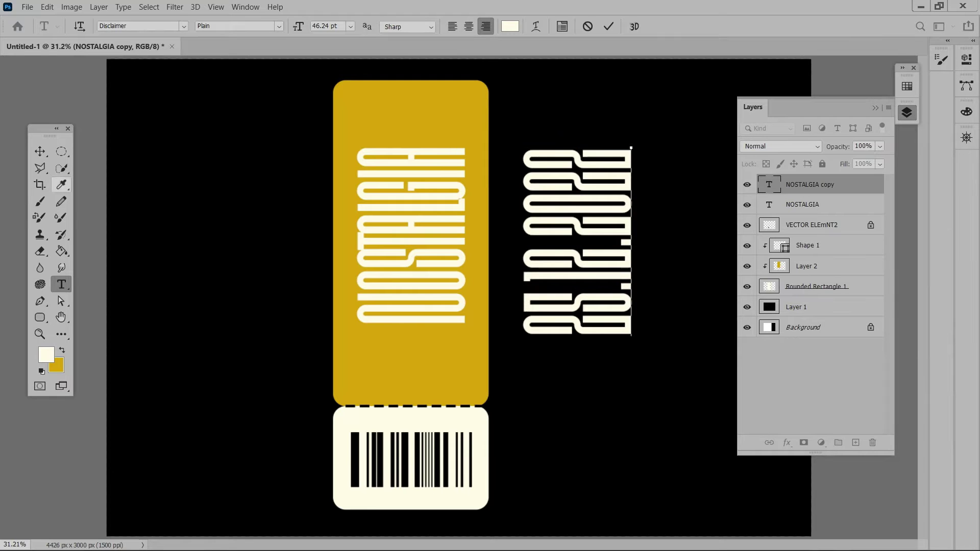
left_click(39, 151)
Place the date on the gold ticket and shrink it into a small label below NOSTALGIA
left_click_drag(625, 204, 495, 274)
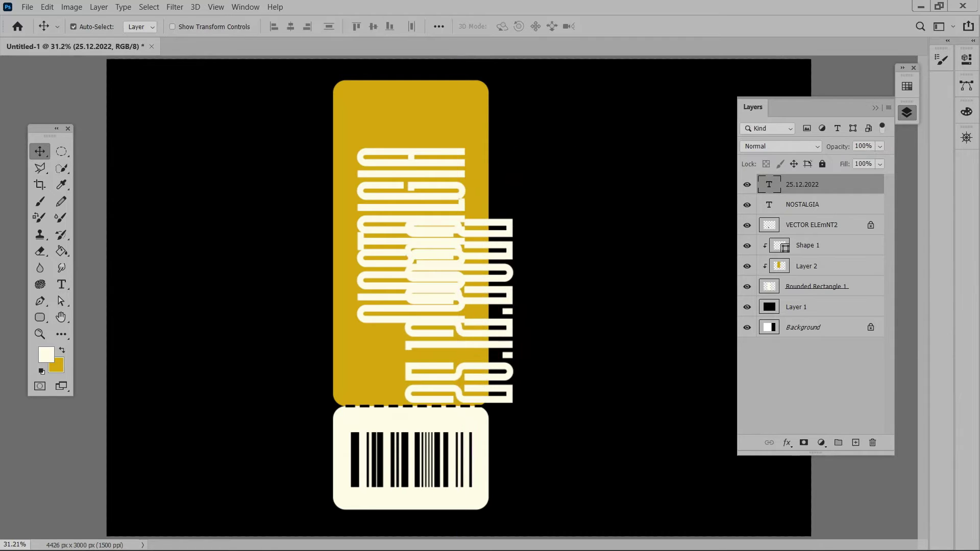
key("ctrl+t")
left_click_drag(529, 405, 454, 309)
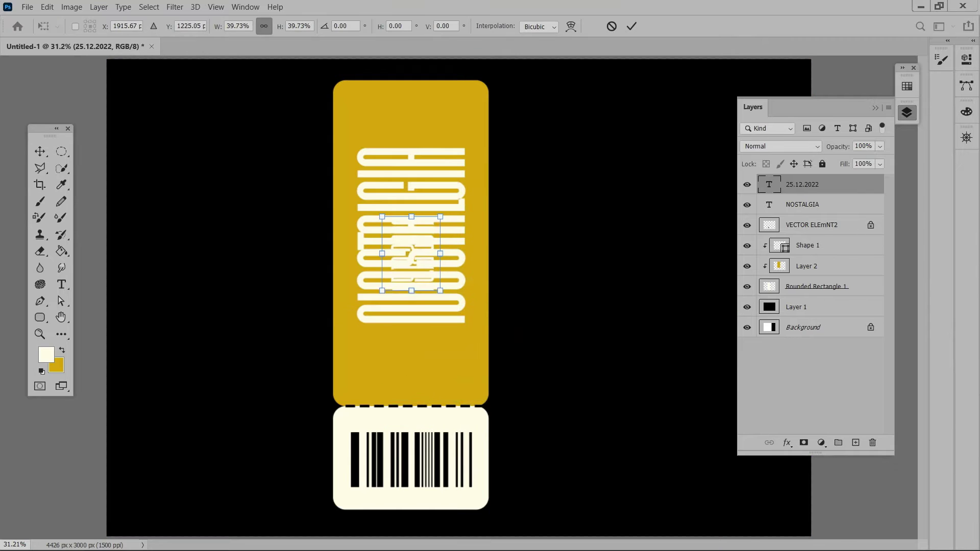
left_click_drag(419, 255, 428, 369)
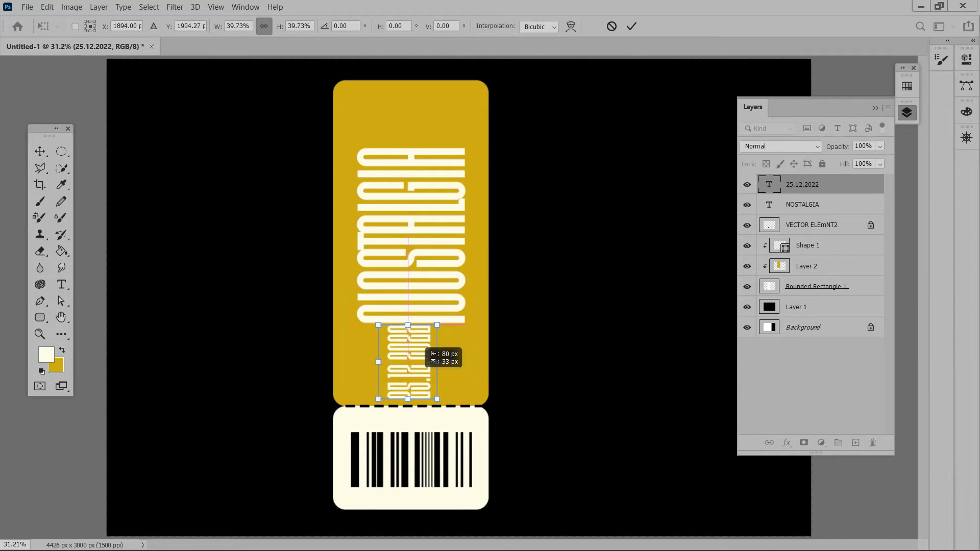
mouse_move(450, 367)
left_mouse_down()
mouse_move(411, 332)
mouse_move(467, 329)
mouse_move(450, 361)
left_mouse_up()
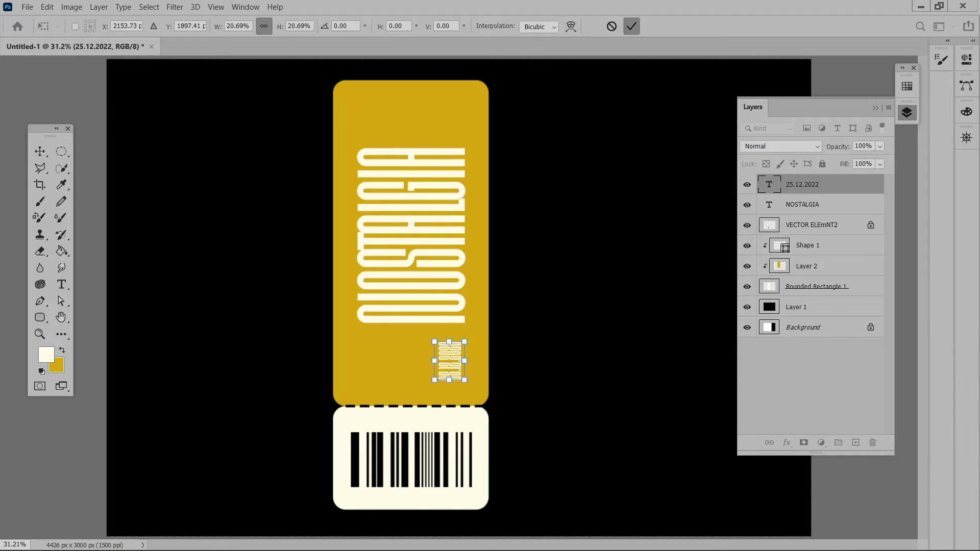
key("Return")
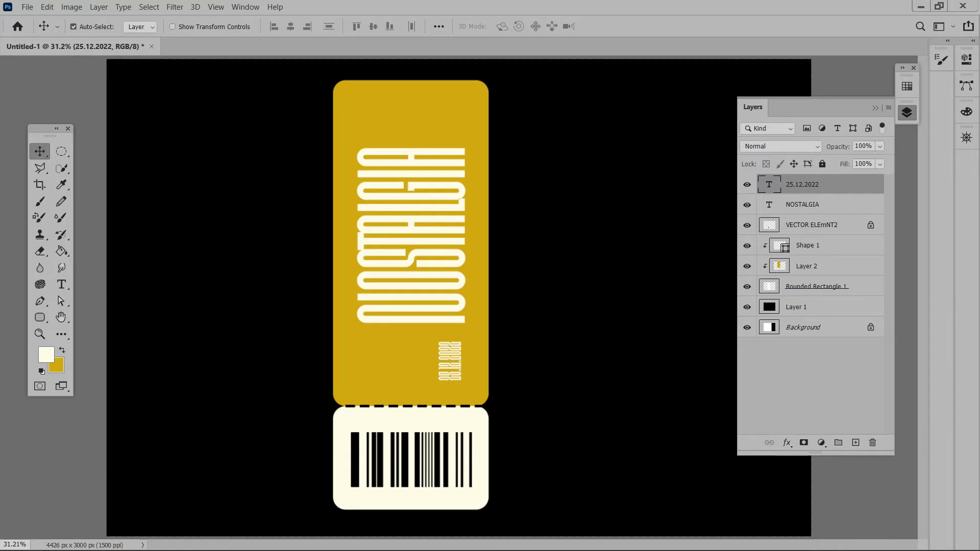
Add a new layer clipped to Layer 2 and pick dark teal from Swatches
left_click(807, 266)
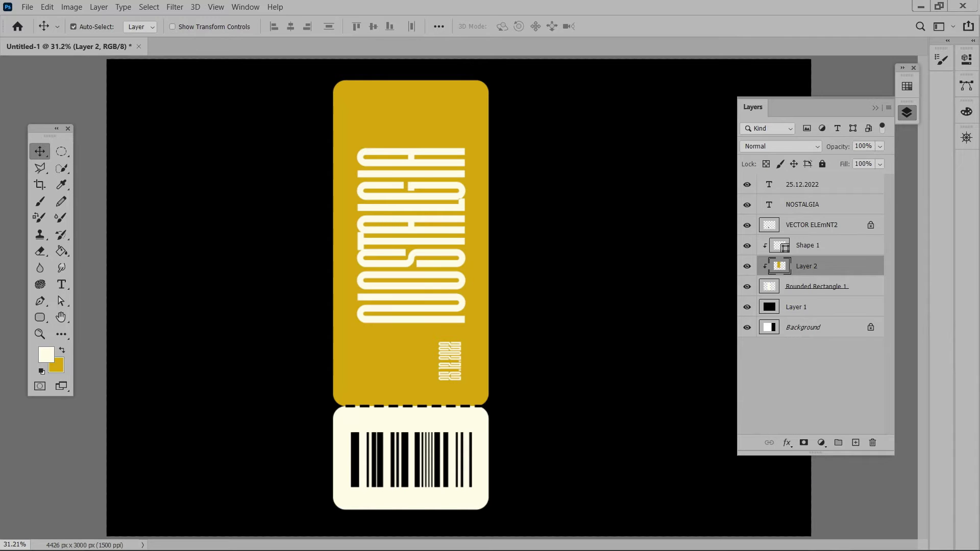
key("ctrl+shift+alt+n")
key("x")
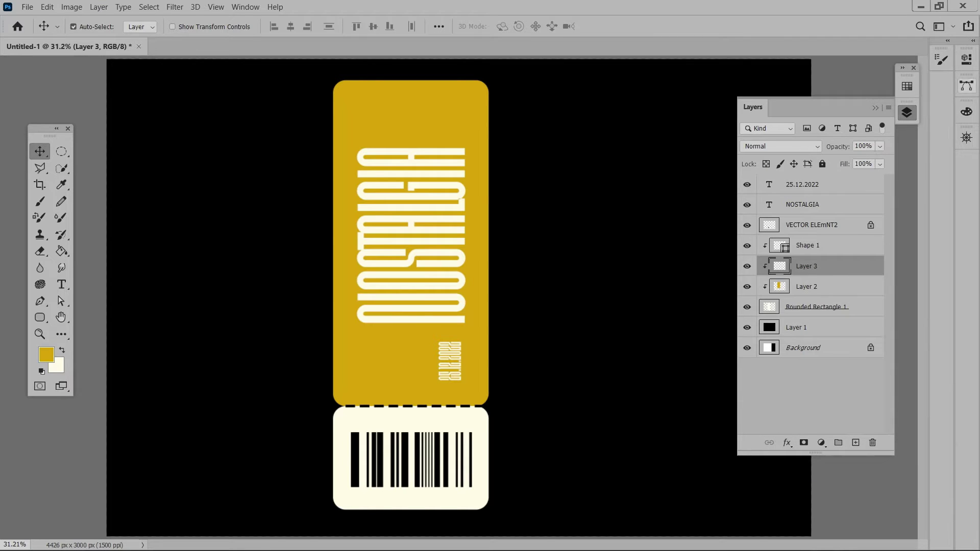
left_click(907, 86)
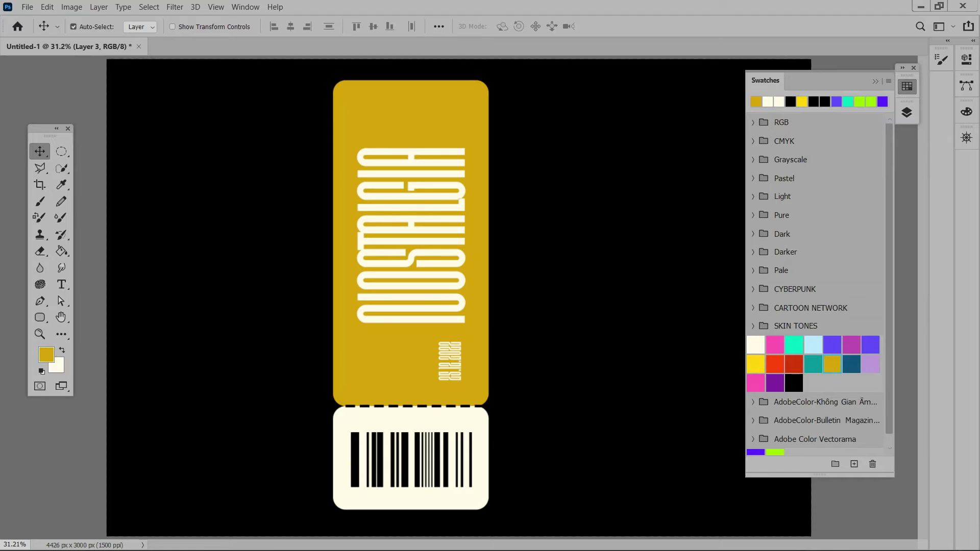
left_click(851, 363)
left_click(874, 82)
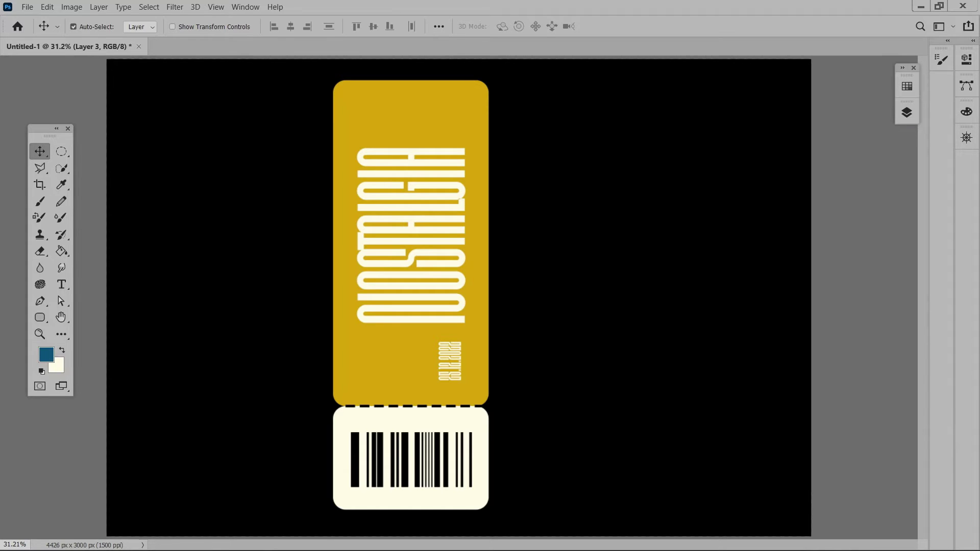
Fill a rectangular strip across the ticket's top edge with teal, then deselect
left_click(61, 151)
key("shift+m")
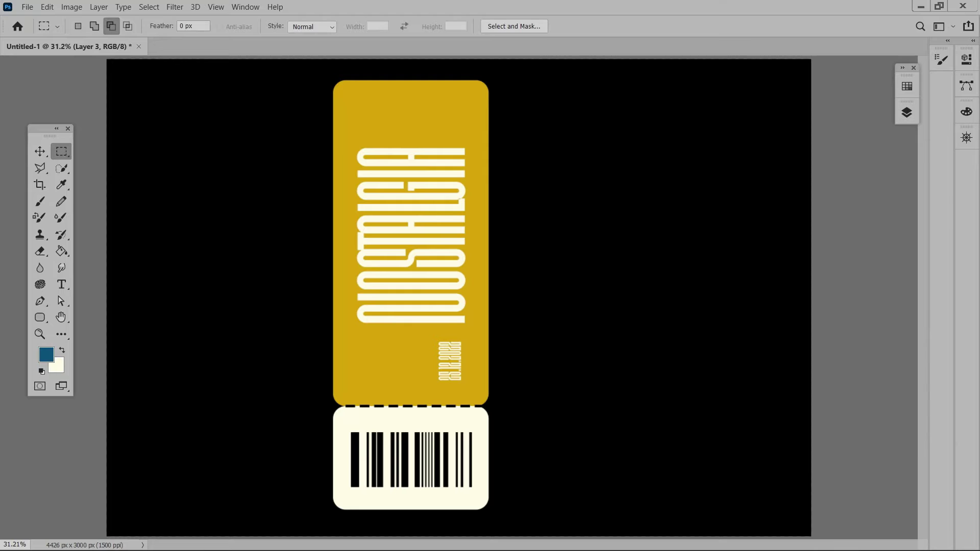
left_click(907, 112)
left_click_drag(301, 70, 521, 96)
key("g")
left_click(511, 87)
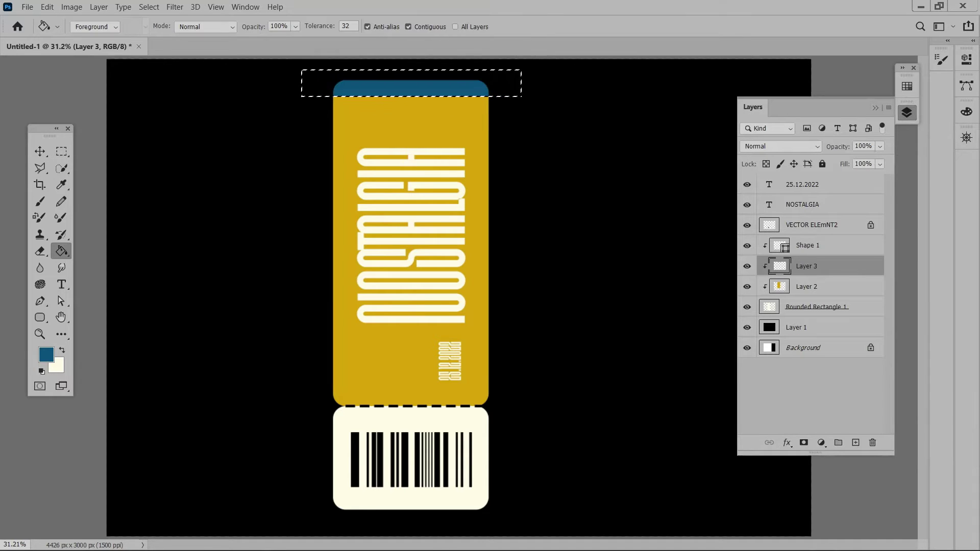
key("ctrl+d")
Stretch the teal band further down the ticket and close the Navigator overview
key("ctrl+t")
left_click_drag(411, 96, 410, 111)
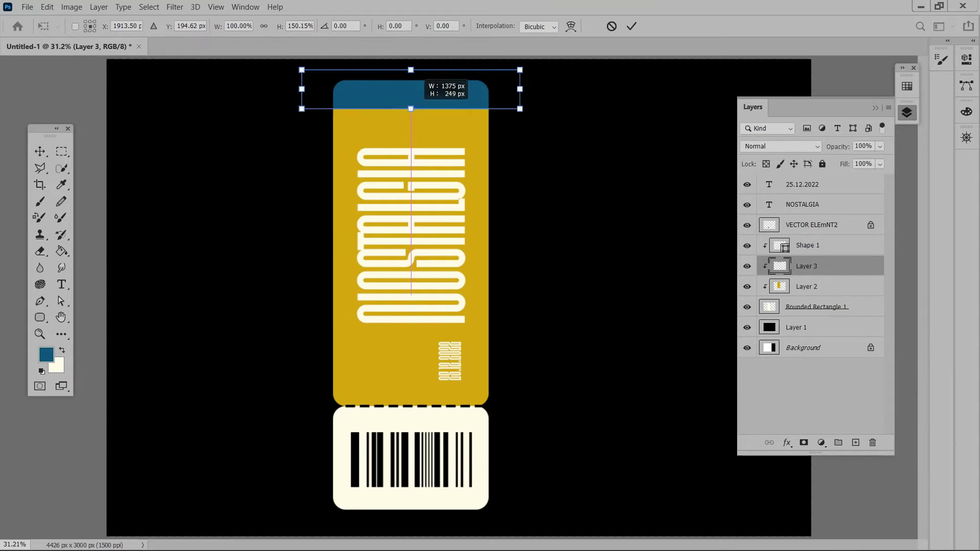
key("Return")
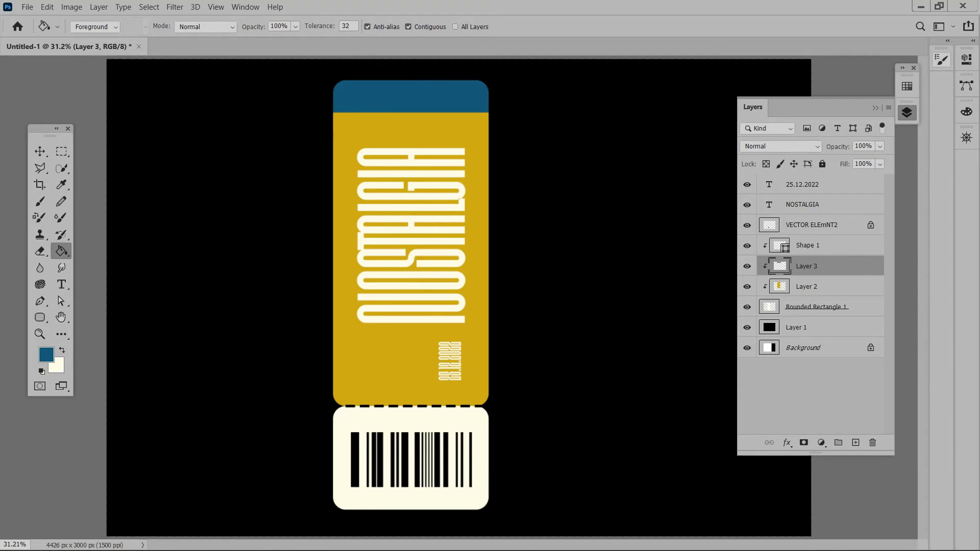
left_click(967, 138)
left_click(967, 137)
Duplicate the date layer and turn the copy into a 6.30PM label beside the date
key("v")
key("alt+shift+bracketright")
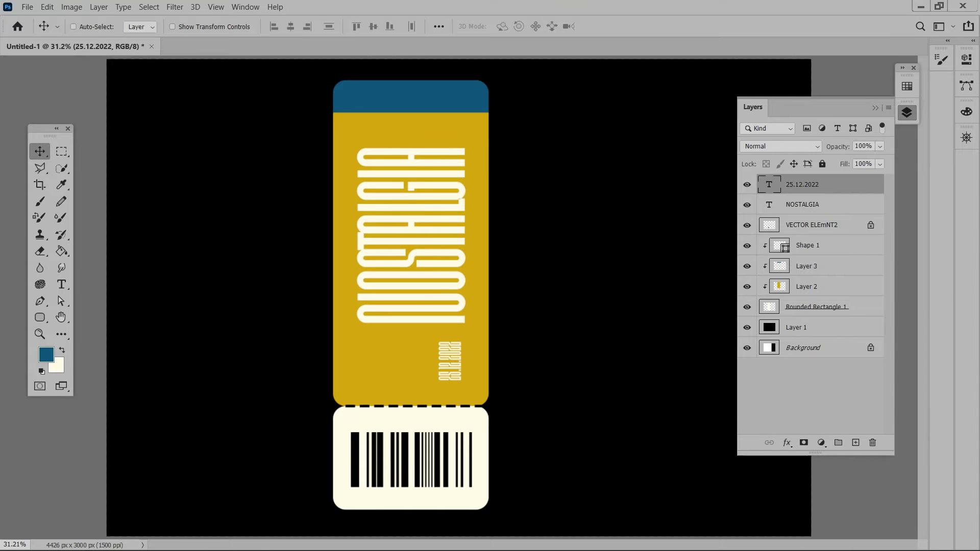
key("ctrl+j")
left_click_drag(449, 361, 400, 360)
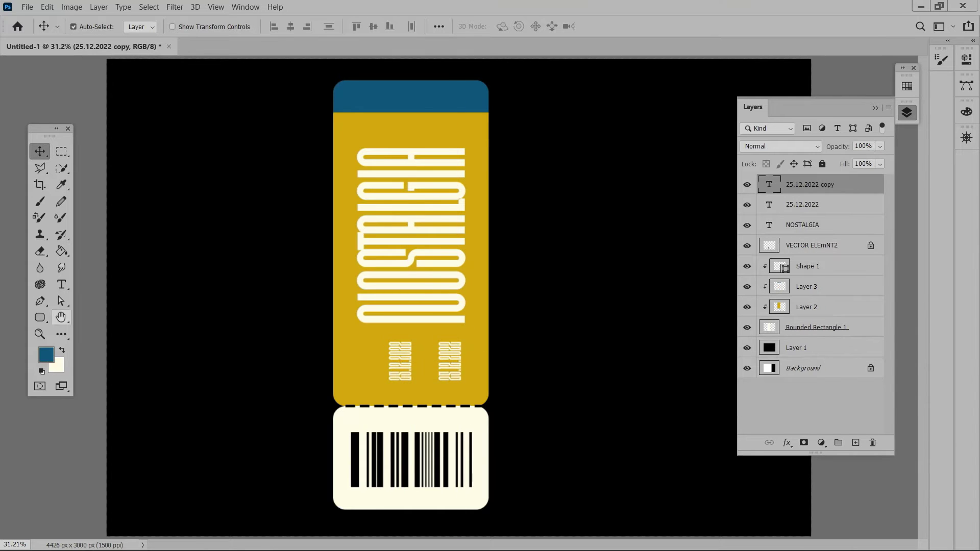
key("x")
key("t")
left_click(399, 361)
key("ctrl+a")
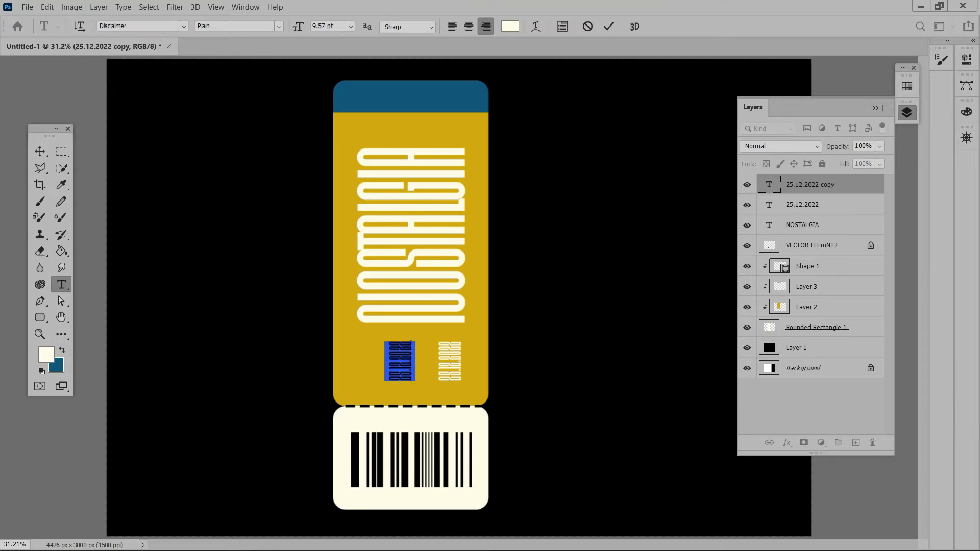
type("1")
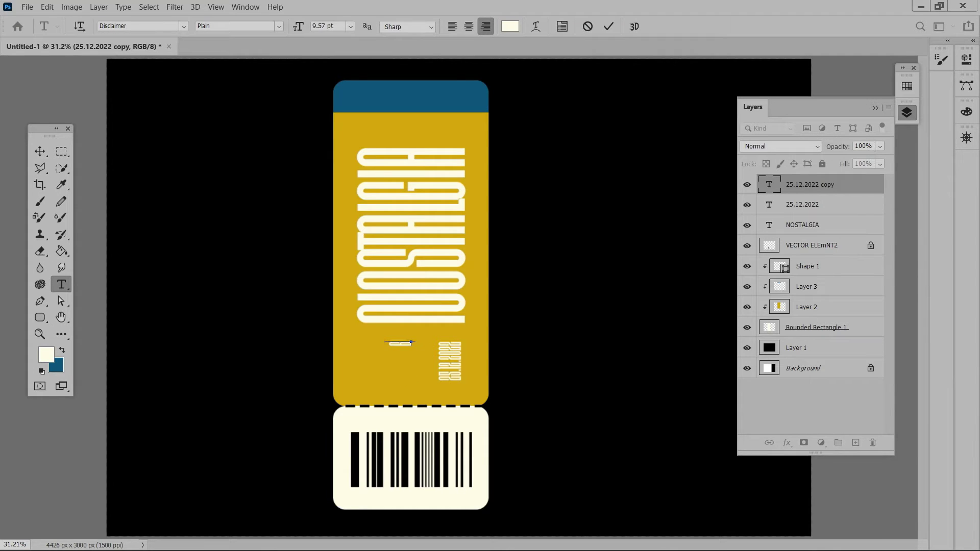
type("M")
left_click(40, 151)
mouse_move(402, 357)
left_mouse_down()
mouse_move(398, 349)
mouse_move(413, 366)
left_mouse_up()
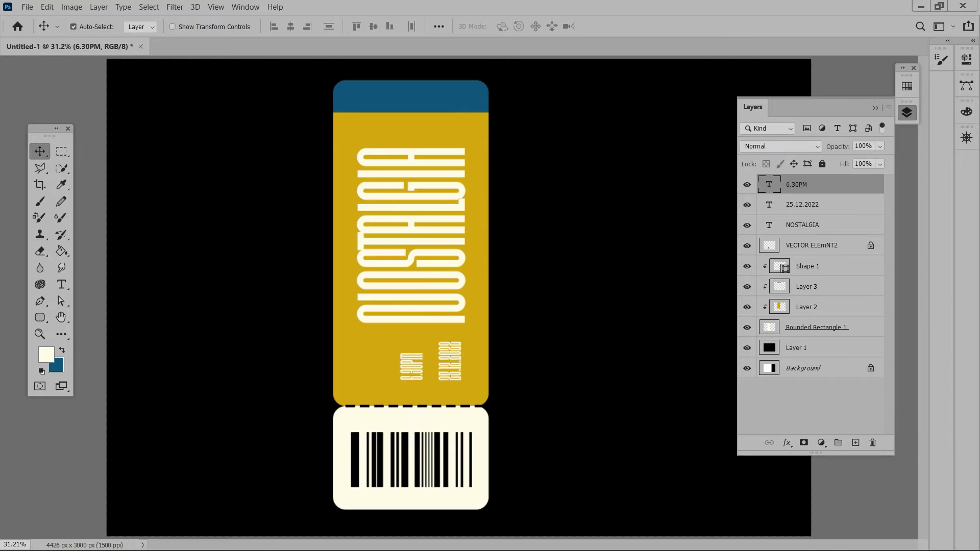
Duplicate 6.30PM, retype it as LIVE PERFORMANCE, and place it at the ticket's lower left
key("ctrl+j")
left_click_drag(412, 366, 373, 366)
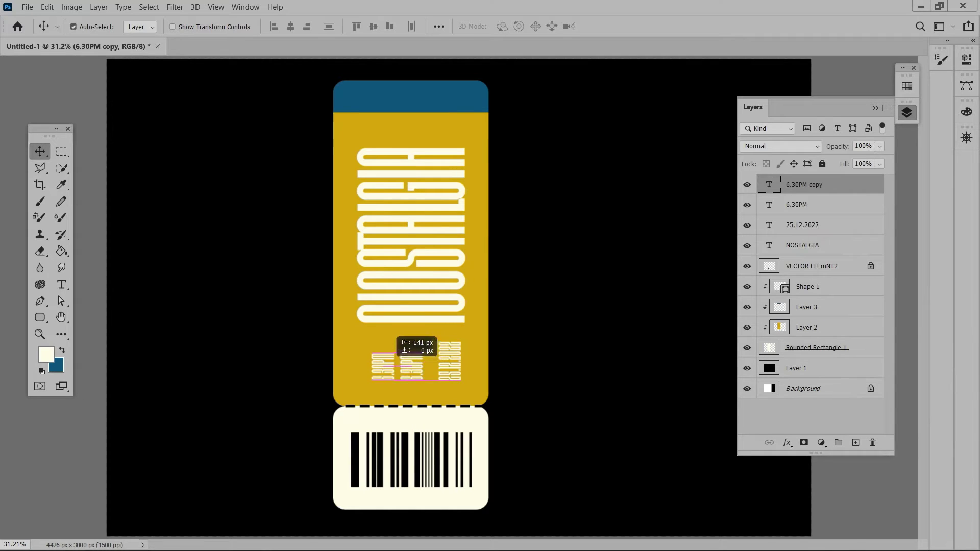
left_click(61, 284)
double_click(372, 366)
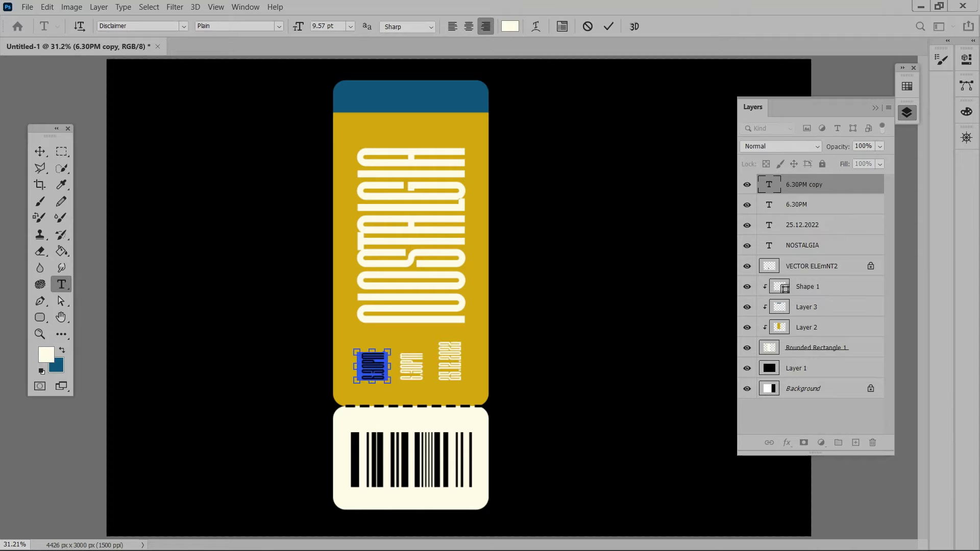
key("BackSpace")
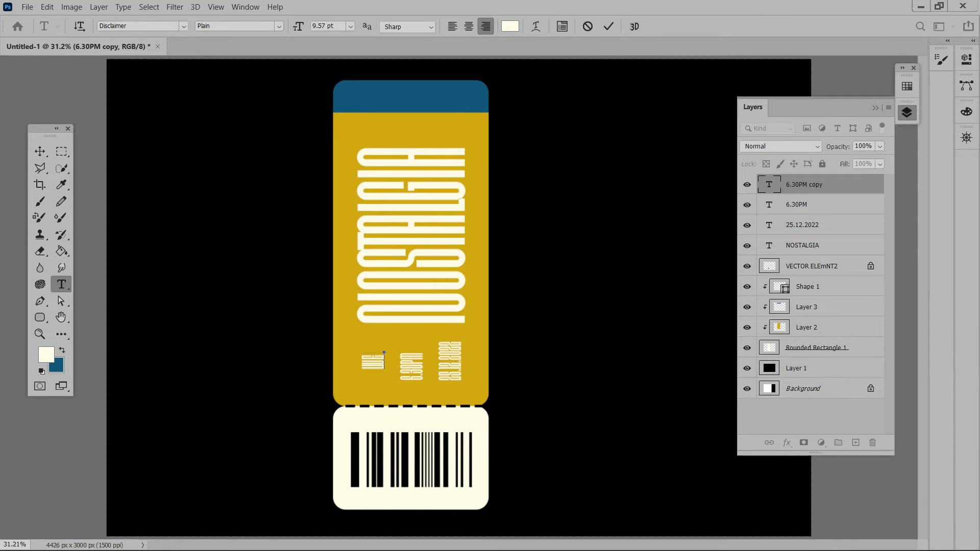
type("ORMANCE")
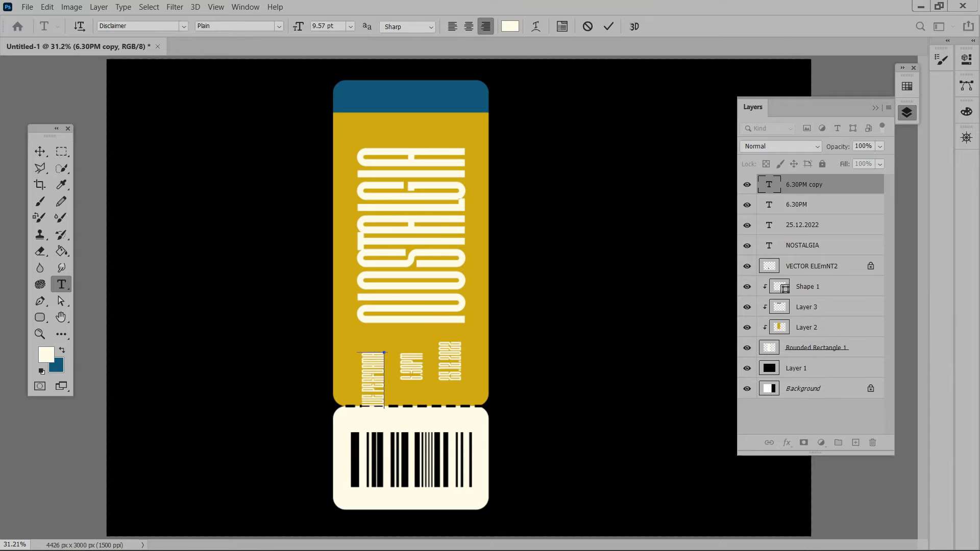
key("ctrl+Return")
key("v")
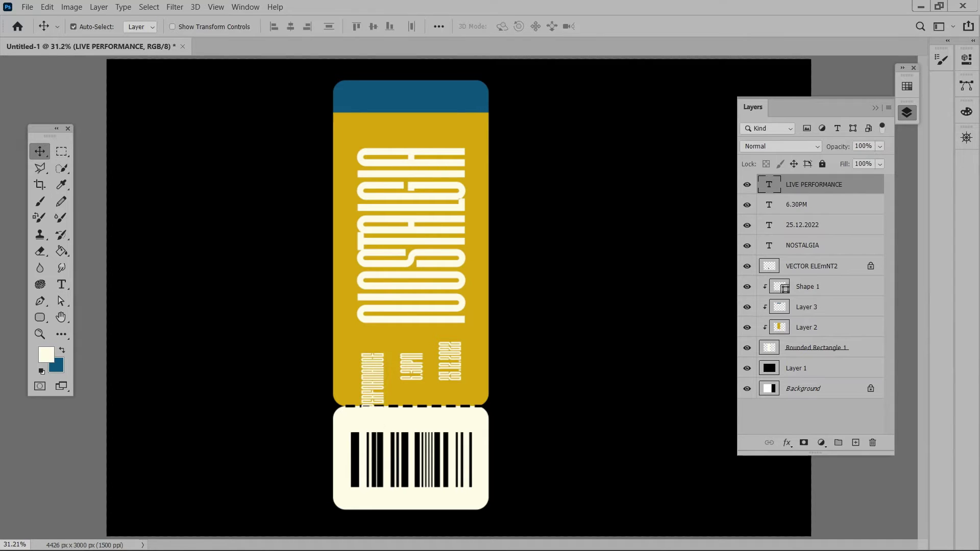
left_click_drag(372, 377, 368, 357)
Switch Photoshop to the Graphic and Web workspace
left_click(952, 26)
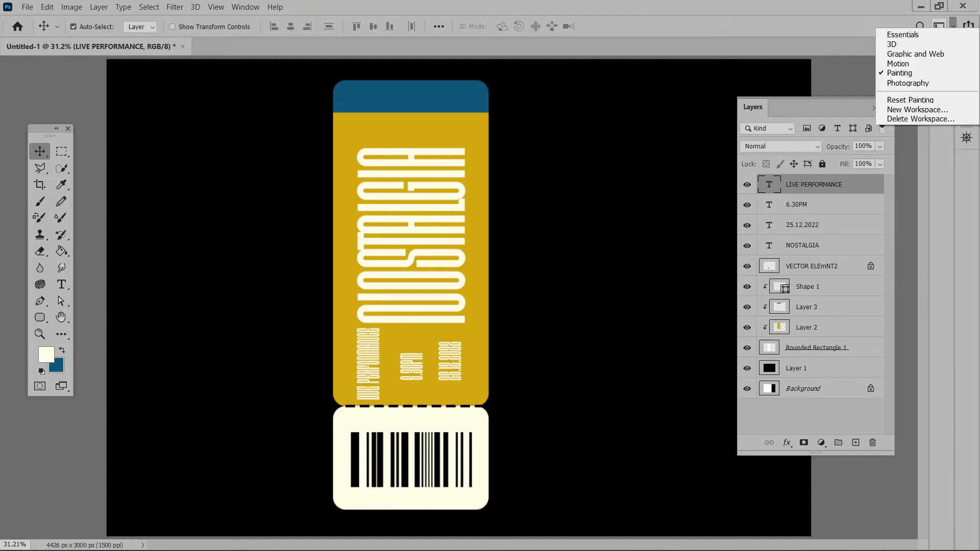
left_click(914, 53)
scroll(875, 174, "down", 2)
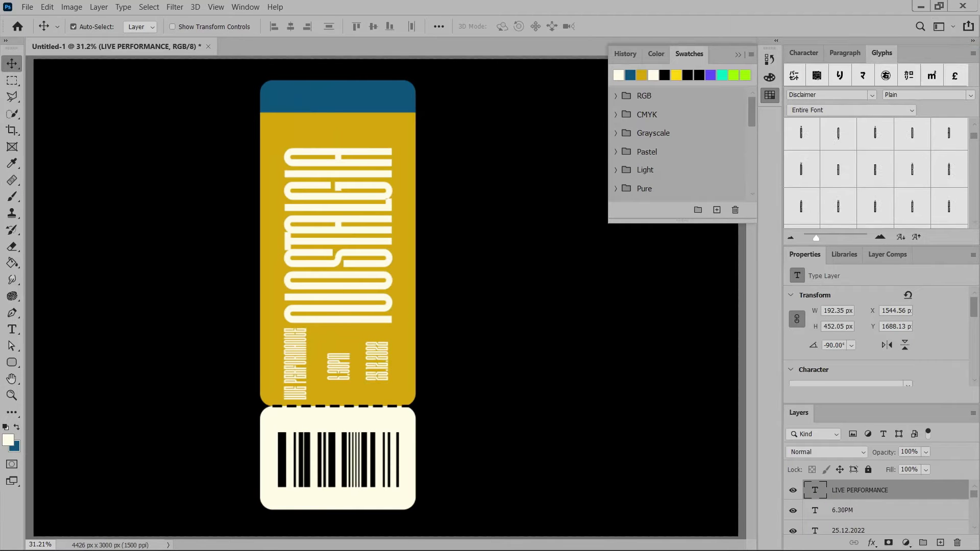
scroll(875, 174, "down", 2)
scroll(875, 174, "down", 2)
scroll(876, 173, "down", 2)
scroll(875, 174, "down", 2)
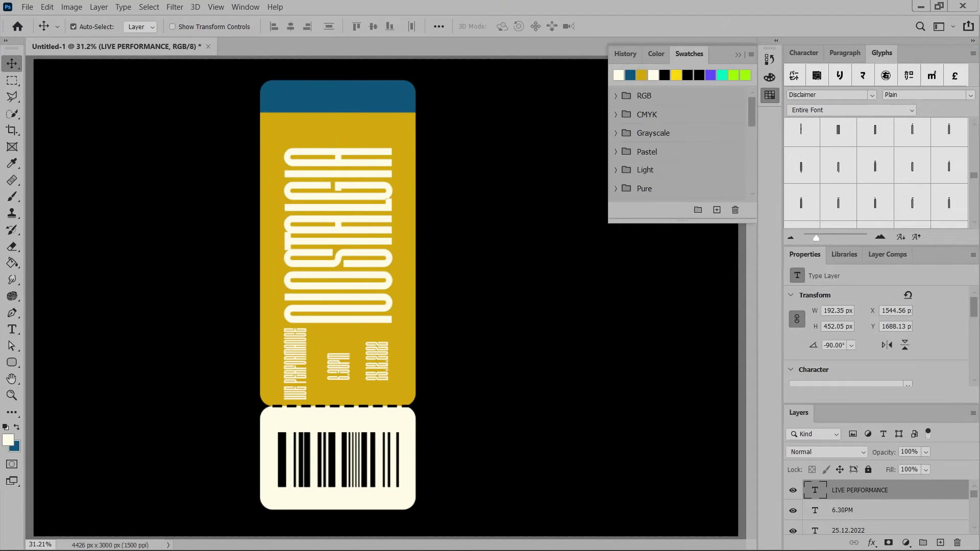
scroll(875, 173, "down", 2)
scroll(875, 174, "down", 2)
scroll(875, 174, "down", 2)
scroll(876, 174, "down", 2)
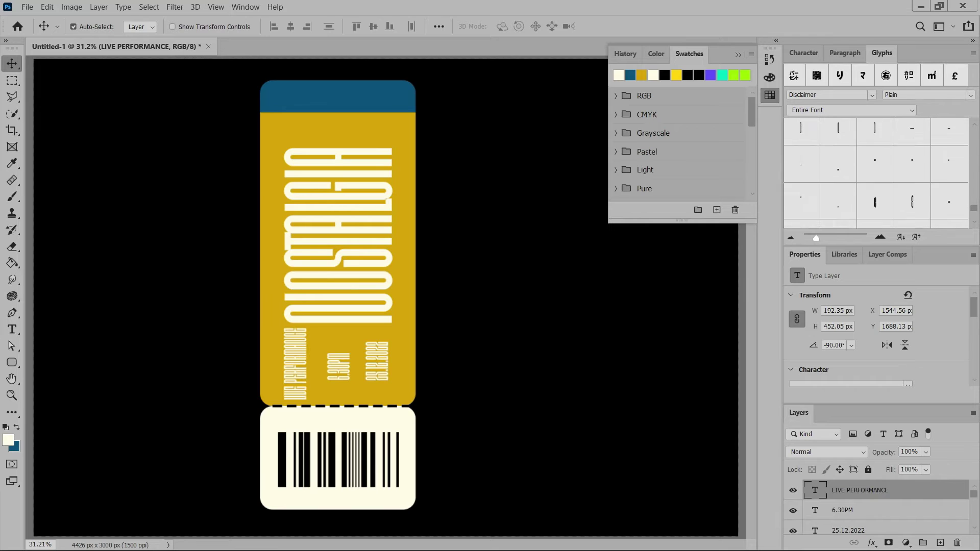
scroll(876, 174, "down", 2)
scroll(876, 173, "down", 2)
scroll(875, 173, "down", 2)
scroll(875, 174, "up", 1)
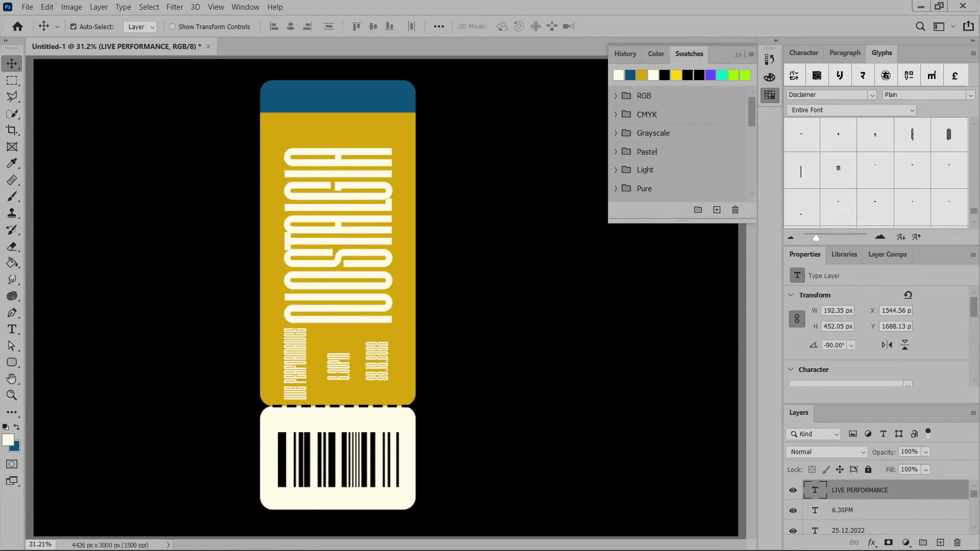
scroll(876, 174, "up", 2)
scroll(876, 174, "up", 2)
scroll(875, 174, "up", 2)
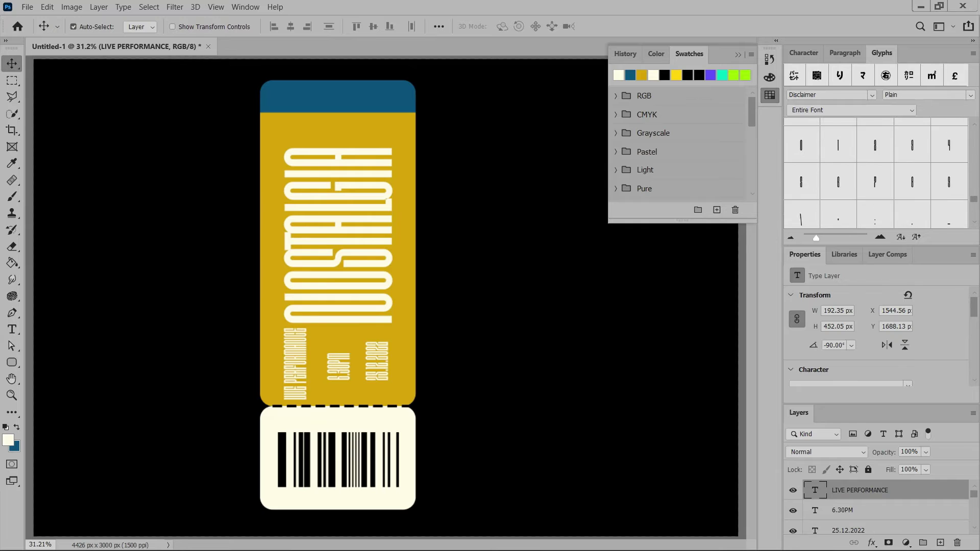
scroll(875, 174, "up", 2)
scroll(876, 174, "up", 2)
scroll(875, 173, "up", 1)
scroll(875, 173, "up", 2)
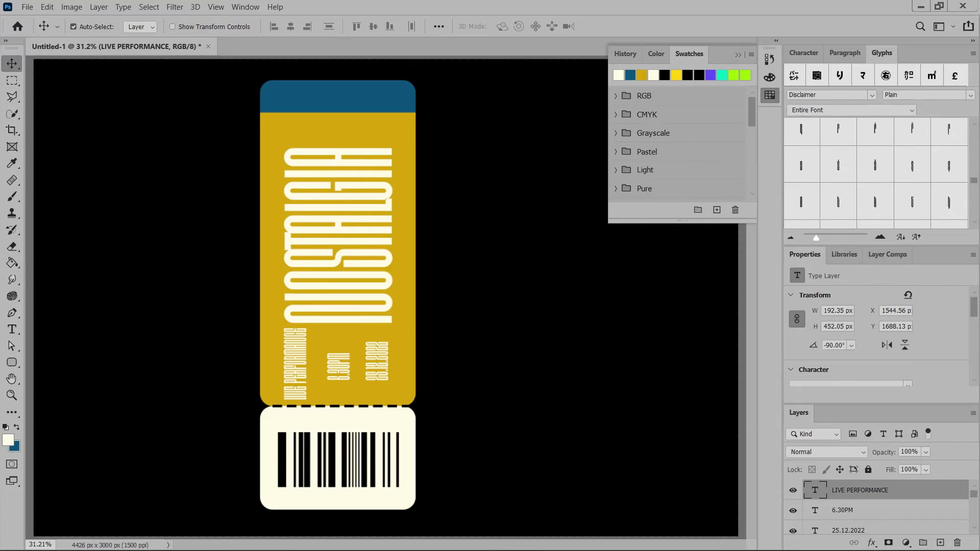
scroll(876, 173, "up", 2)
scroll(875, 174, "up", 2)
scroll(876, 174, "up", 1)
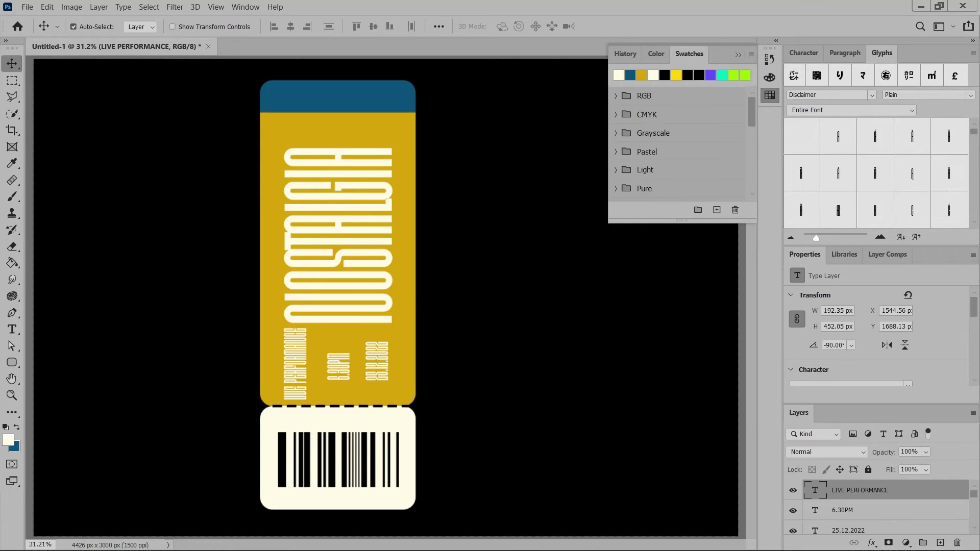
Set LIVE PERFORMANCE in Helvetica 65 Medium and move it onto the black left of the ticket
left_click(804, 52)
left_click(858, 76)
left_click(714, 126)
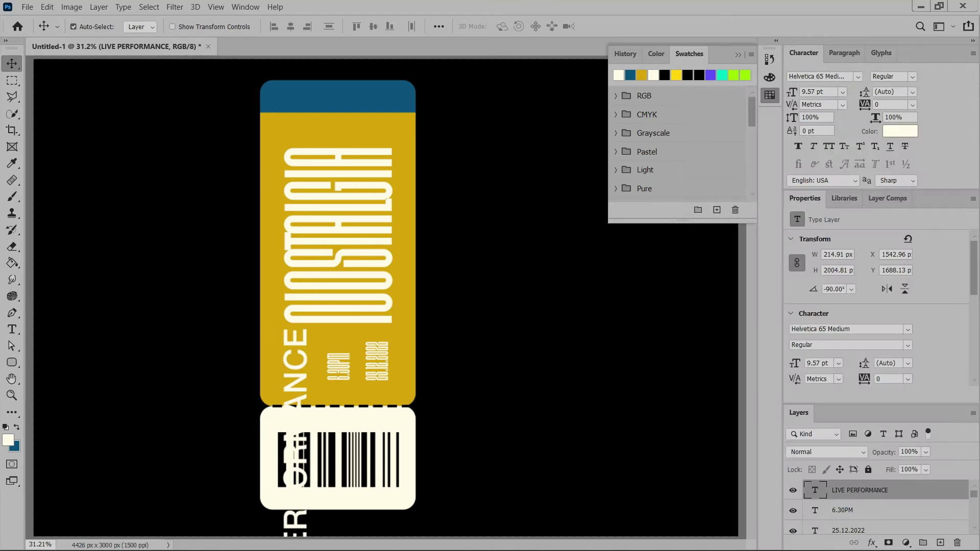
left_click_drag(305, 487, 214, 295)
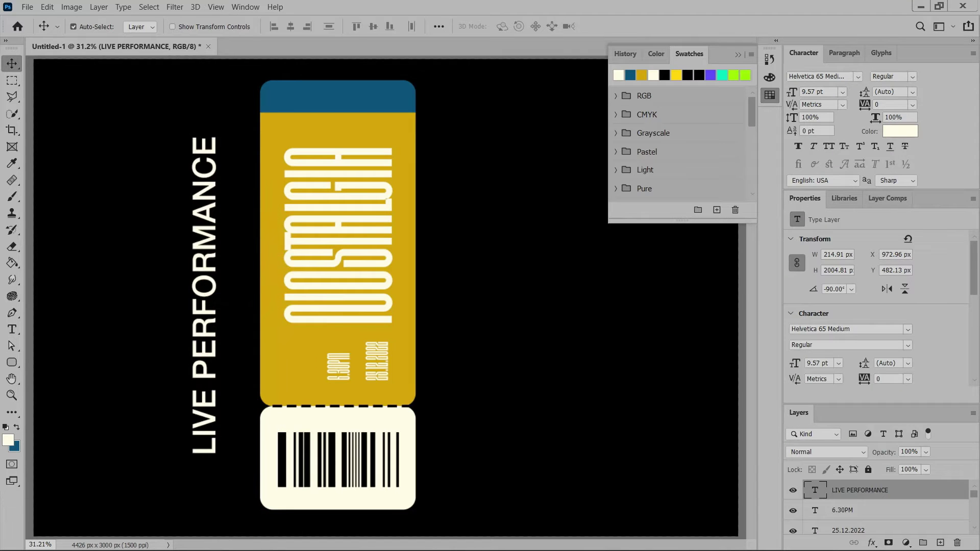
Scale the LIVE PERFORMANCE label down to about 28% and move it onto the guide
key("ctrl+t")
mouse_move(205, 453)
left_mouse_down()
mouse_move(198, 246)
mouse_move(290, 365)
mouse_move(290, 353)
left_mouse_up()
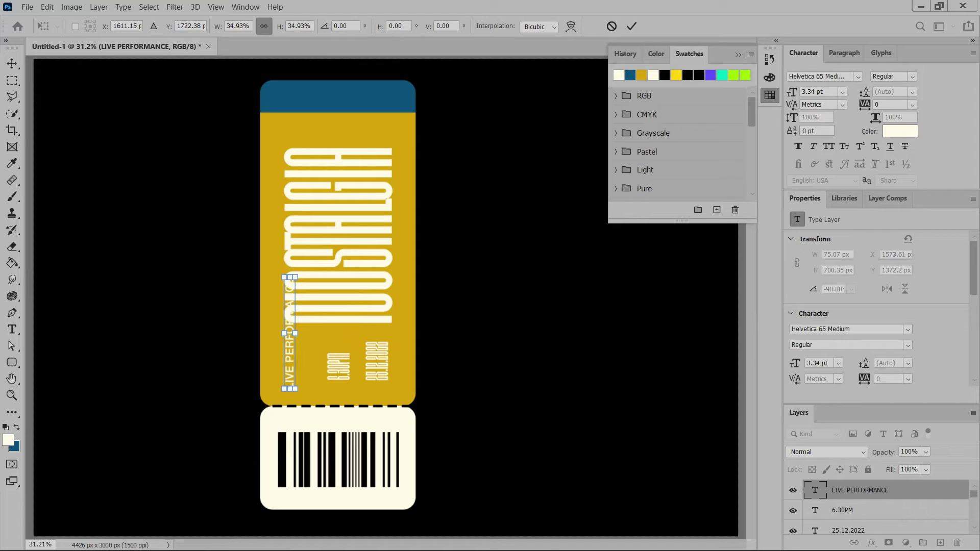
left_click_drag(290, 389, 289, 366)
mouse_move(291, 320)
left_mouse_down()
mouse_move(290, 346)
mouse_move(289, 312)
left_mouse_up()
key("Return")
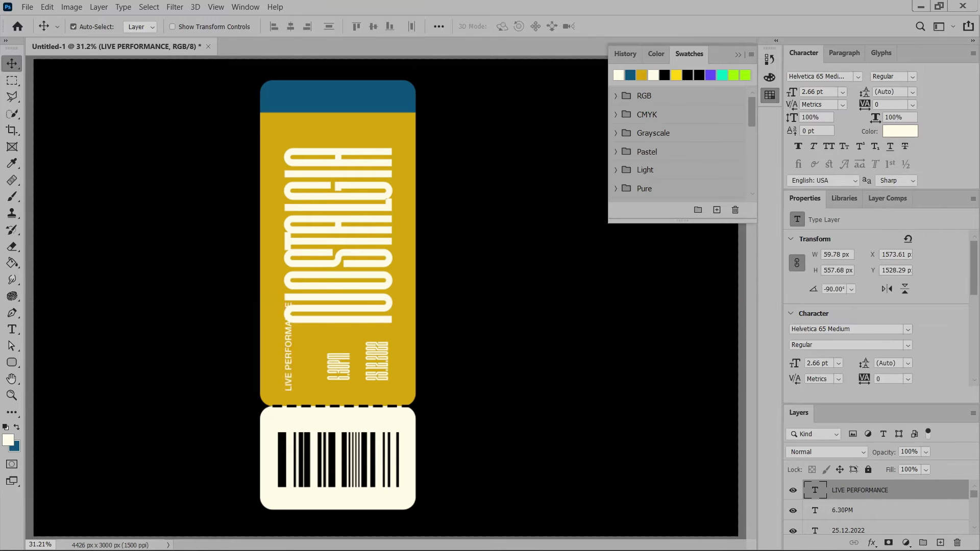
Break LIVE PERFORMANCE onto two lines, lower it beside the time and date, then use the Painting workspace
left_click(291, 307)
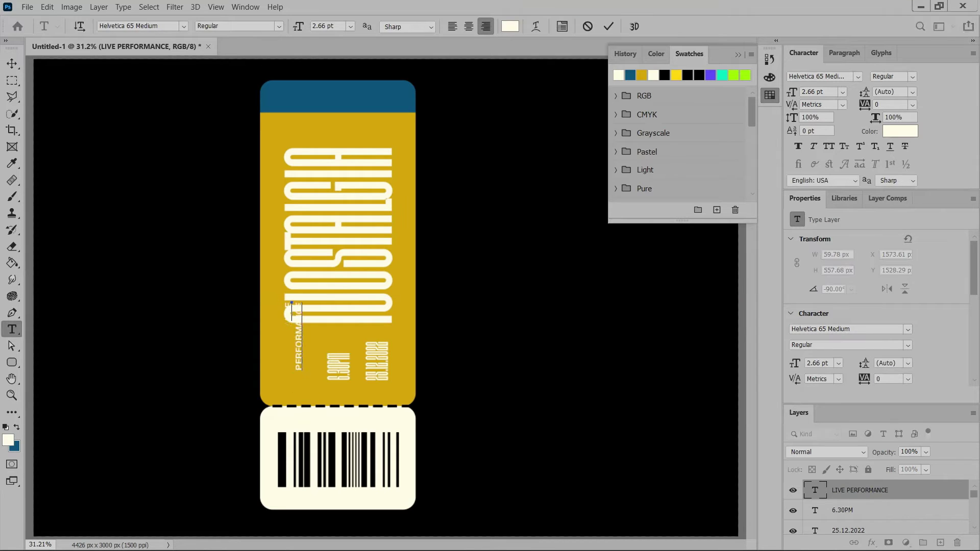
key("Return")
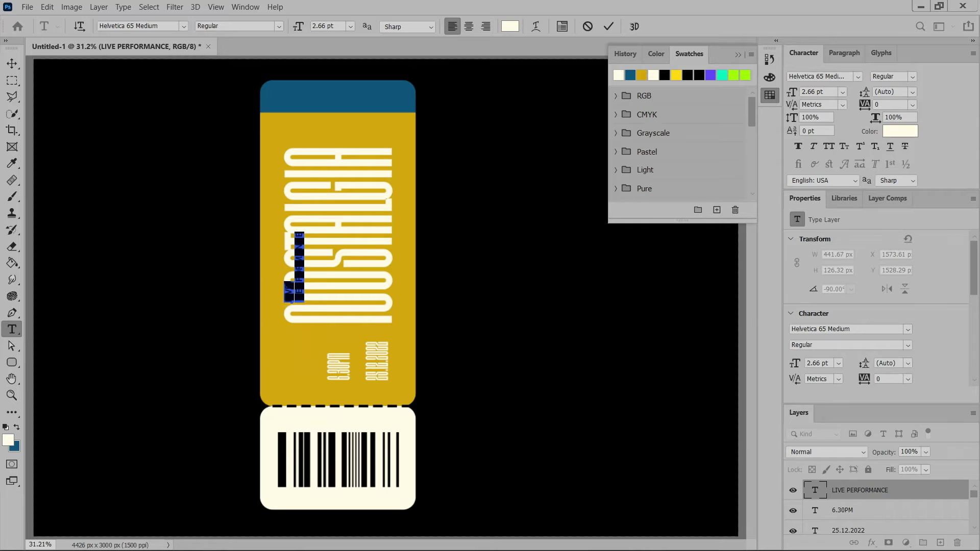
key("ctrl+Return")
key("v")
left_click_drag(294, 260, 295, 338)
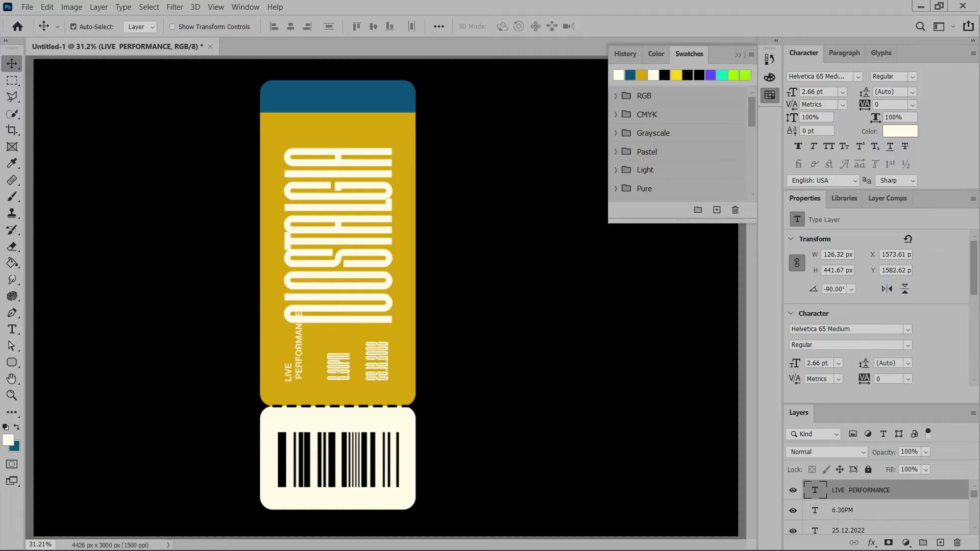
left_click(952, 26)
left_click(888, 70)
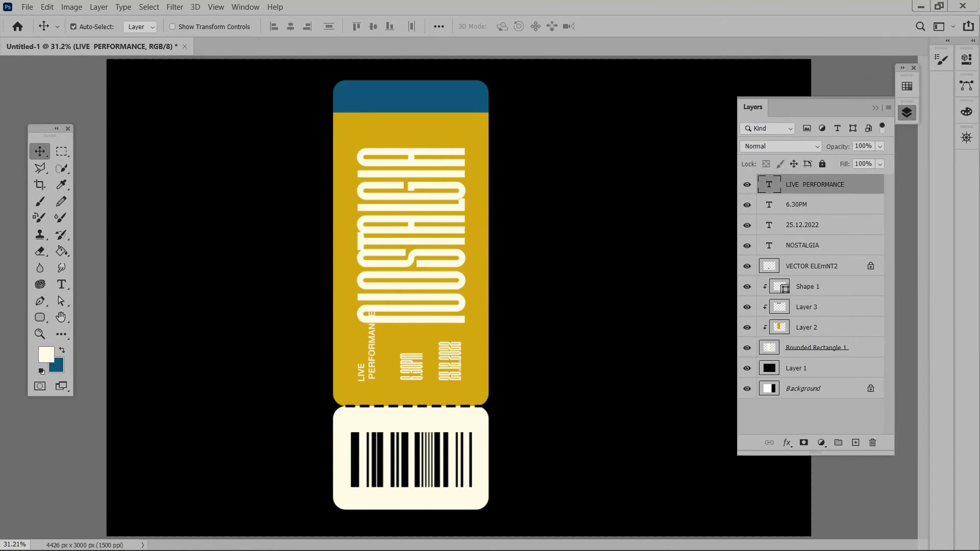
Rotate the whole ticket 90° so it lies horizontally
key("ctrl+t")
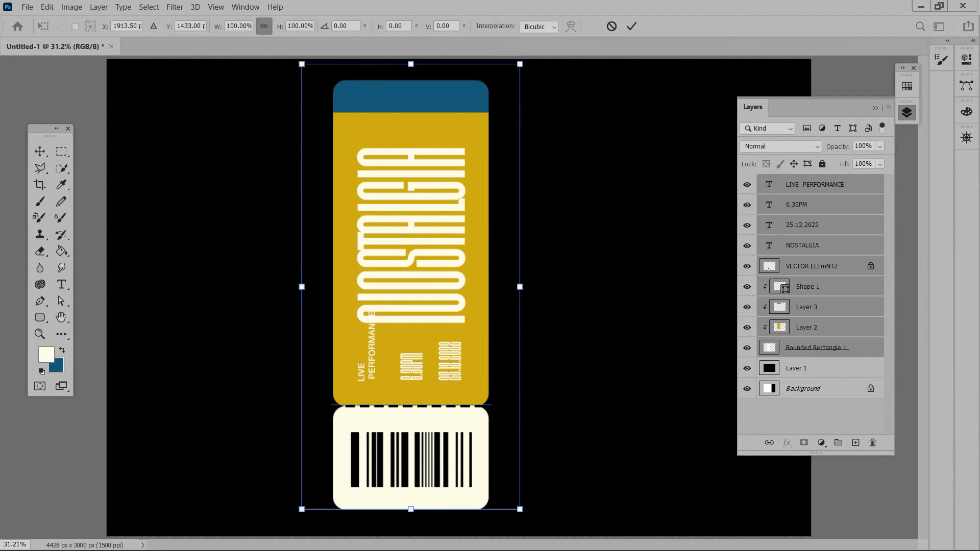
left_click_drag(525, 536, 196, 364)
key("Return")
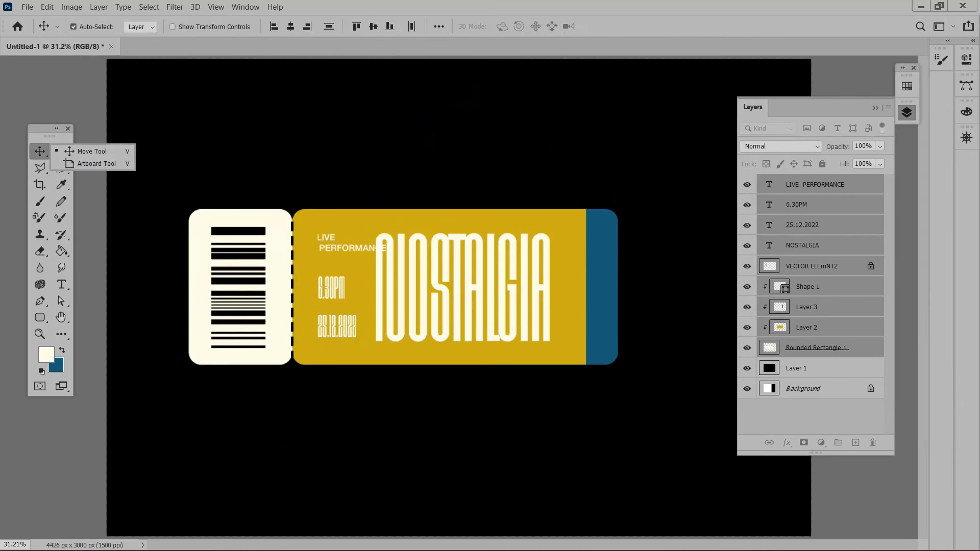
Remove the extra space in LIVE PERFORMANCE, align it, and nudge NOSTALGIA right
left_click_drag(324, 241, 310, 227)
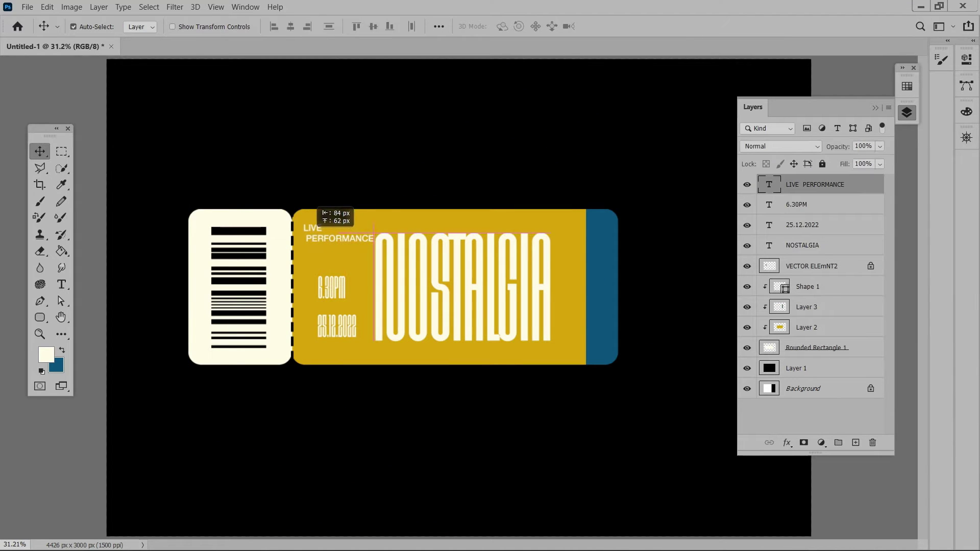
double_click(306, 226)
key("BackSpace")
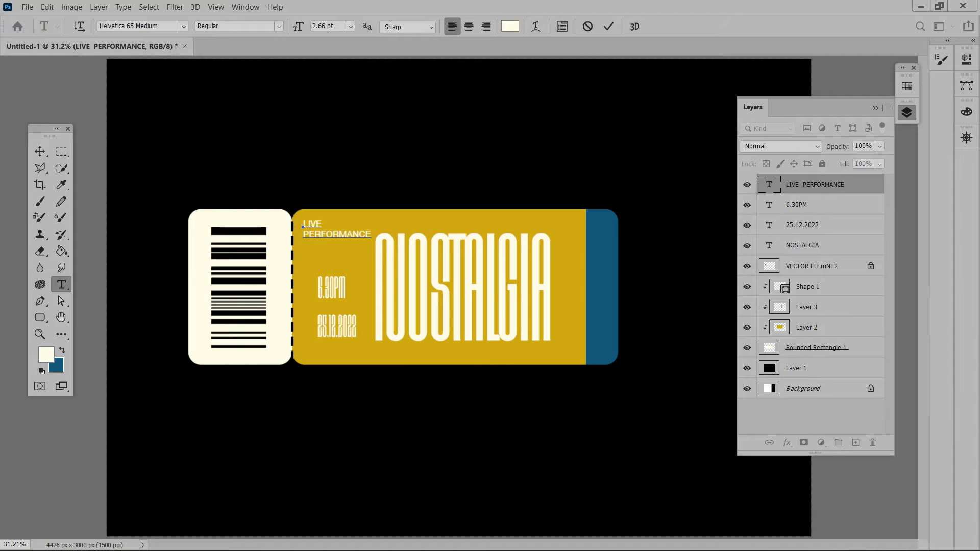
key("ctrl+Return")
key("v")
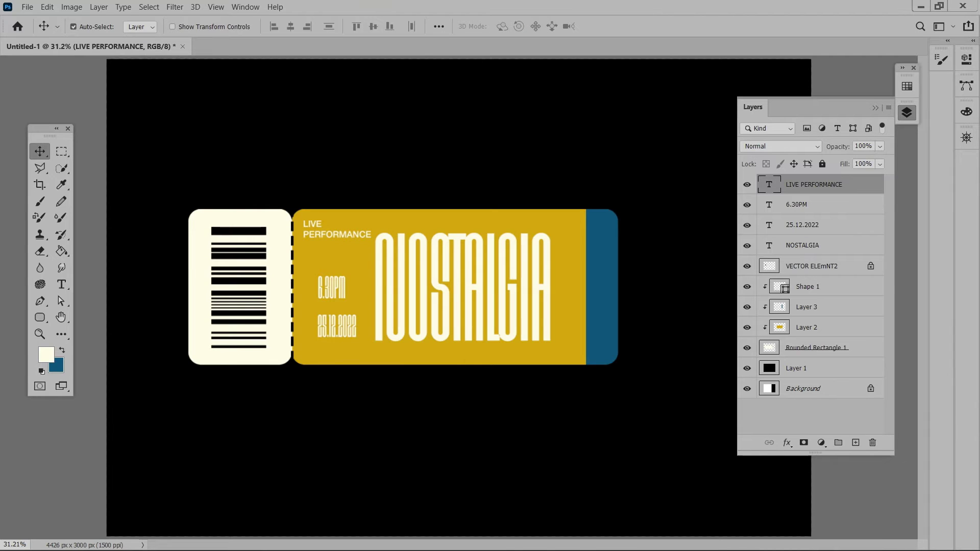
left_click_drag(333, 245, 331, 268)
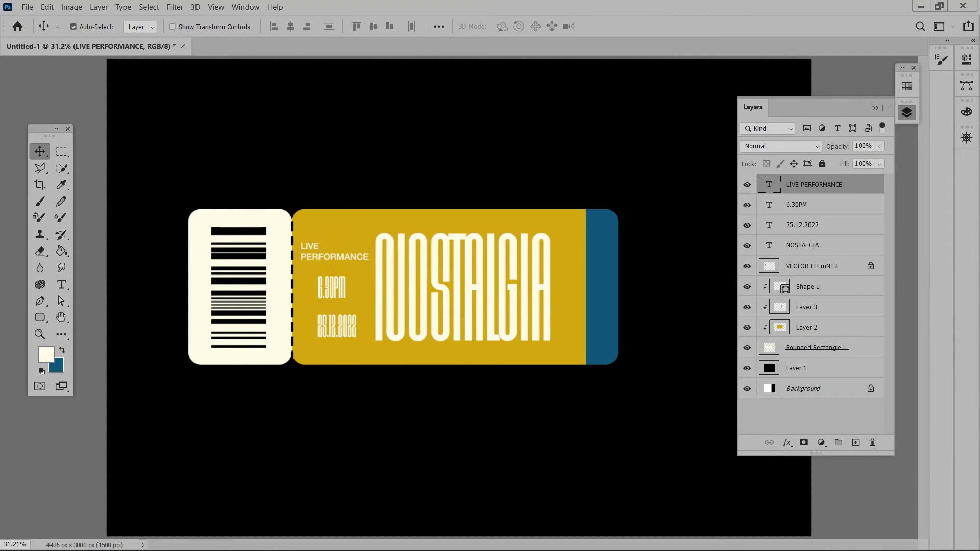
left_click_drag(549, 258, 563, 258)
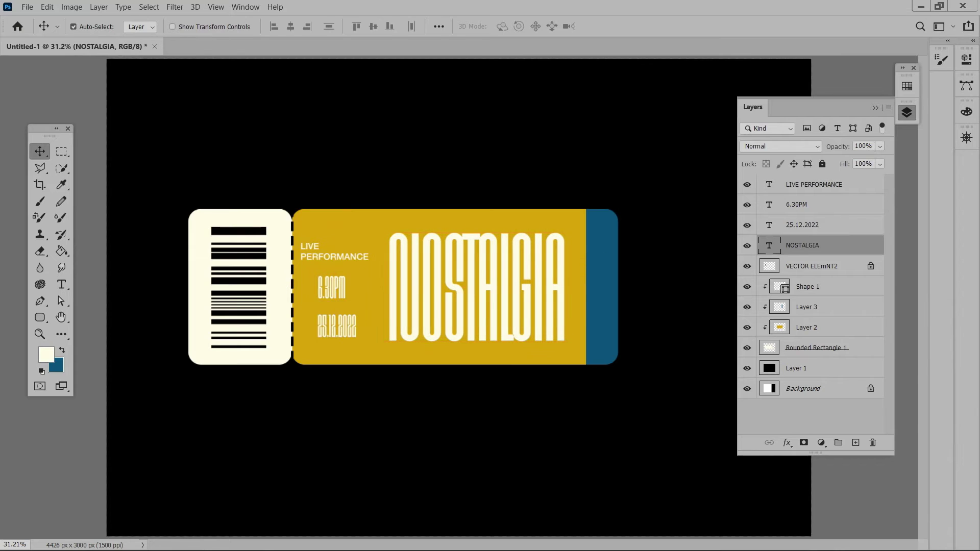
left_click_drag(331, 251, 339, 251)
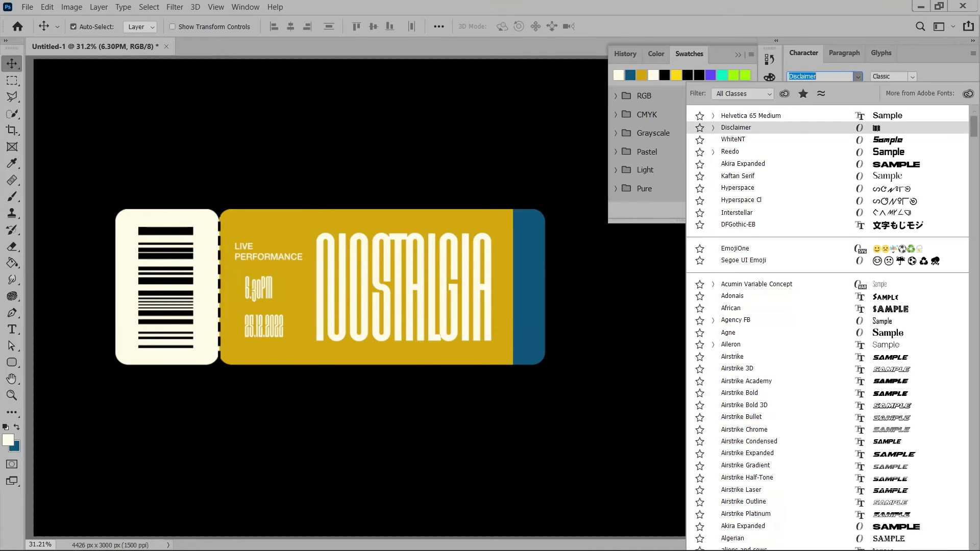
Set the time in Helvetica 65 Medium on the gold area and edit it to read 6:30PM
key("Up")
key("Return")
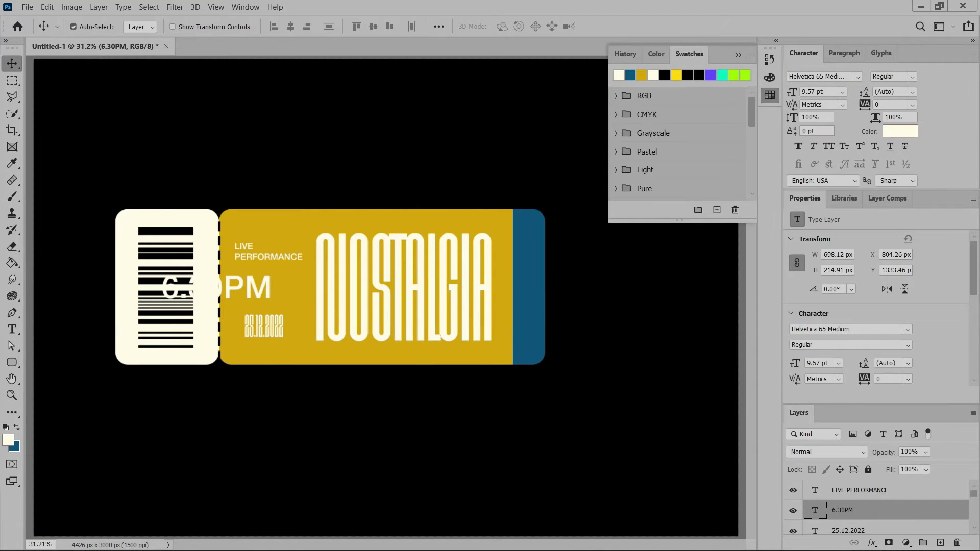
mouse_move(255, 284)
left_mouse_down()
mouse_move(327, 284)
mouse_move(266, 278)
left_mouse_up()
key("ctrl+t")
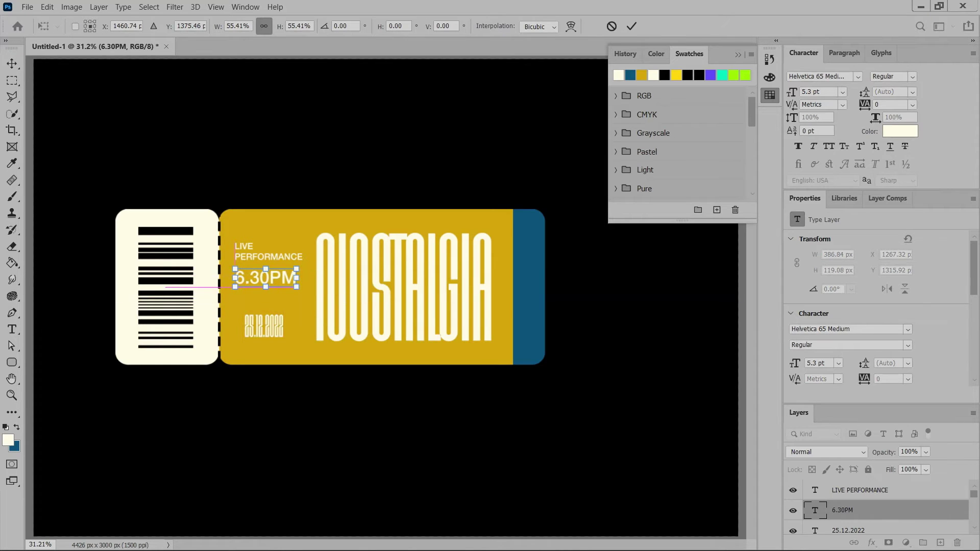
key("Return")
left_click(296, 278)
type(":")
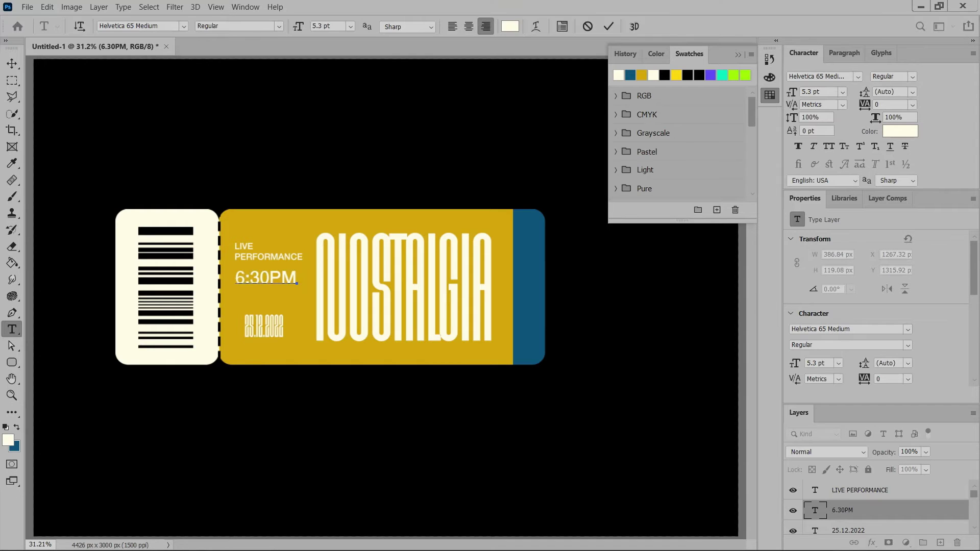
left_click(12, 63)
Set the 25.12.2022 date in Helvetica 65 Medium and shrink it to about 42%
left_click_drag(264, 326, 255, 317)
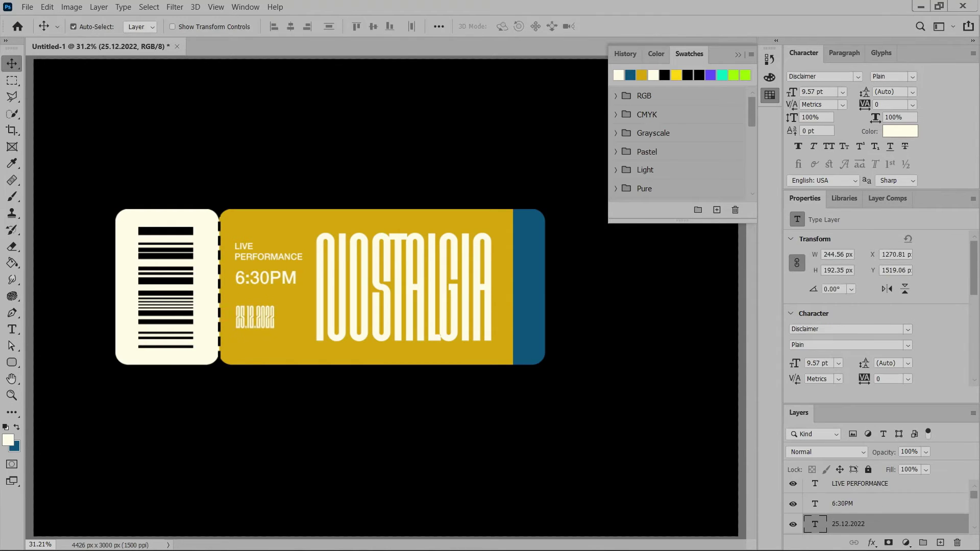
left_click(858, 76)
key("Down")
key("Up")
key("Down")
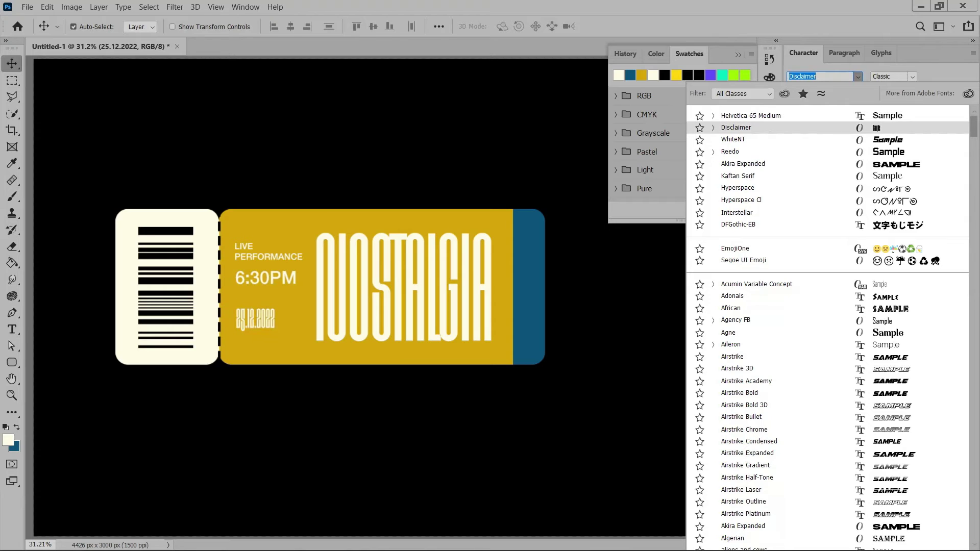
key("Up")
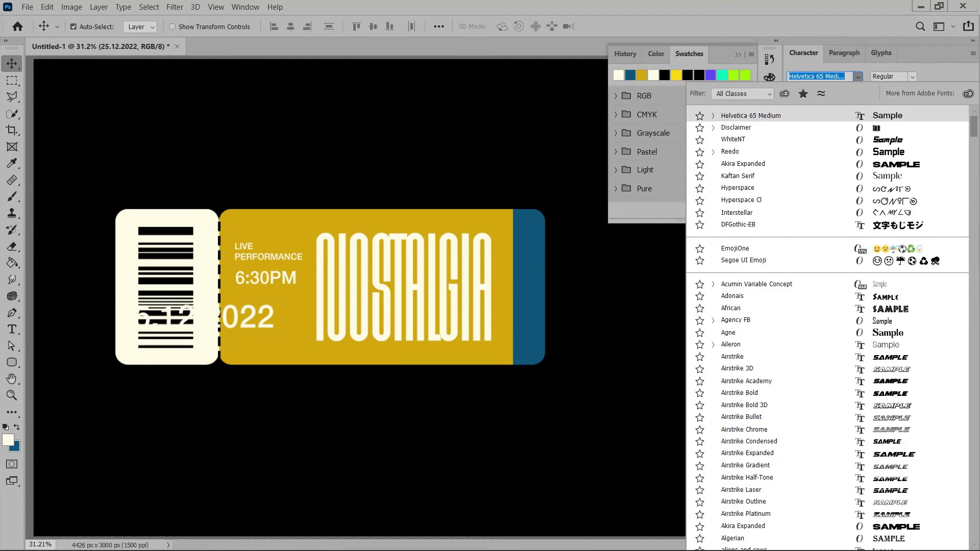
key("Return")
mouse_move(273, 299)
left_mouse_down()
mouse_move(397, 299)
mouse_move(303, 301)
left_mouse_up()
key("ctrl+t")
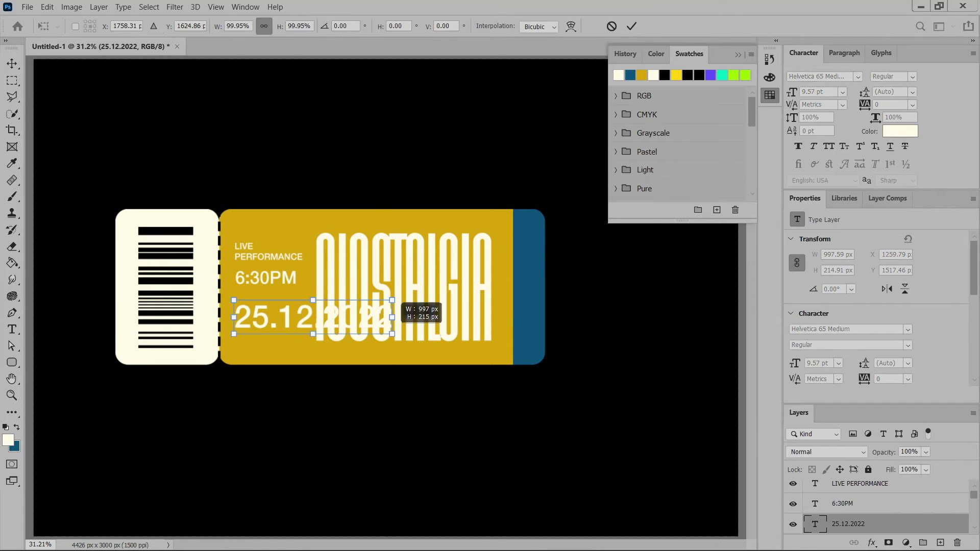
key("Return")
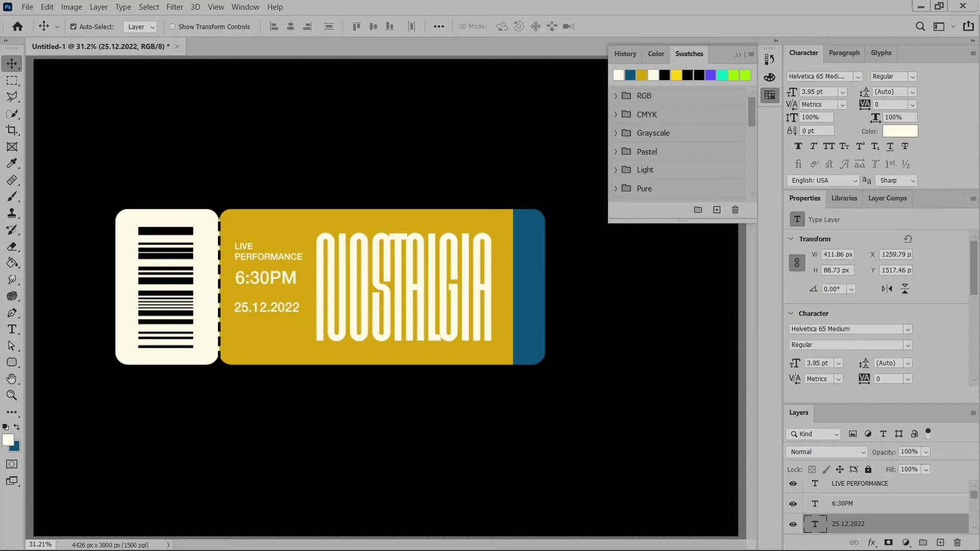
Space the date, 6:30PM and LIVE PERFORMANCE evenly down the left column
left_click_drag(265, 304, 265, 324)
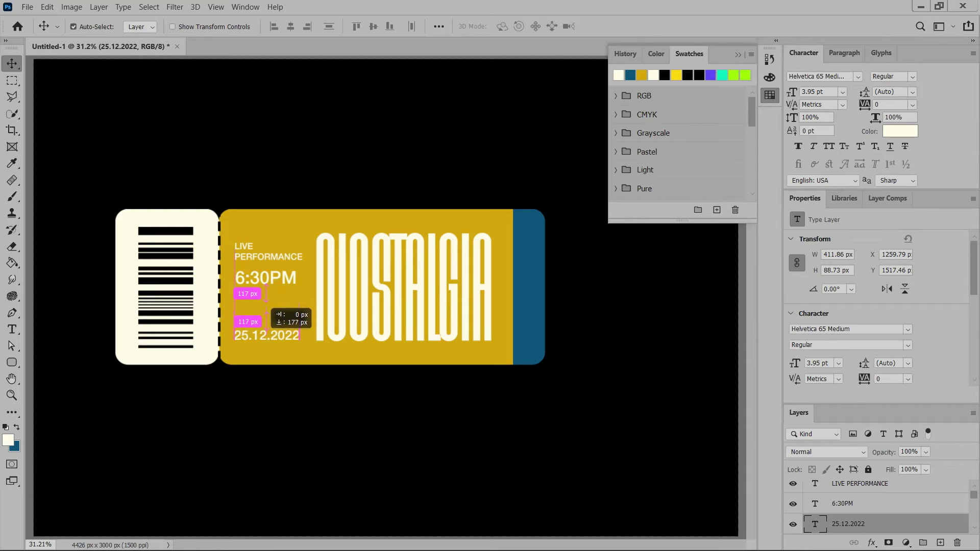
left_click_drag(265, 270, 266, 284)
left_click_drag(268, 251, 268, 243)
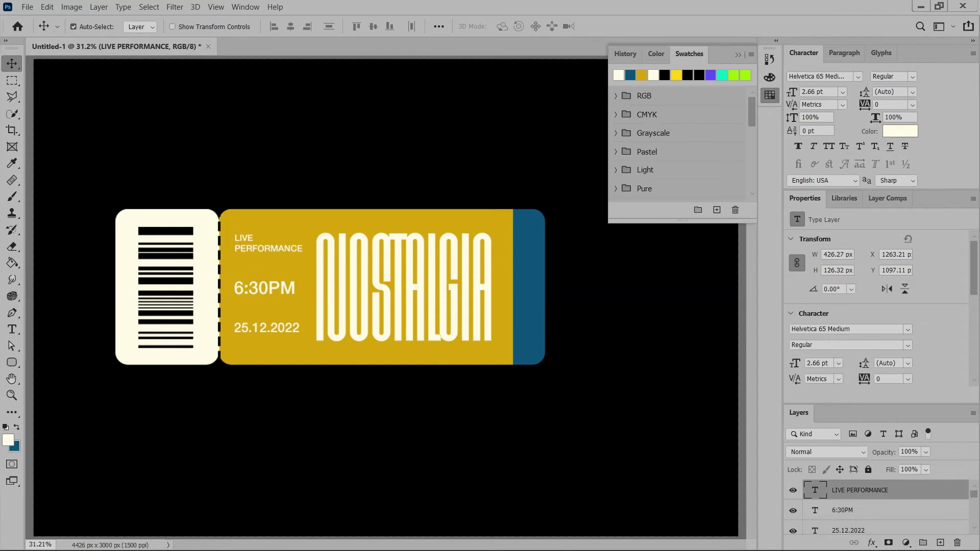
Duplicate 6:30PM just below itself and replace the copy's text with #25
left_click_drag(265, 287, 265, 309)
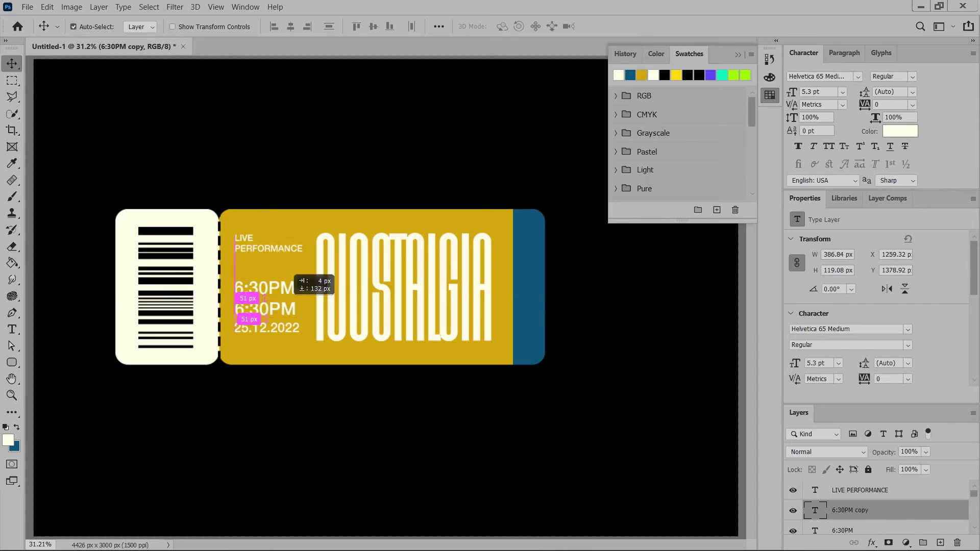
key("t")
double_click(265, 305)
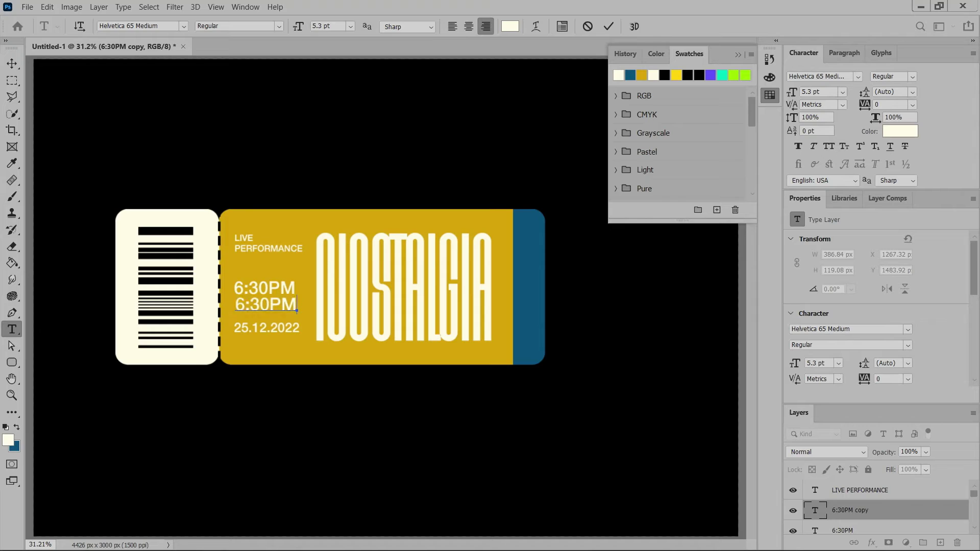
type("#25")
left_click(881, 52)
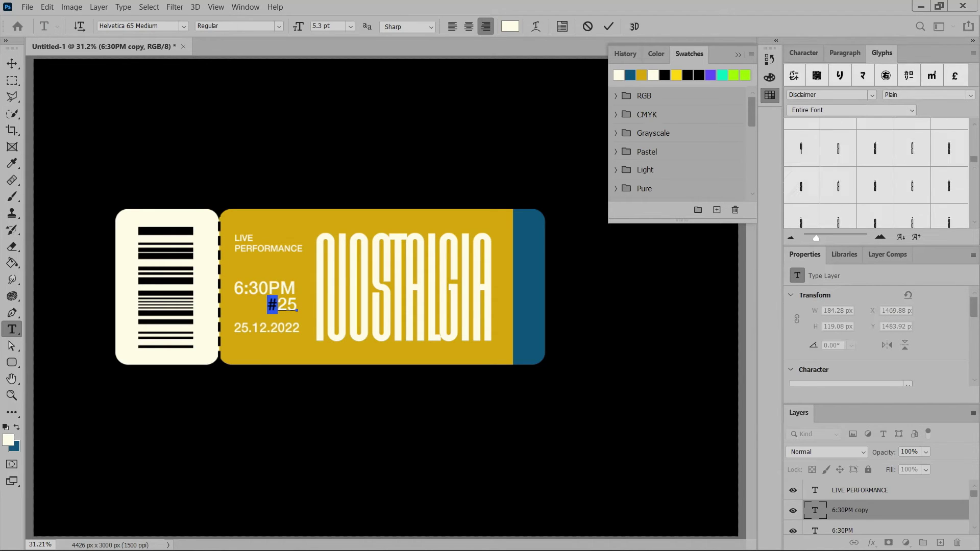
left_click(12, 63)
Switch workspace layouts and return to the Graphic and Web workspace
left_click(952, 26)
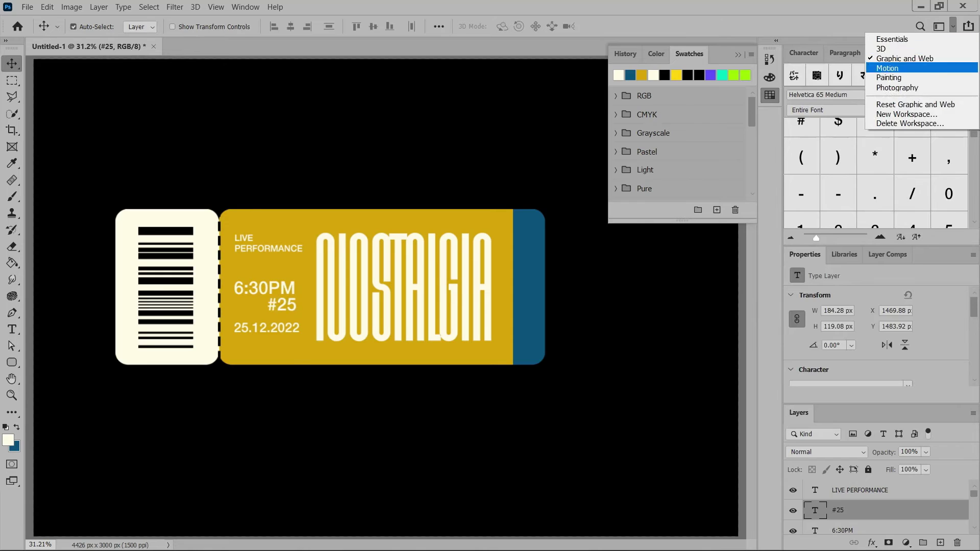
left_click(913, 65)
left_click(952, 26)
left_click(927, 54)
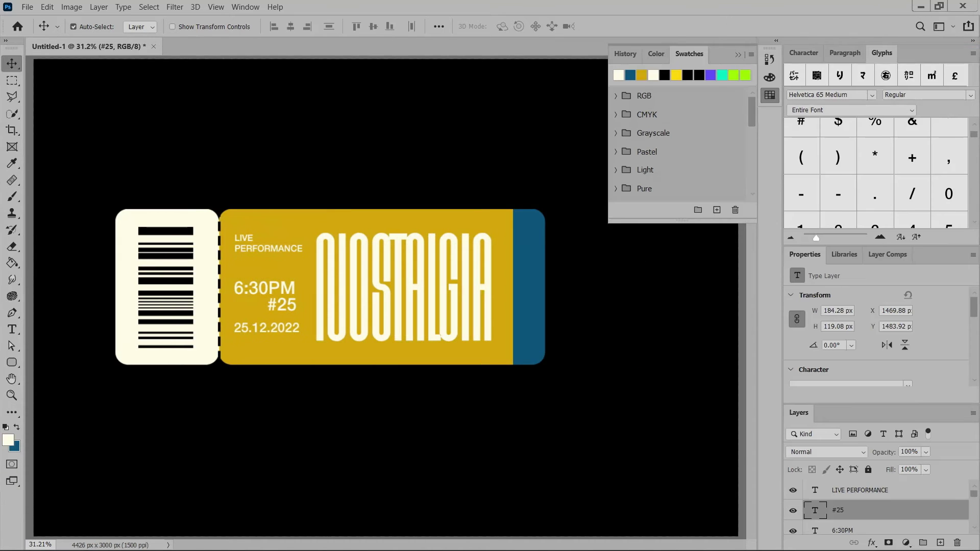
Replace the # with a £ sign from the Glyphs panel so the price reads £25
key("t")
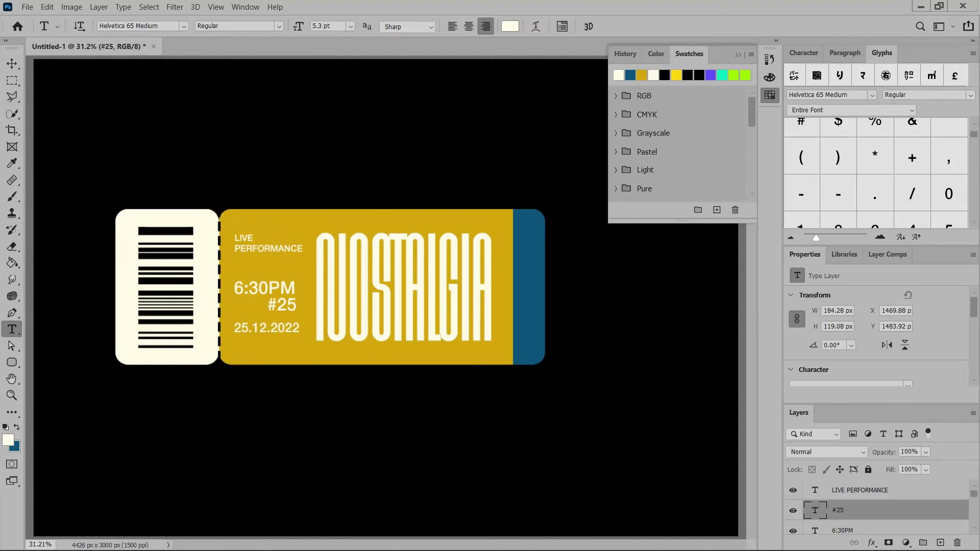
scroll(876, 173, "down", 2)
scroll(875, 173, "up", 2)
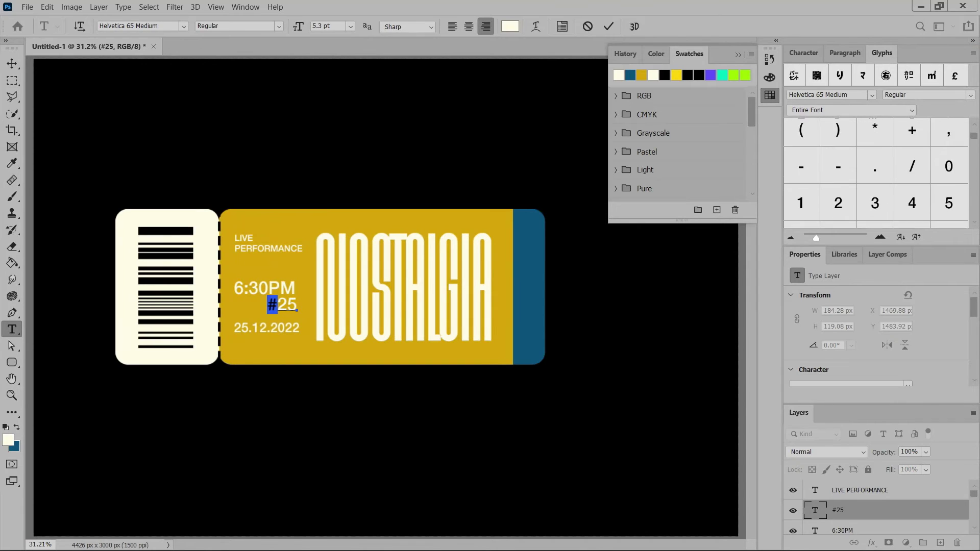
scroll(875, 173, "up", 1)
scroll(876, 173, "down", 3)
scroll(876, 173, "down", 3)
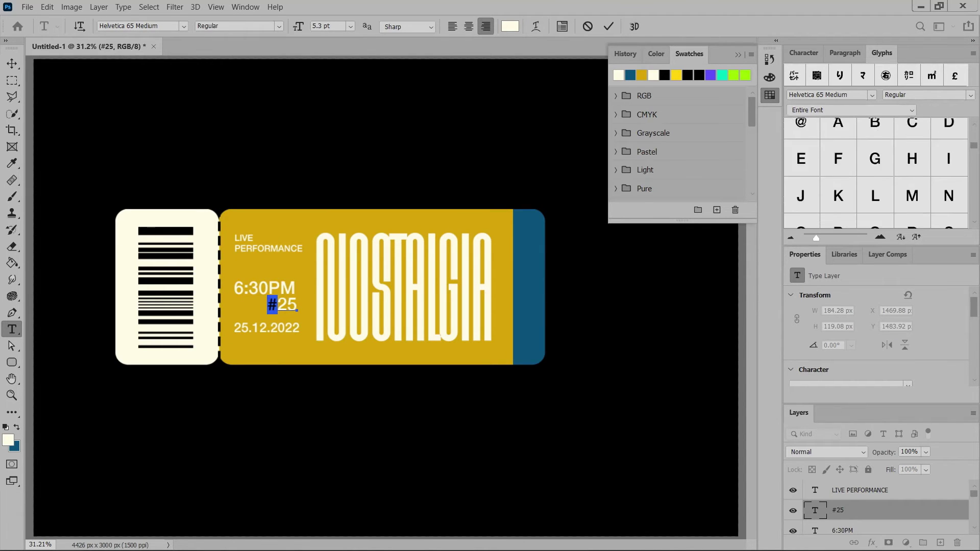
scroll(876, 173, "down", 5)
scroll(876, 173, "down", 4)
scroll(876, 173, "up", 1)
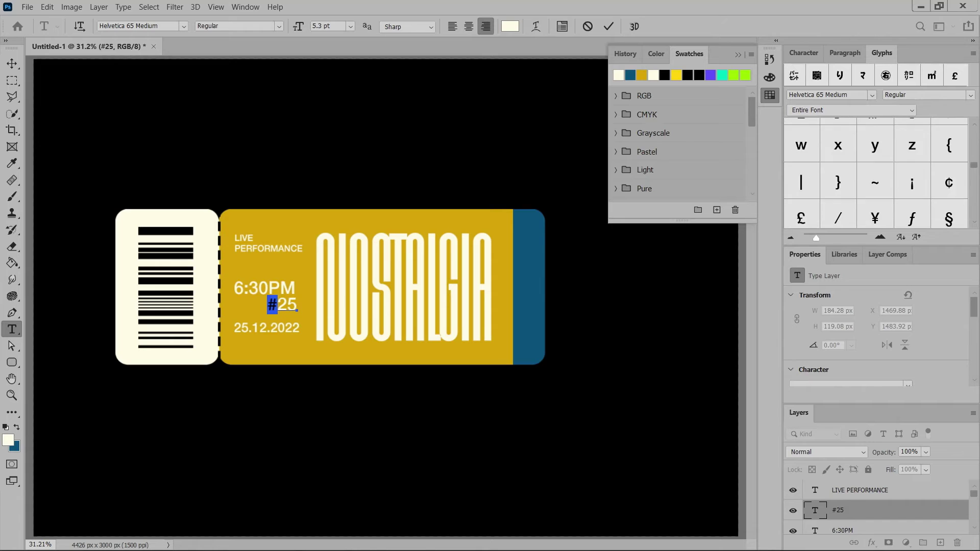
scroll(876, 173, "down", 2)
scroll(876, 173, "down", 2)
scroll(876, 173, "down", 3)
scroll(876, 173, "down", 3)
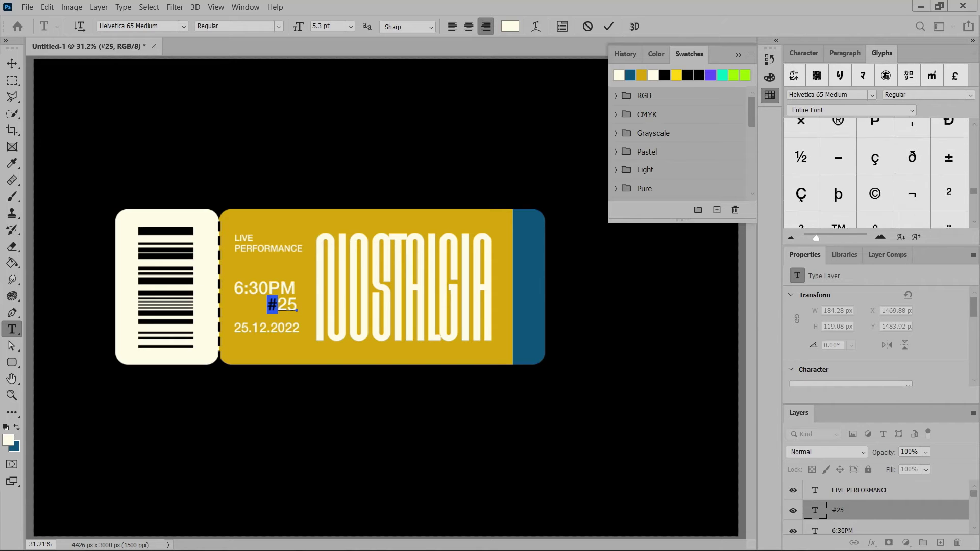
scroll(875, 173, "down", 3)
scroll(876, 173, "down", 3)
scroll(876, 173, "up", 3)
scroll(876, 173, "up", 3)
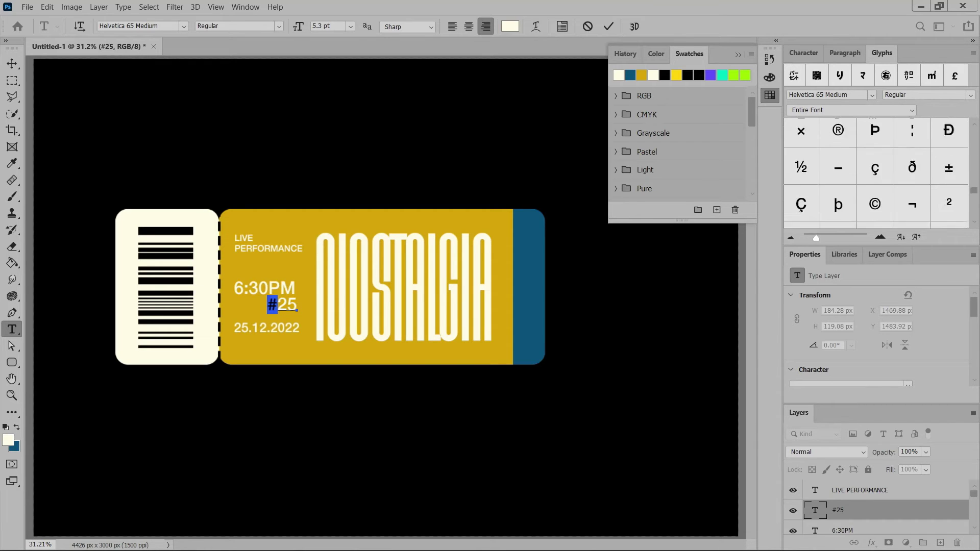
scroll(876, 173, "up", 3)
scroll(875, 173, "up", 3)
scroll(876, 173, "up", 3)
scroll(876, 173, "up", 2)
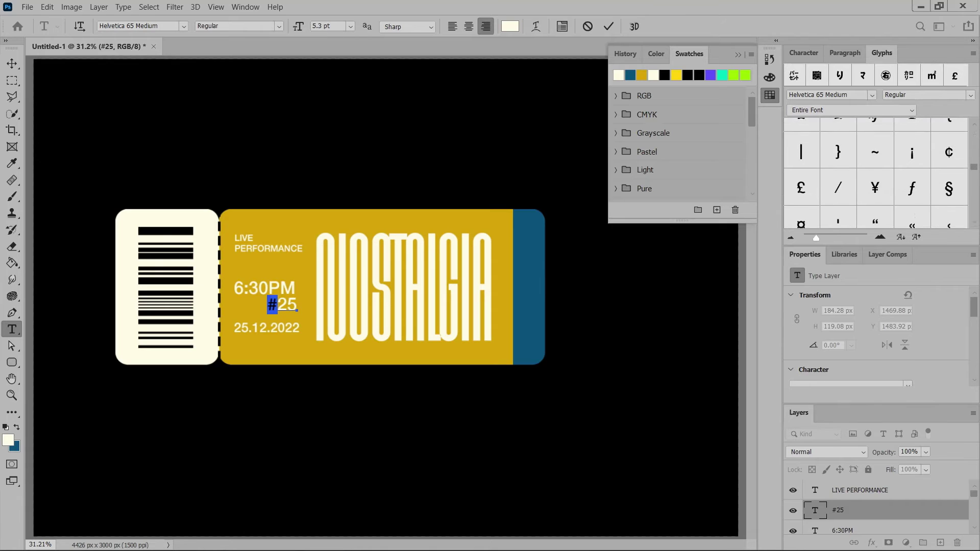
double_click(801, 177)
left_click(11, 63)
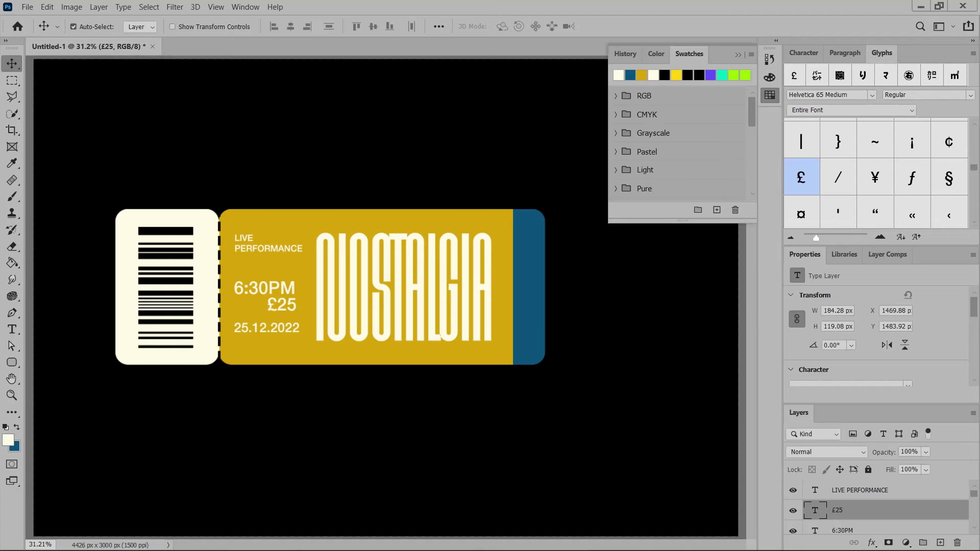
Move the £25 price onto the blue strip at the ticket's right end
left_click_drag(286, 305, 535, 285)
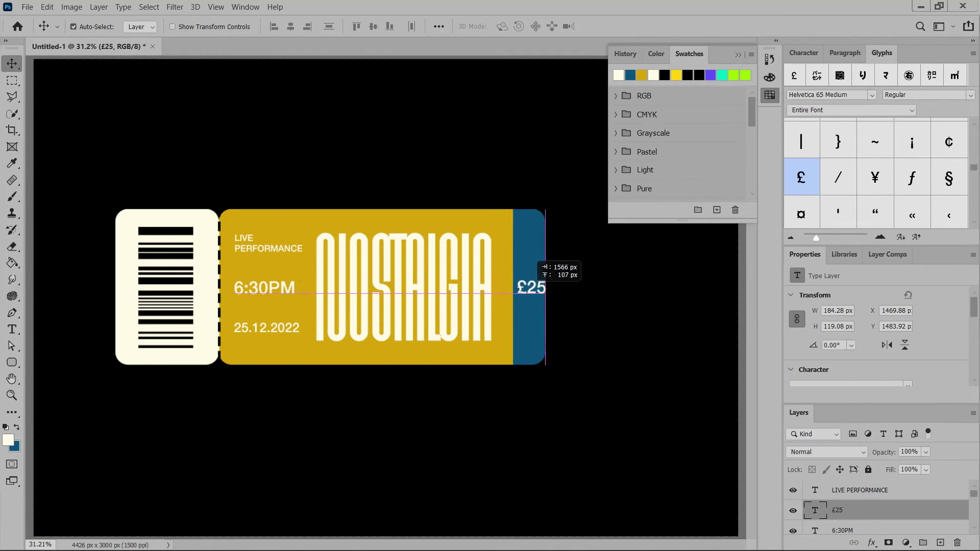
key("ctrl+t")
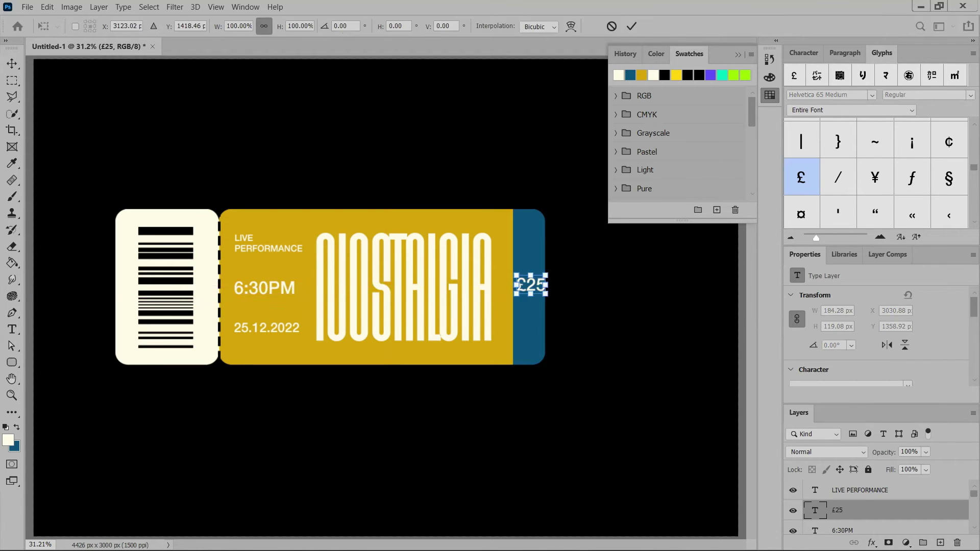
left_click_drag(557, 285, 536, 307)
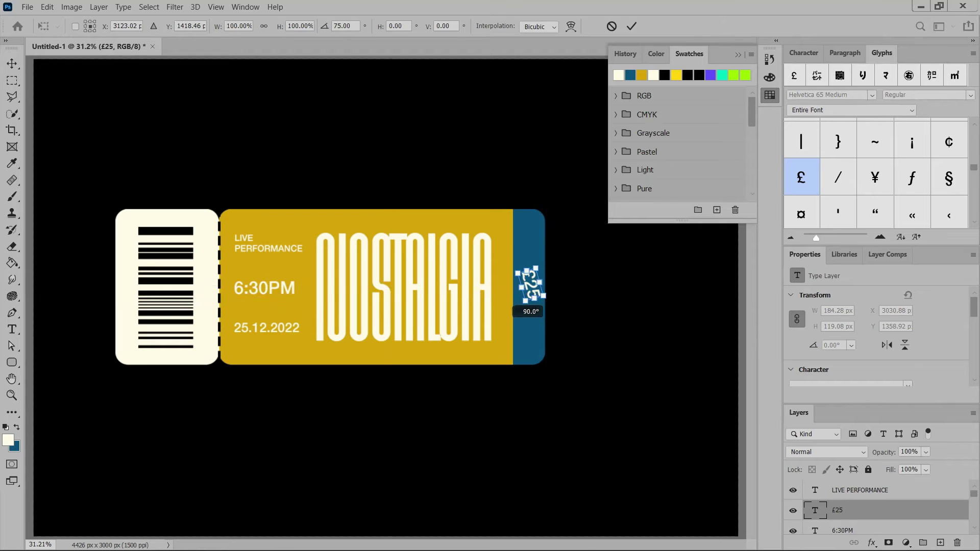
key("Return")
key("ctrl+z")
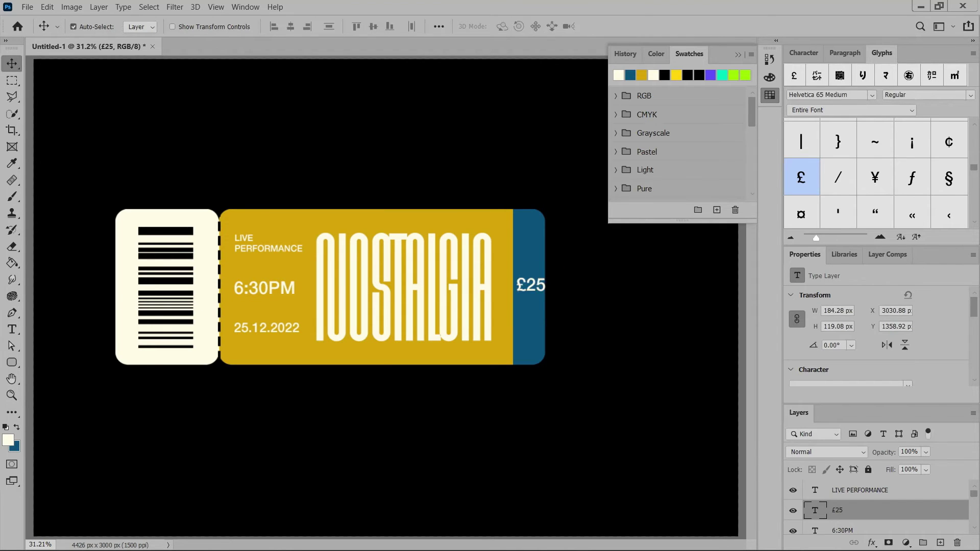
Rotate £25 90° clockwise to read vertically and nudge it into place on the strip
key("ctrl+t")
right_click(533, 284)
left_click(587, 481)
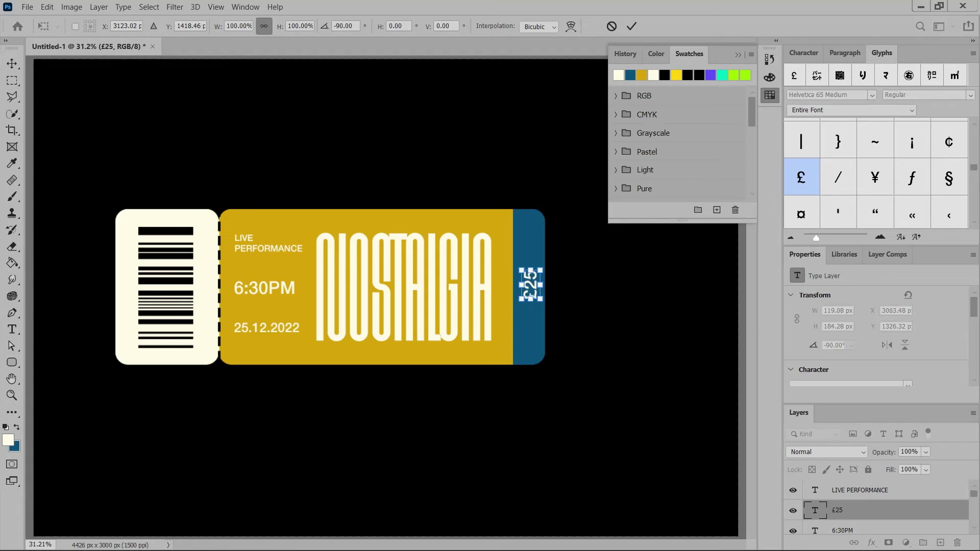
right_click(529, 287)
left_click(566, 469)
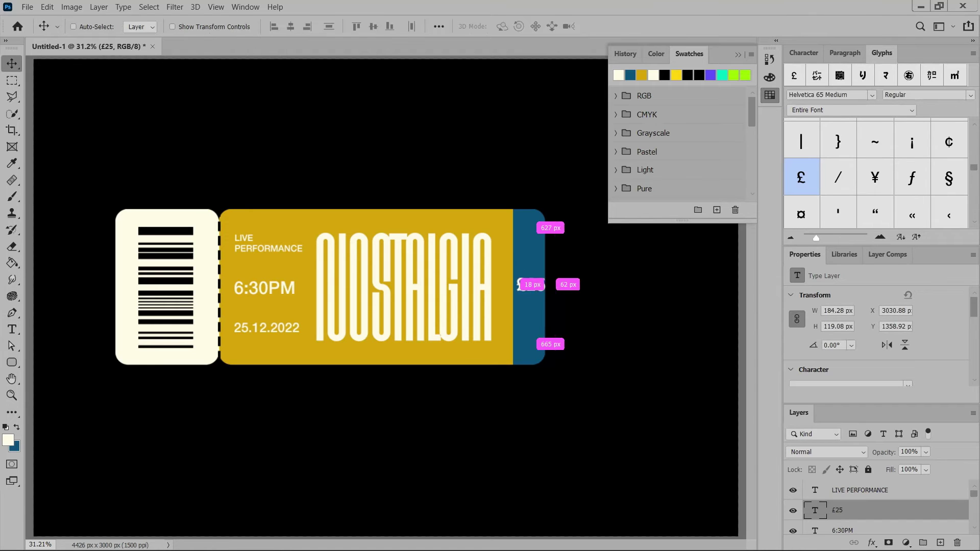
right_click(536, 288)
left_click(566, 470)
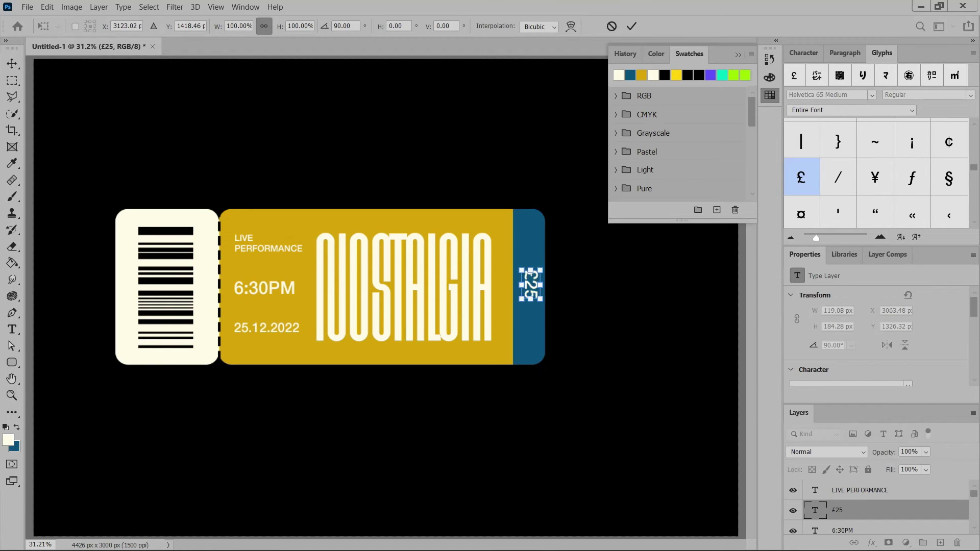
key("Return")
left_click_drag(531, 284, 527, 283)
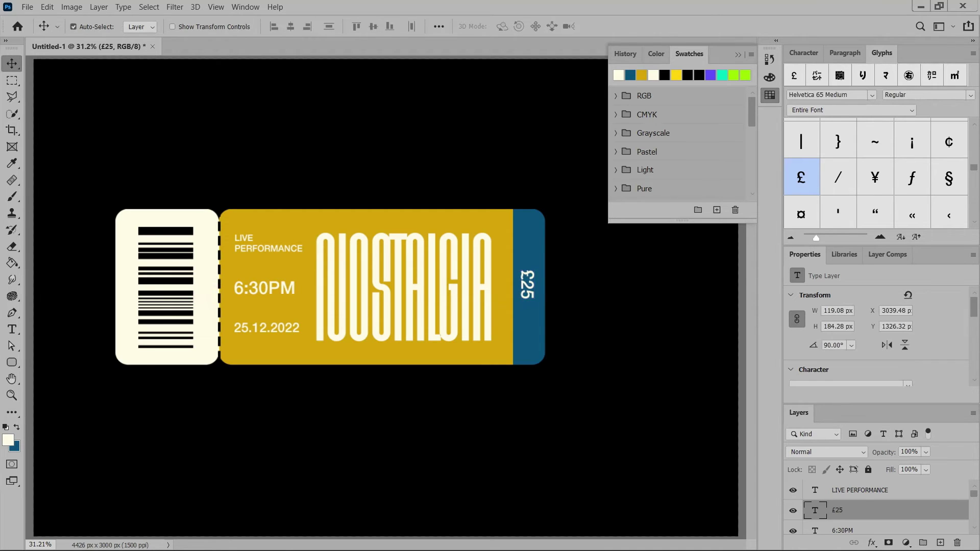
key("alt+bracketleft")
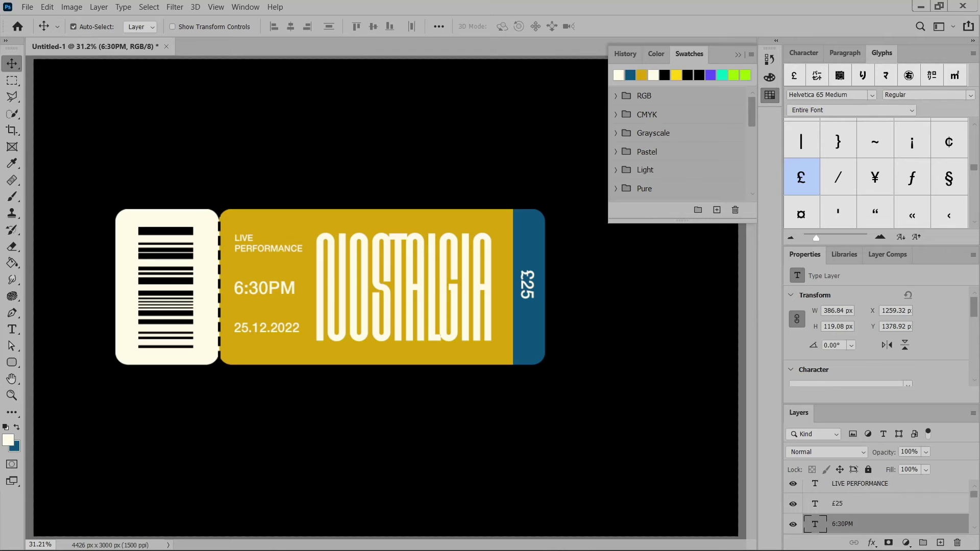
Vertically centre the £25 price against Layer 3, the blue end strip
left_click(803, 53)
left_click(953, 27)
left_click(891, 65)
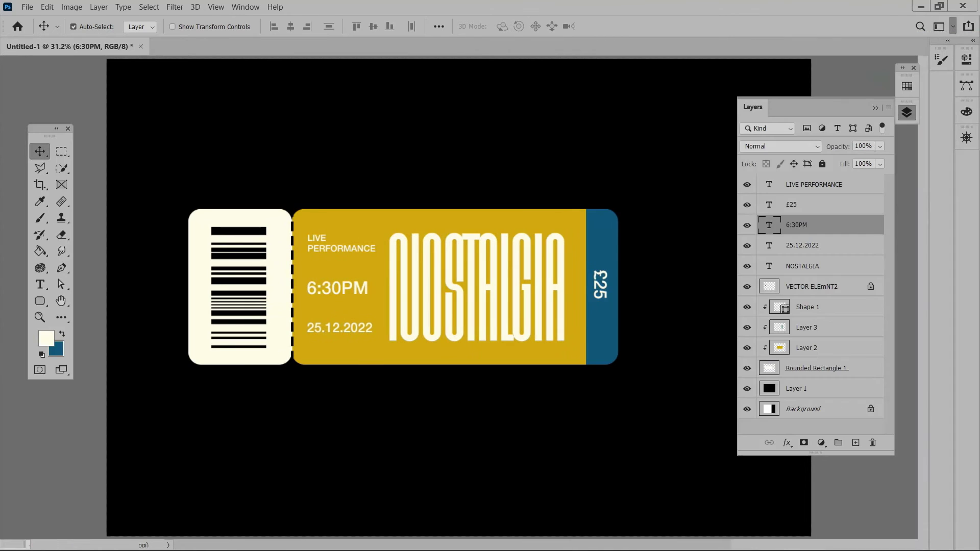
key("alt+bracketright")
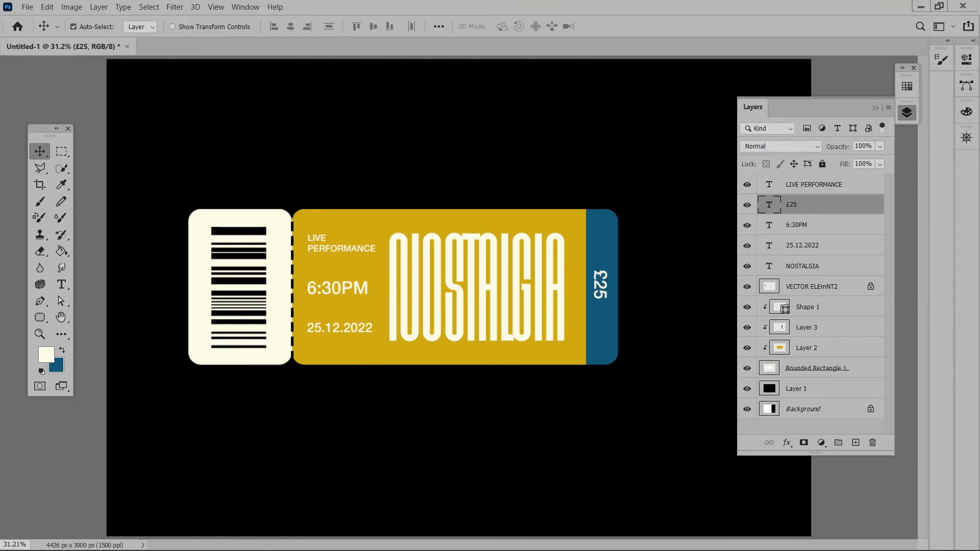
left_click(806, 327, "ctrl")
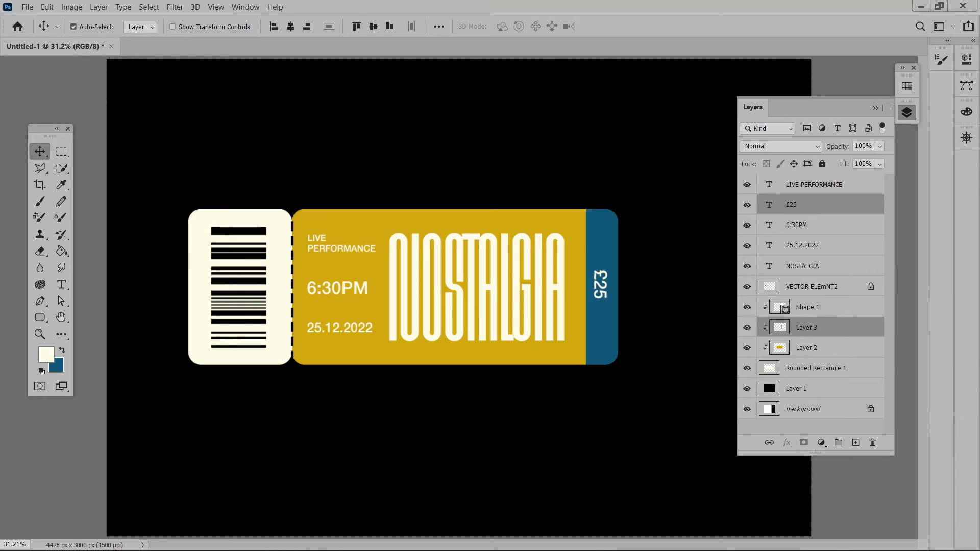
left_click(373, 26)
Add a new Layer 4 clipped to Layer 2 and ready a lavender brush at size 1100
key("alt+bracketleft")
left_click(855, 443)
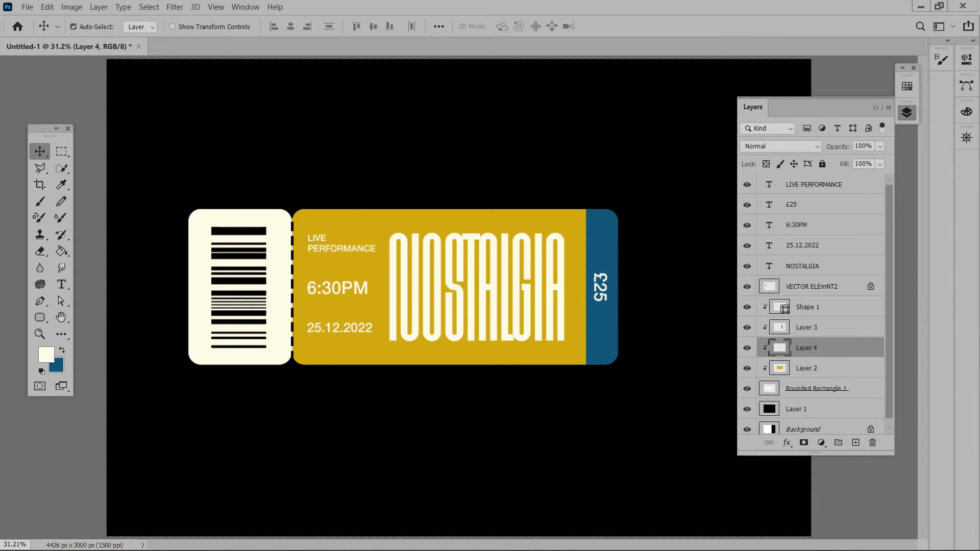
left_click(907, 86)
left_click(871, 364)
left_click(875, 82)
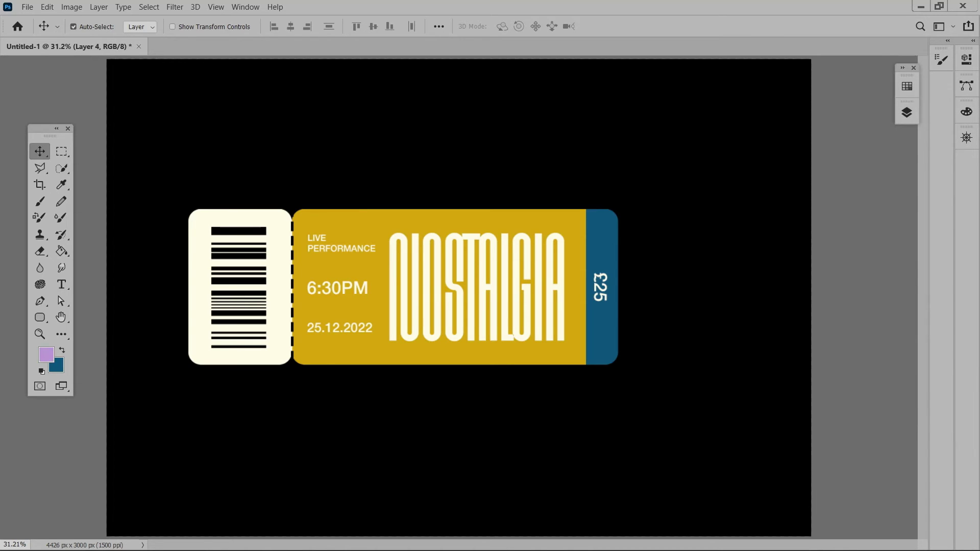
left_click(907, 112)
key("b")
right_click(437, 252)
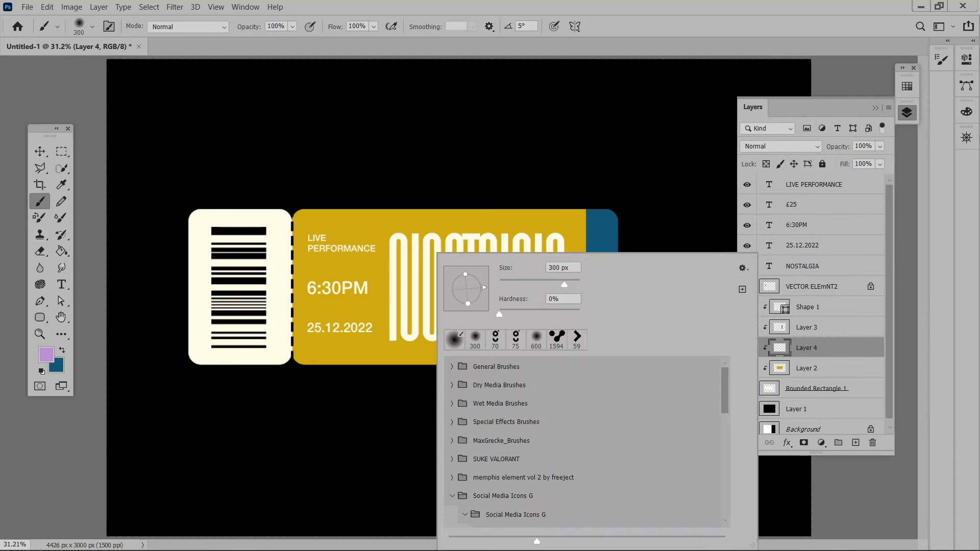
left_click(452, 496)
right_click(355, 252)
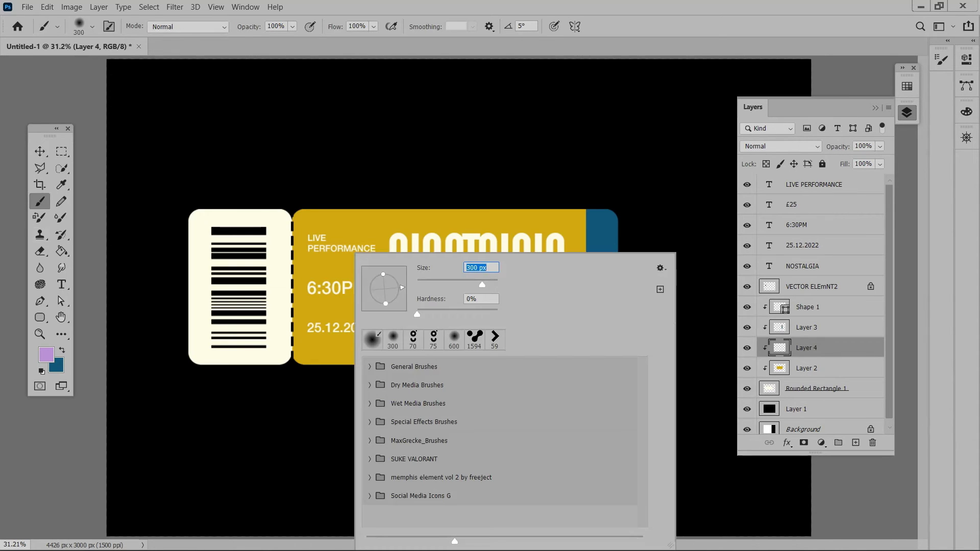
key("Escape")
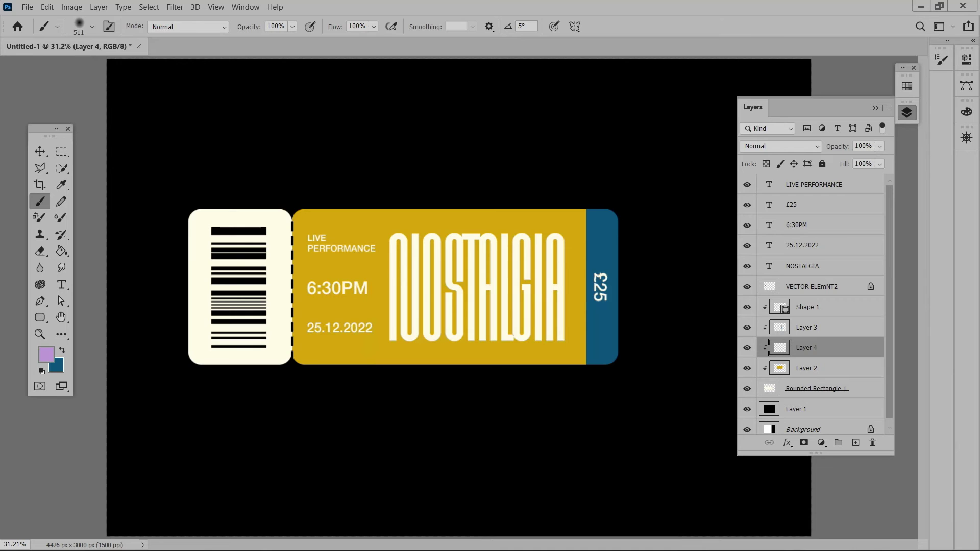
key("bracketright")
key("bracketright")
key("bracketright")
Try lavender strokes over the stub and the ticket's bottom edge, undoing most of them
left_click_drag(240, 210, 388, 418)
key("ctrl+z")
left_click_drag(317, 296, 368, 418)
key("ctrl+z")
left_click_drag(262, 175, 306, 433)
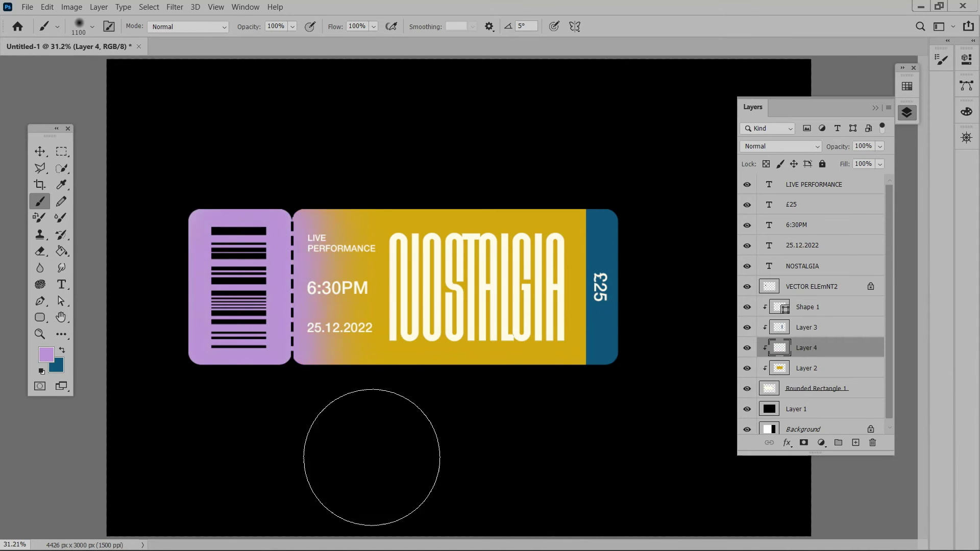
left_click(966, 137)
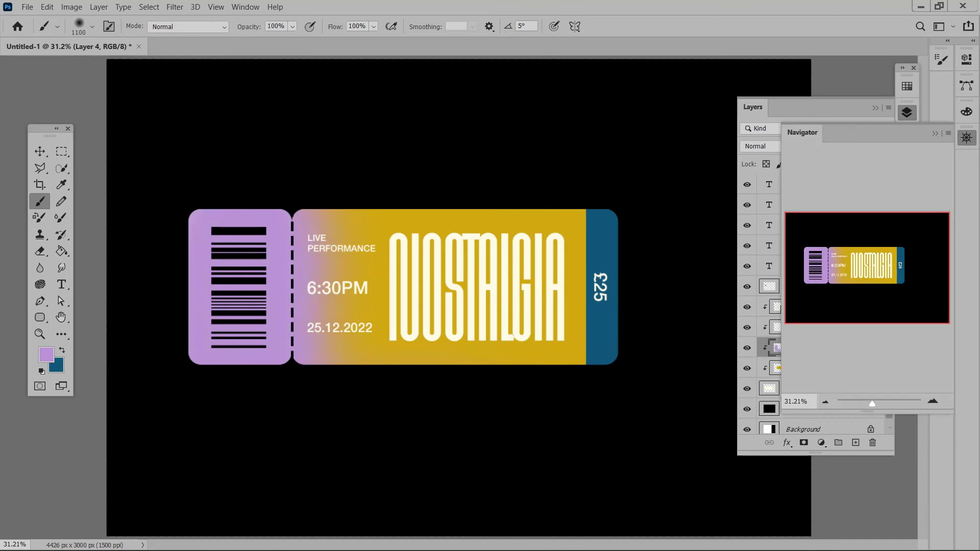
key("ctrl+z")
left_click_drag(328, 306, 317, 357)
key("ctrl+z")
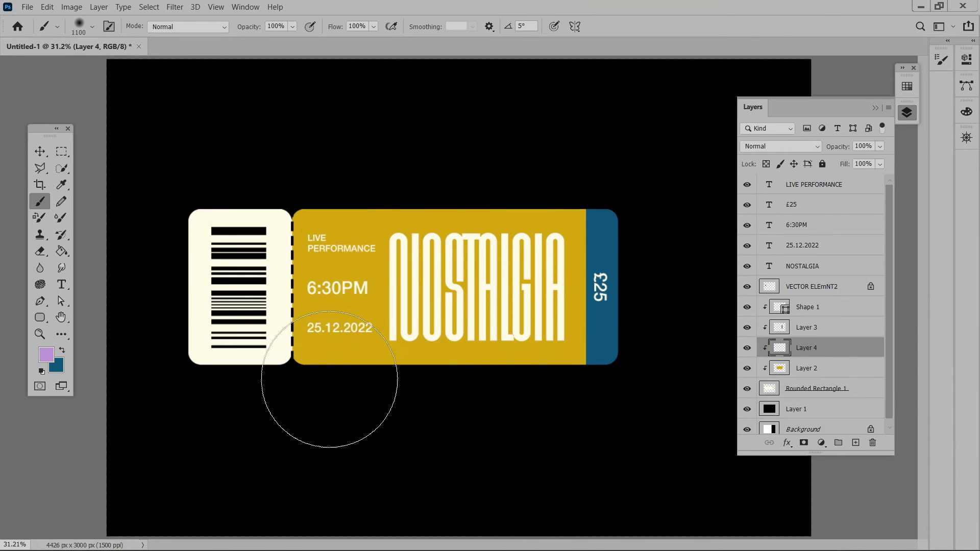
left_click_drag(608, 424, 316, 404)
key("ctrl+z")
left_click_drag(686, 388, 305, 468)
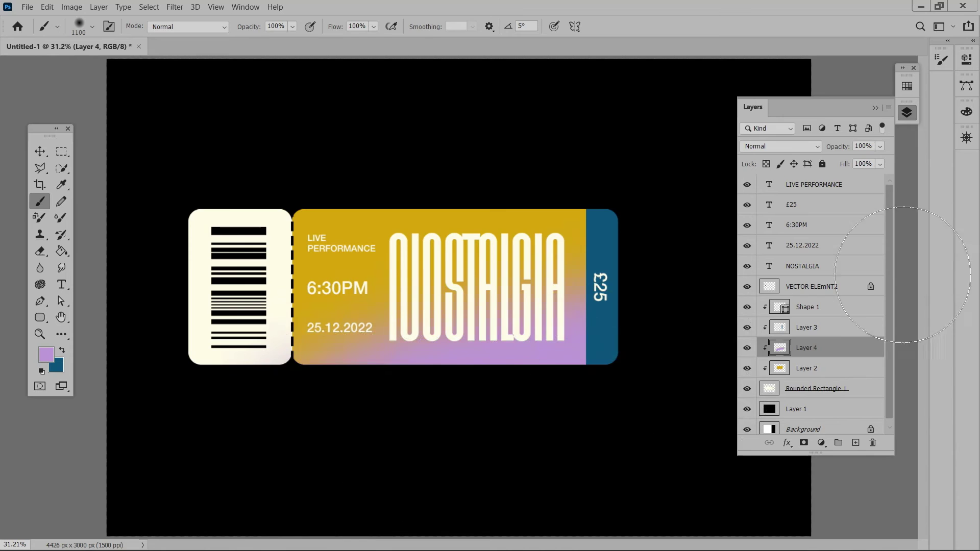
left_click(967, 137)
key("ctrl+z")
key("ctrl+shift+z")
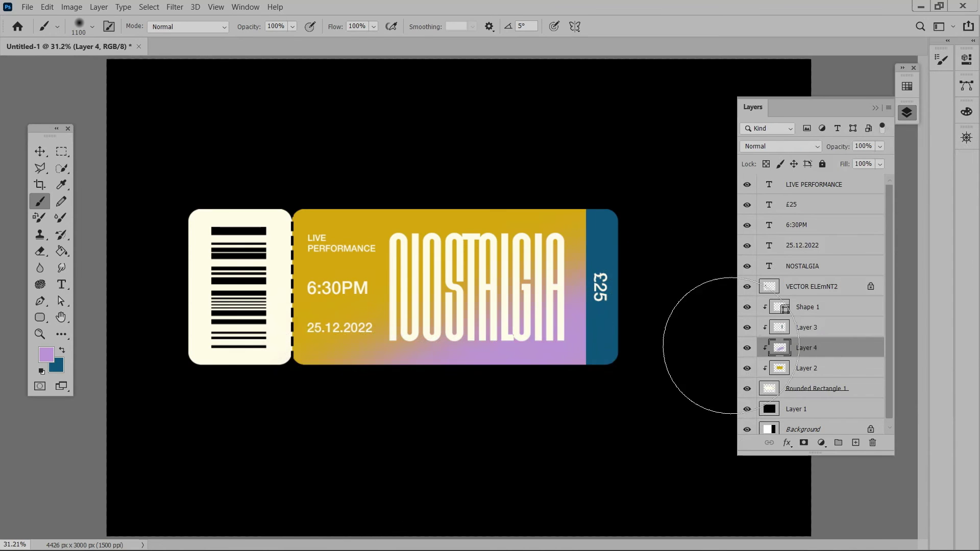
key("ctrl+z")
left_click_drag(589, 346, 345, 450)
key("ctrl+z")
left_click_drag(652, 262, 267, 457)
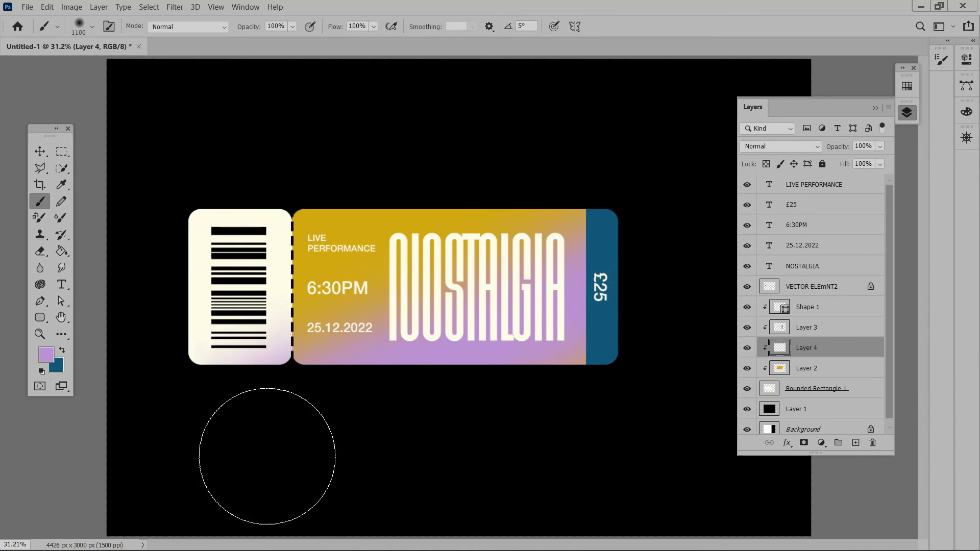
key("ctrl+z")
left_click_drag(657, 318, 350, 459)
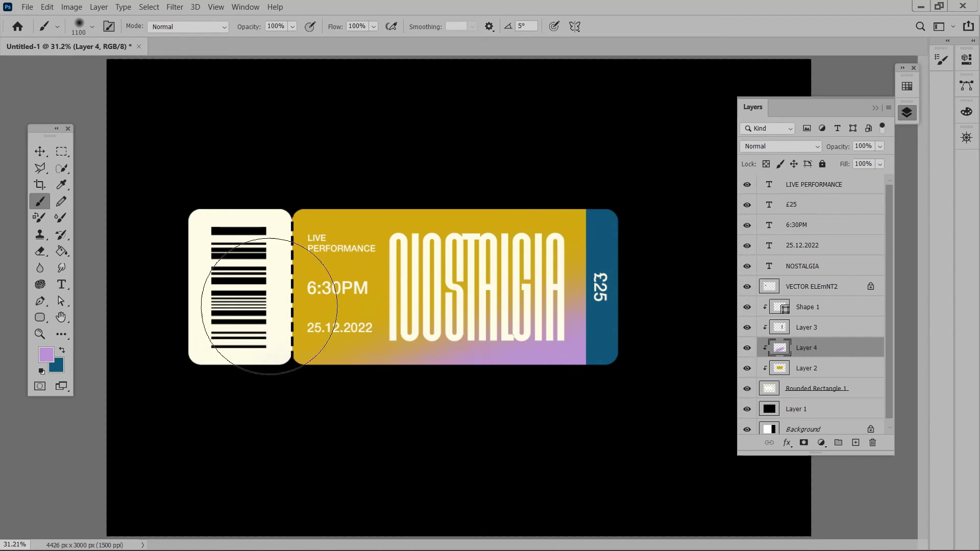
Delete the lavender Layer 4, discarding the trial glow
key("v")
left_click(873, 443)
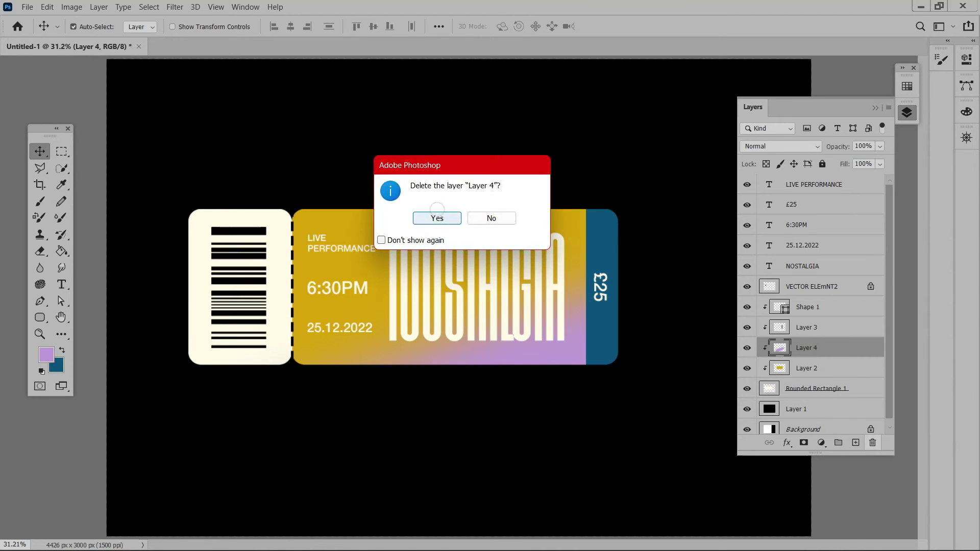
key("Return")
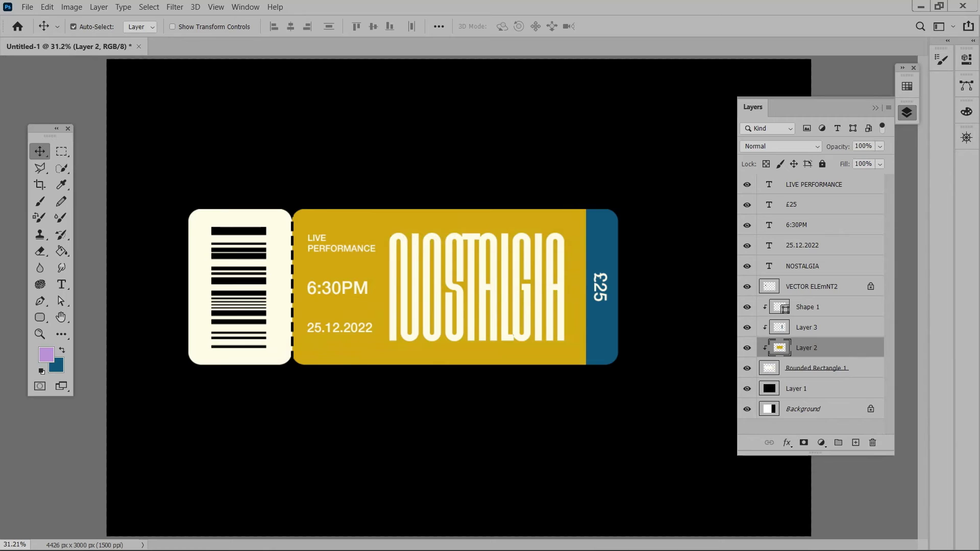
Duplicate the NOSTALGIA title layer
left_click(803, 245)
left_click(802, 266)
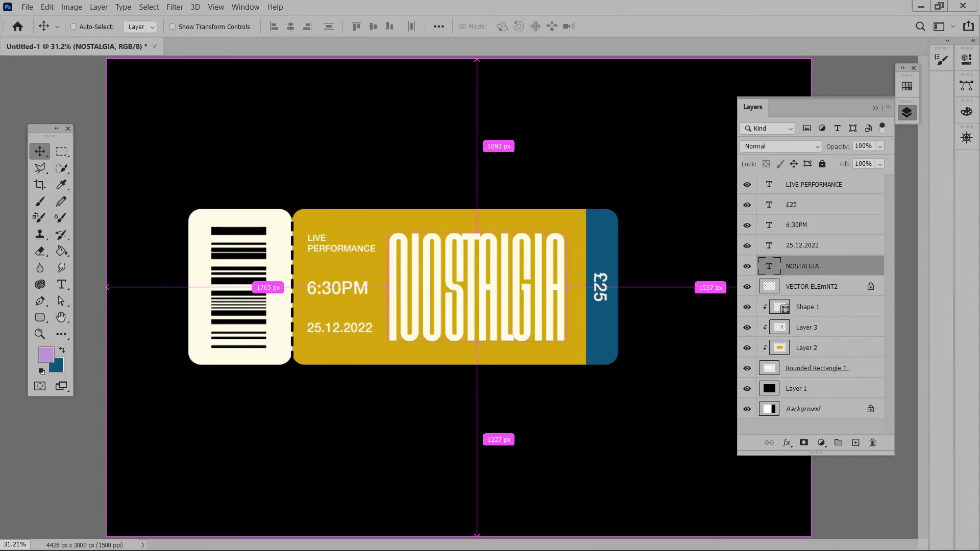
key("ctrl+j")
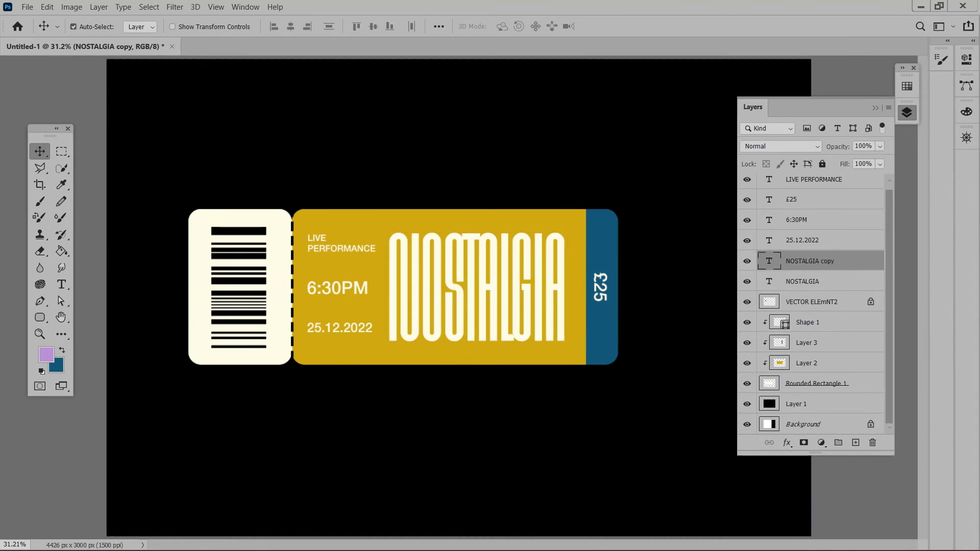
Give the title copy a cream Stroke effect and 0% Fill Opacity
left_click(787, 442)
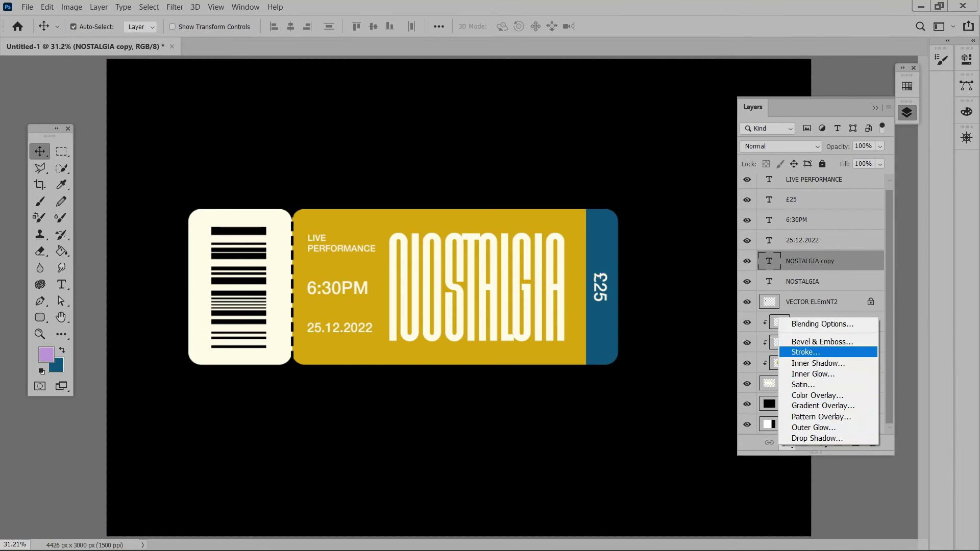
left_click(809, 352)
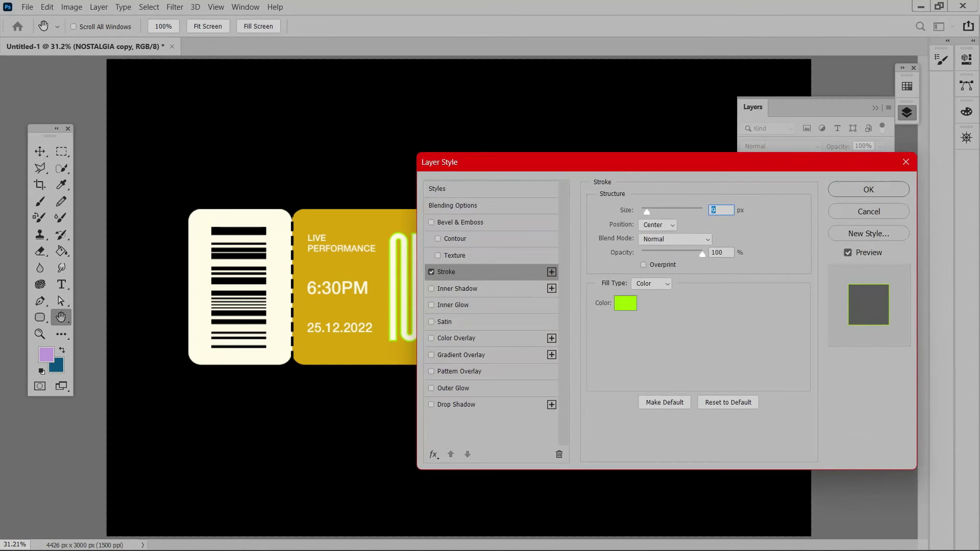
left_click(626, 303)
left_click(199, 286)
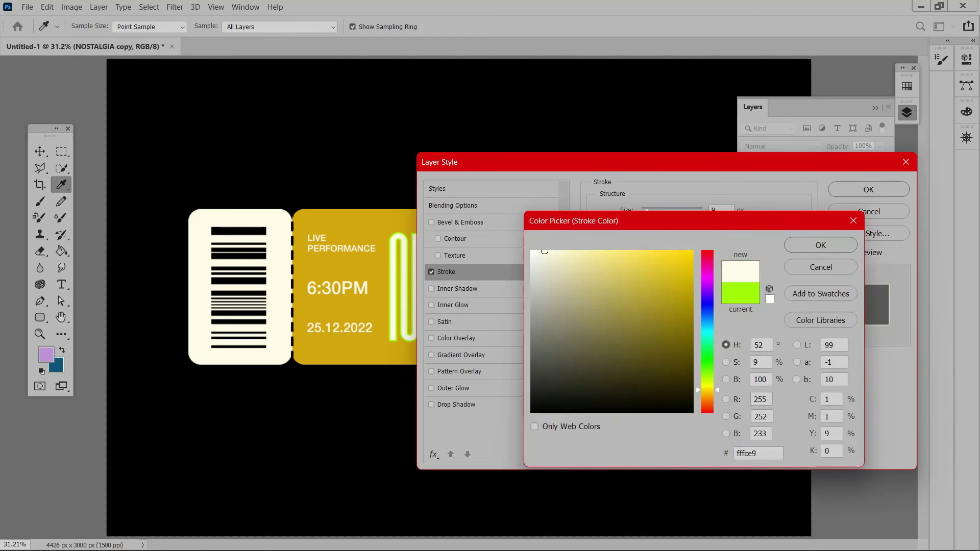
left_click(818, 213)
left_click(453, 205)
type("0")
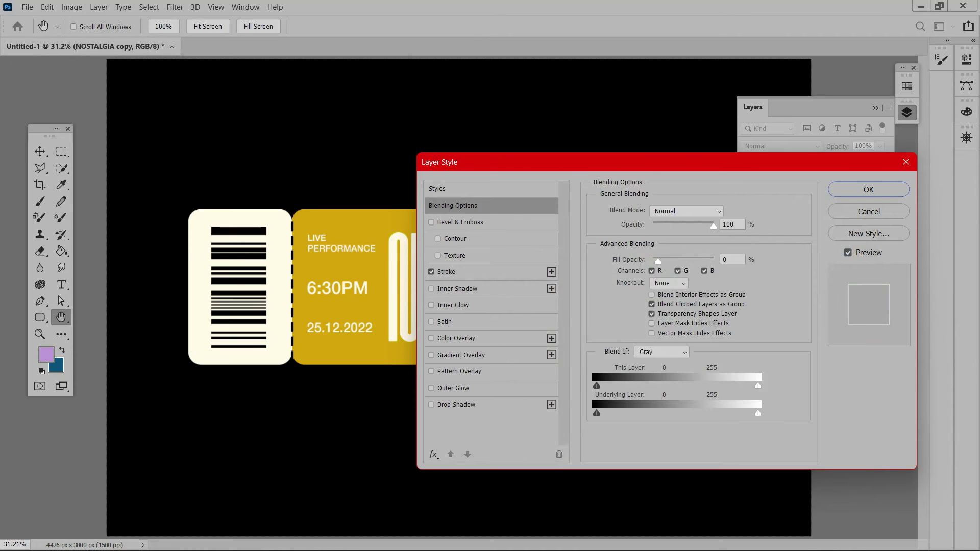
key("Return")
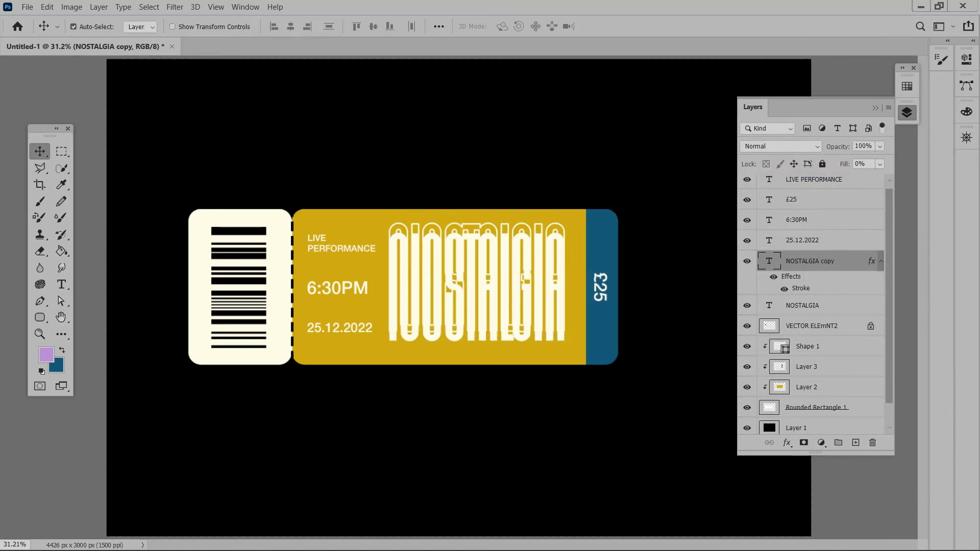
Move the outlined NOSTALGIA copy down-left and scale it proportionally to 187.27%
left_click_drag(561, 204, 472, 289)
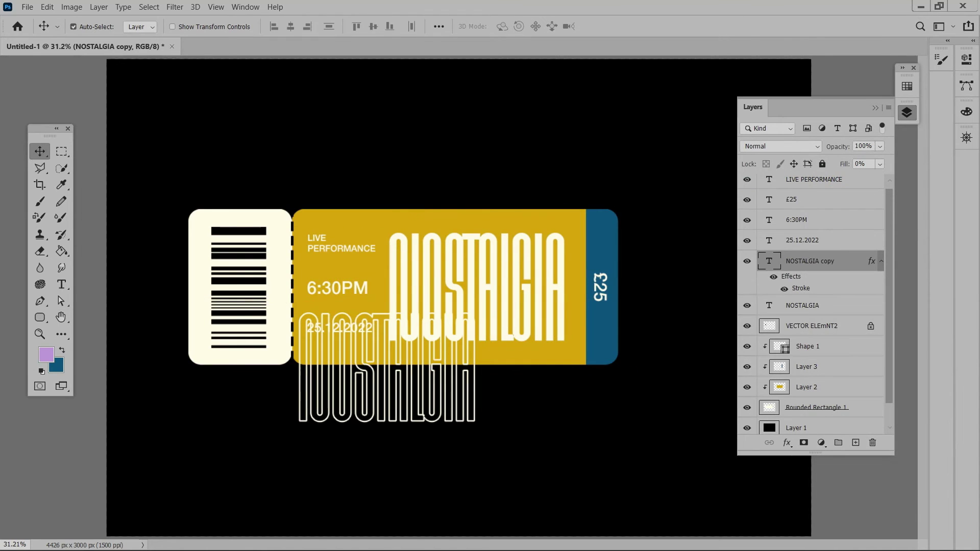
key("ctrl+t")
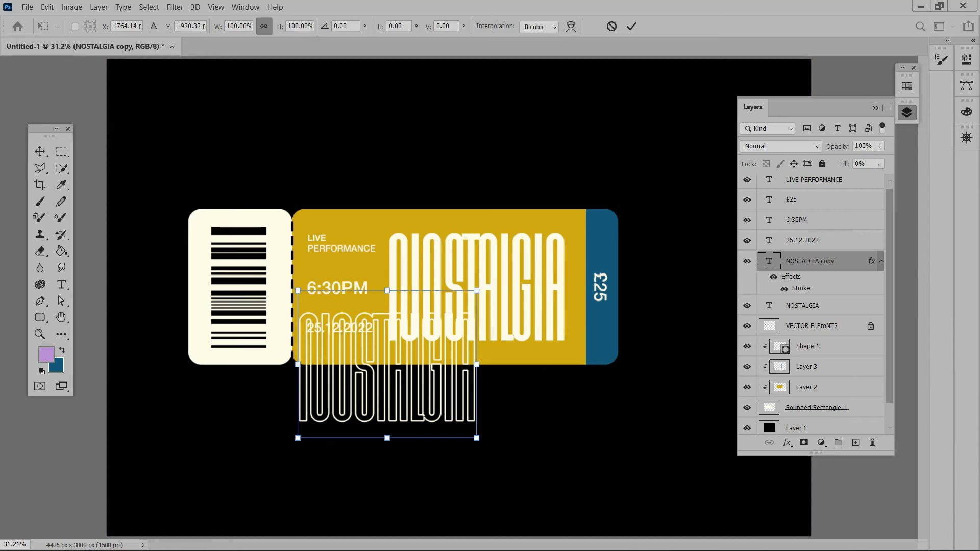
left_click_drag(511, 429, 511, 357)
key("ctrl+z")
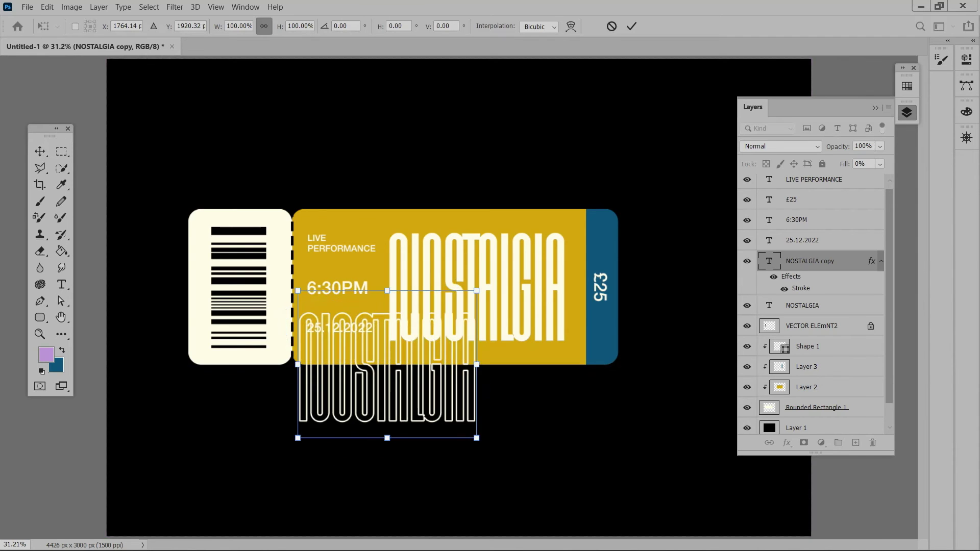
left_click_drag(476, 438, 634, 536)
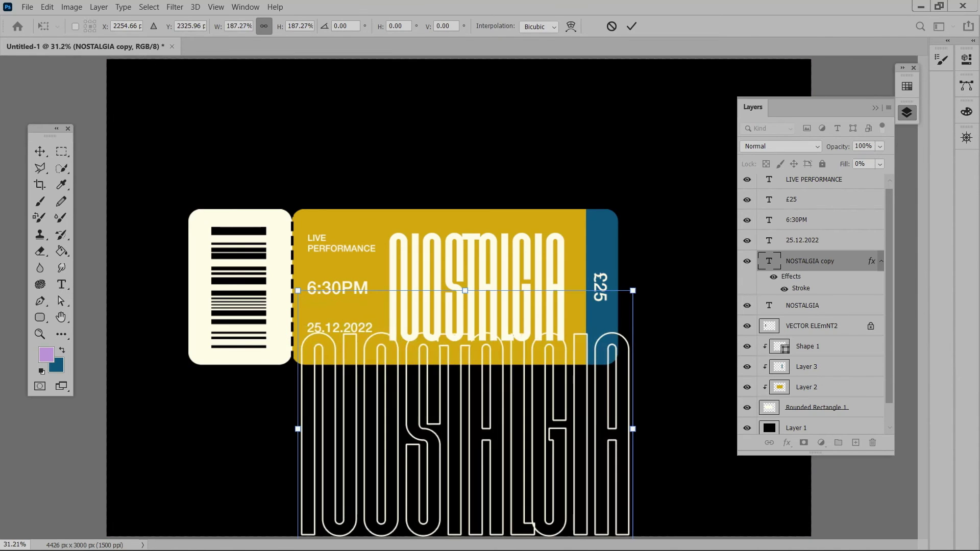
mouse_move(491, 418)
left_mouse_down()
mouse_move(484, 354)
mouse_move(484, 431)
left_mouse_up()
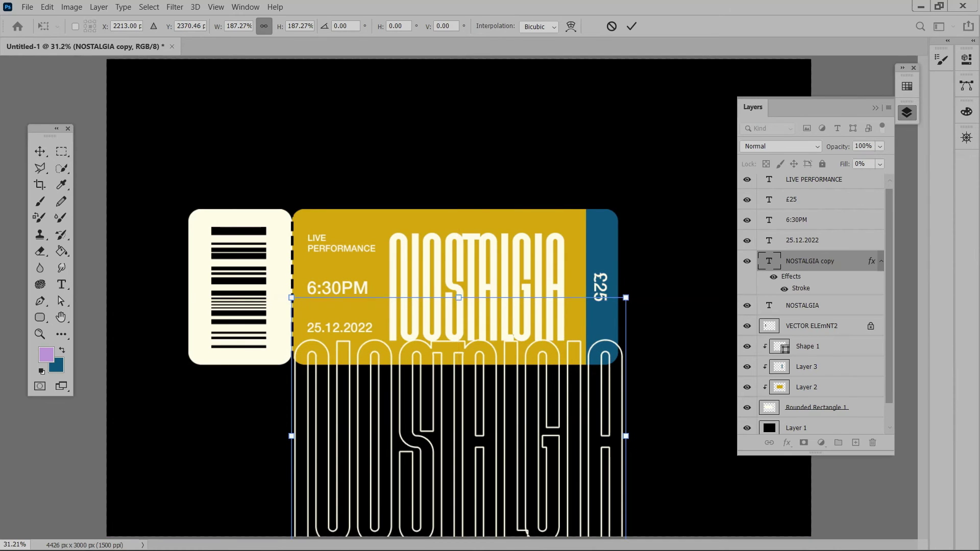
left_click_drag(484, 431, 484, 436)
Warp the outlined copy with the Wave style, after trying Twist and Rise
left_click(571, 26)
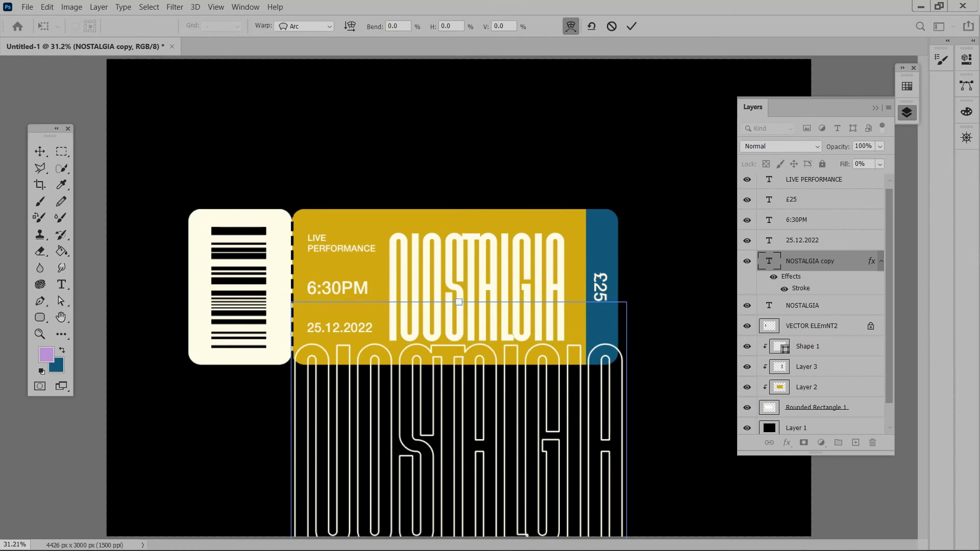
left_click(304, 26)
left_click(296, 159)
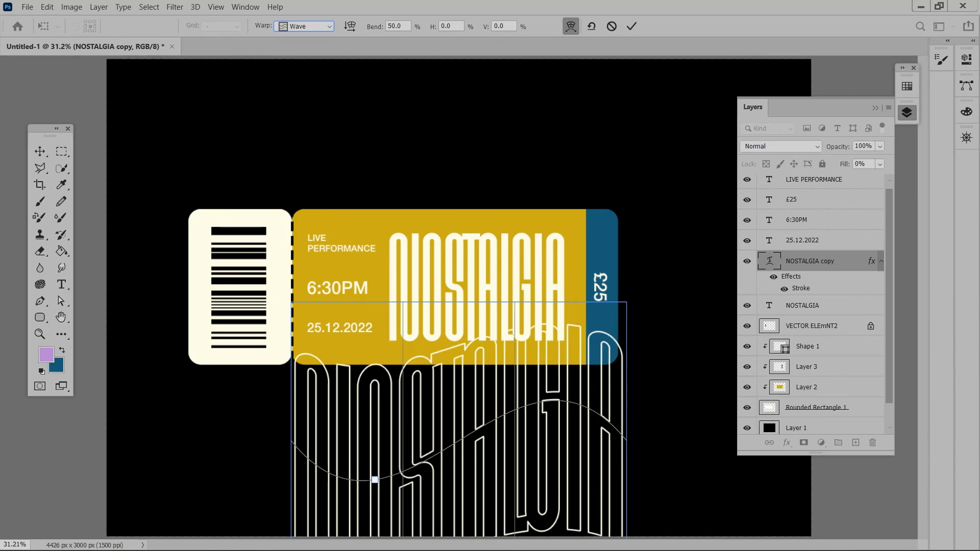
left_click(304, 26)
left_click(296, 231)
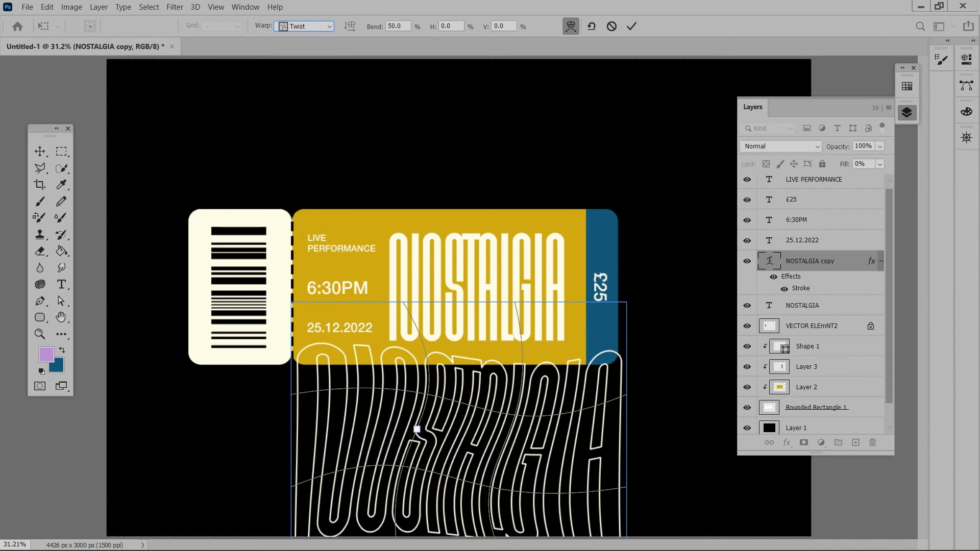
left_click(304, 26)
left_click(300, 180)
left_click(304, 26)
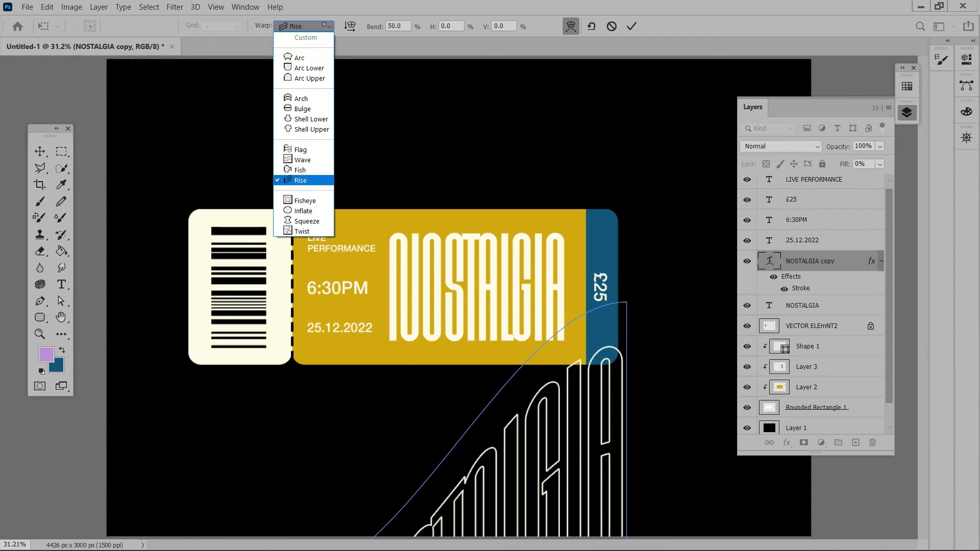
left_click(301, 160)
key("Return")
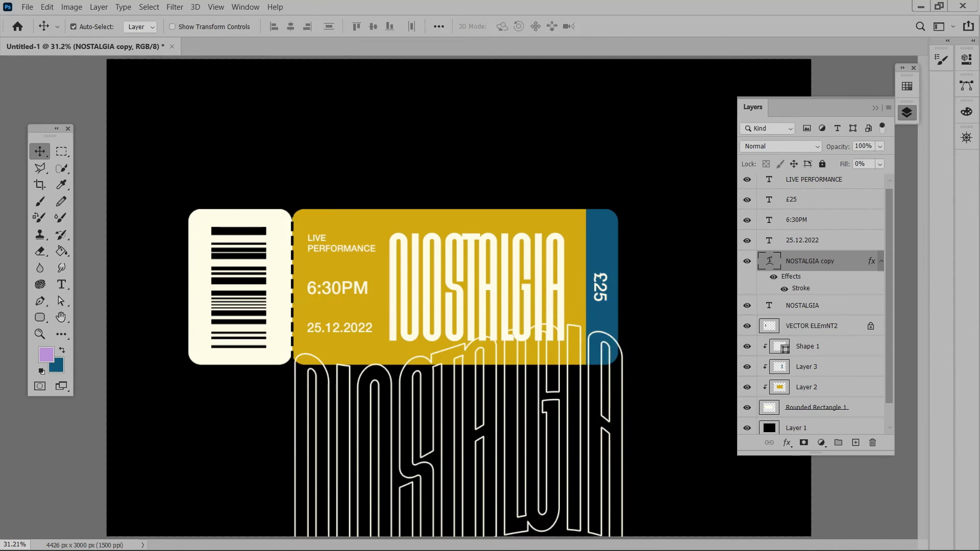
Shrink the warped copy to 64.11% and place it on the ticket's right side
left_click_drag(572, 388, 580, 332)
key("ctrl+t")
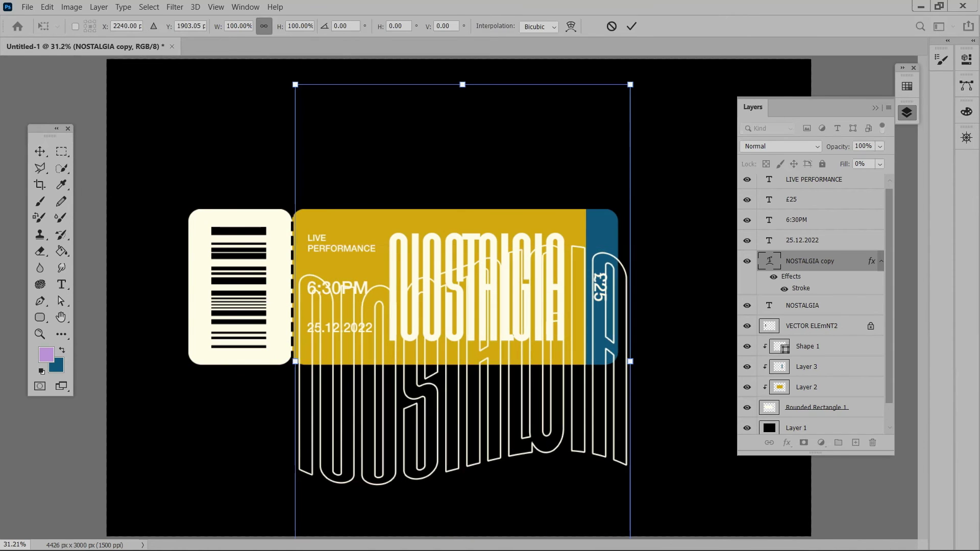
left_click_drag(631, 88, 510, 284)
left_click_drag(472, 421, 569, 347)
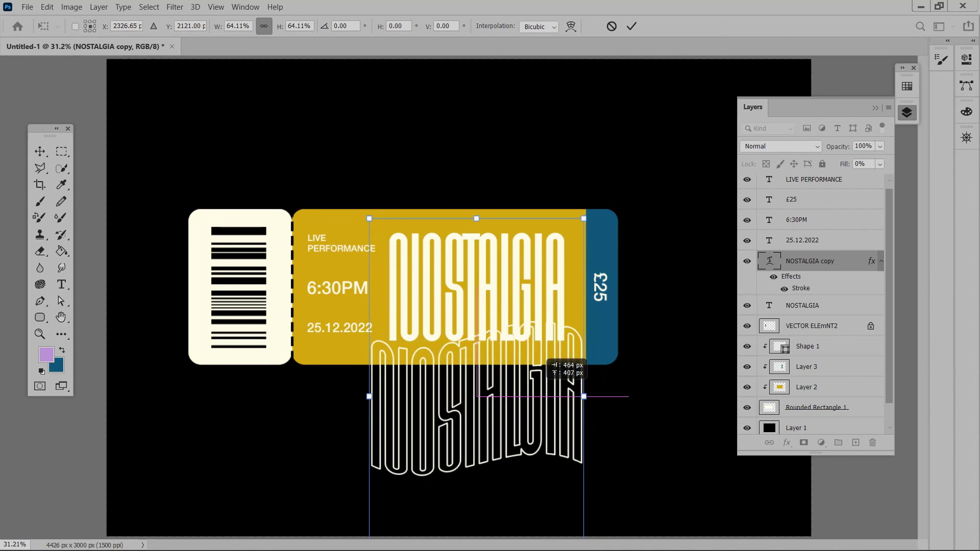
left_click_drag(569, 347, 538, 367)
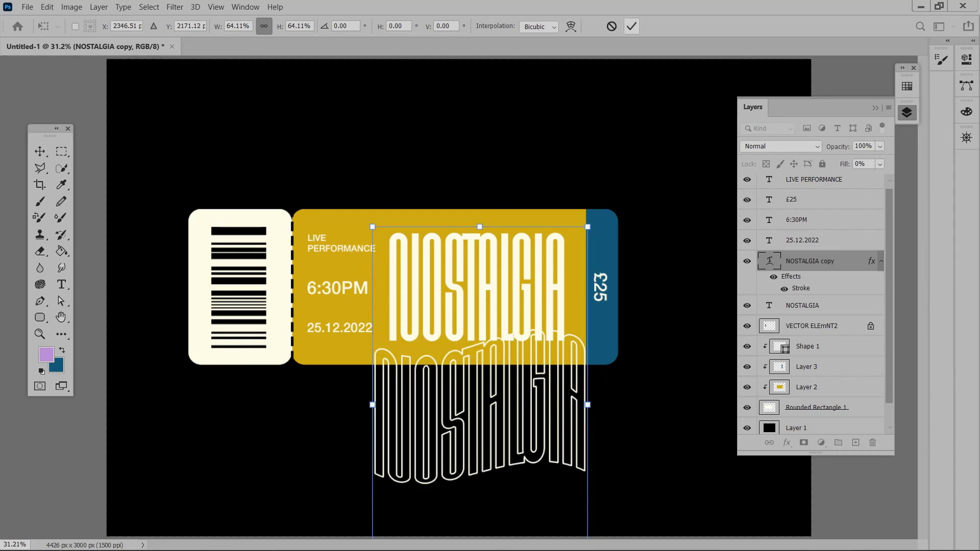
key("Return")
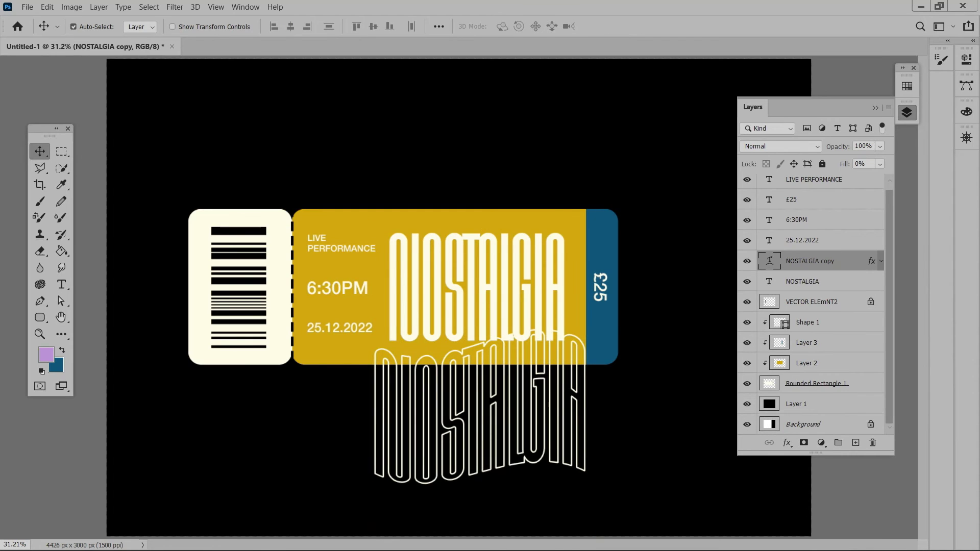
Clip the outlined text into the ticket's group and set the foreground colour to gold
left_click_drag(810, 261, 812, 352)
left_click(907, 112)
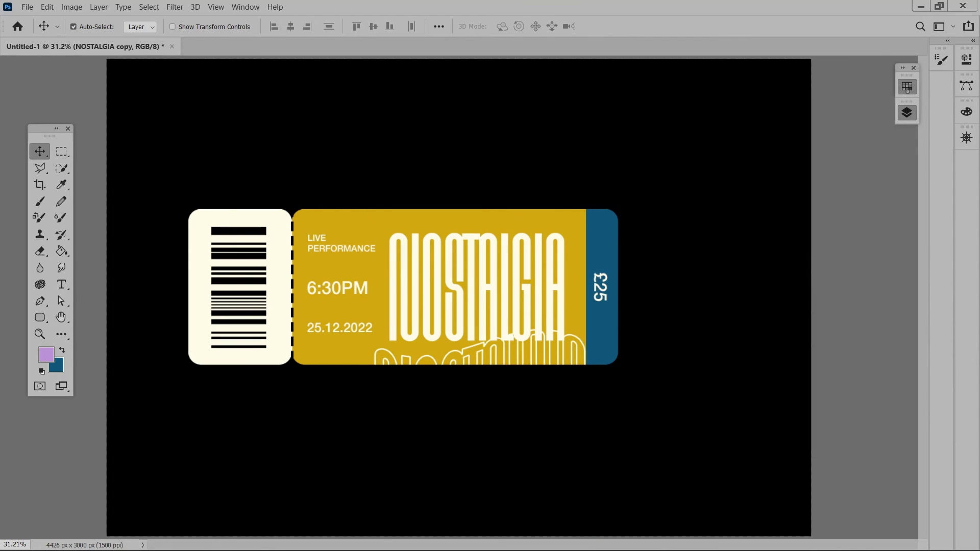
left_click(907, 87)
left_click(832, 364)
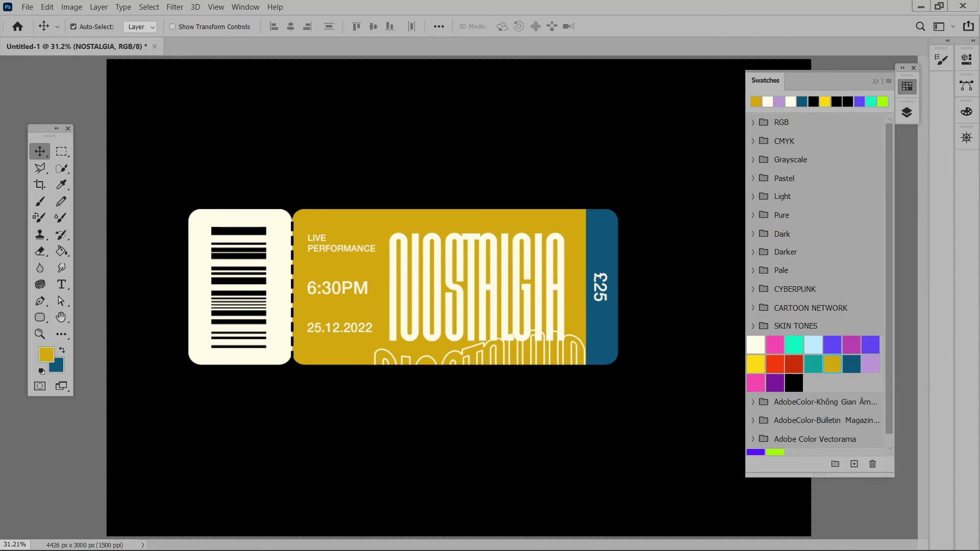
left_click(907, 112)
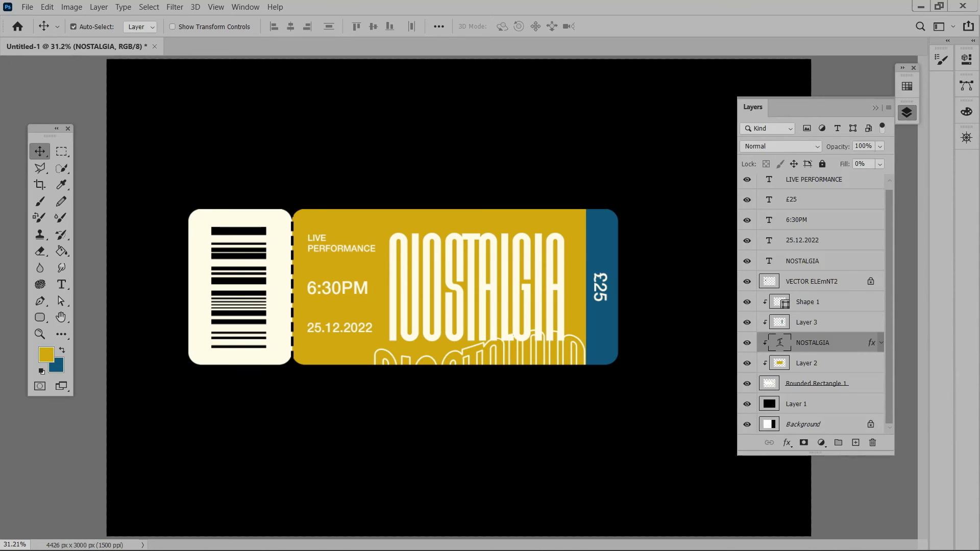
left_click(881, 343)
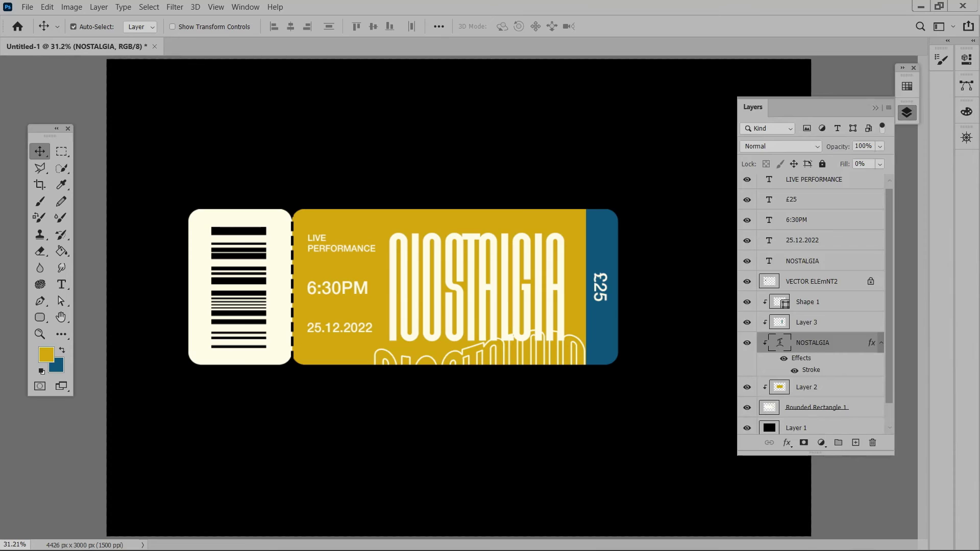
Change the echo's stroke to a darkened gold sampled from the ticket
double_click(811, 370)
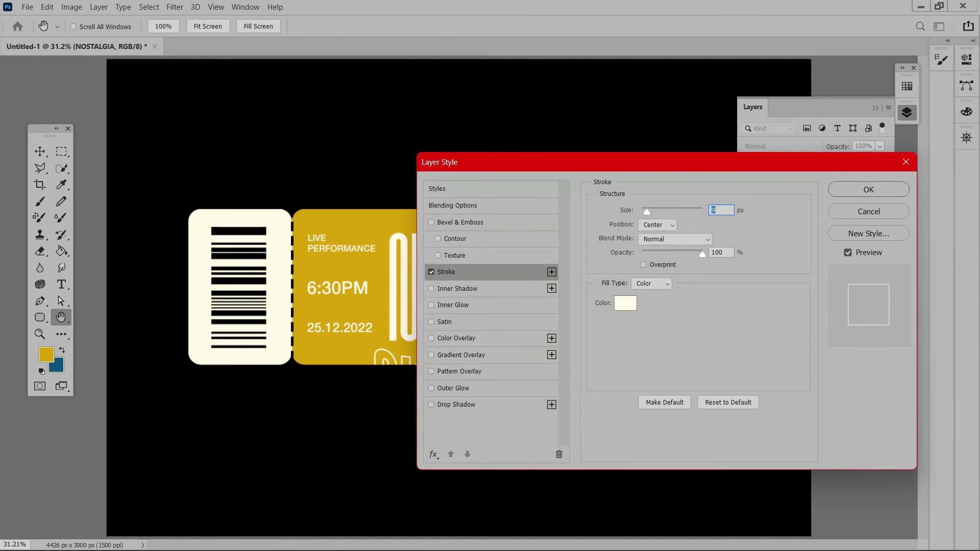
left_click(625, 303)
left_click(352, 307)
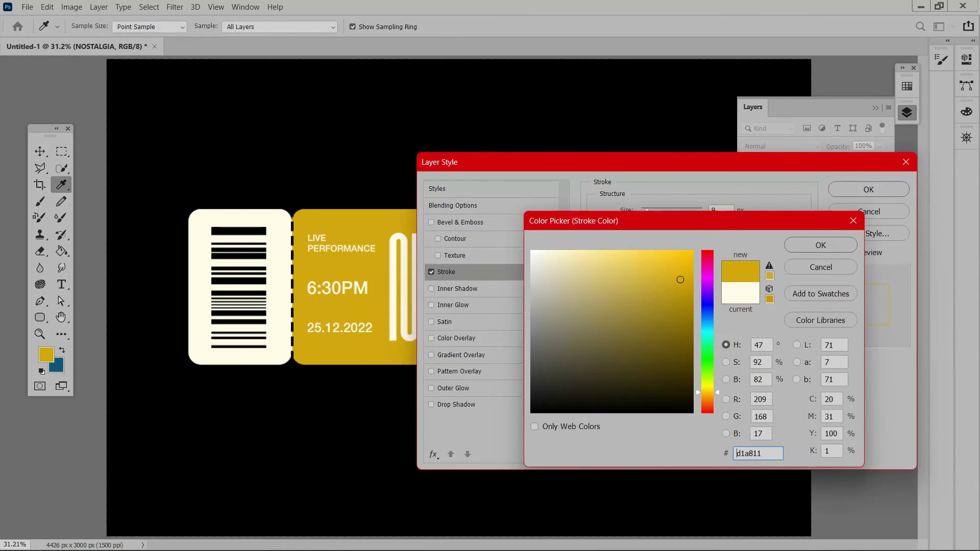
left_click(726, 379)
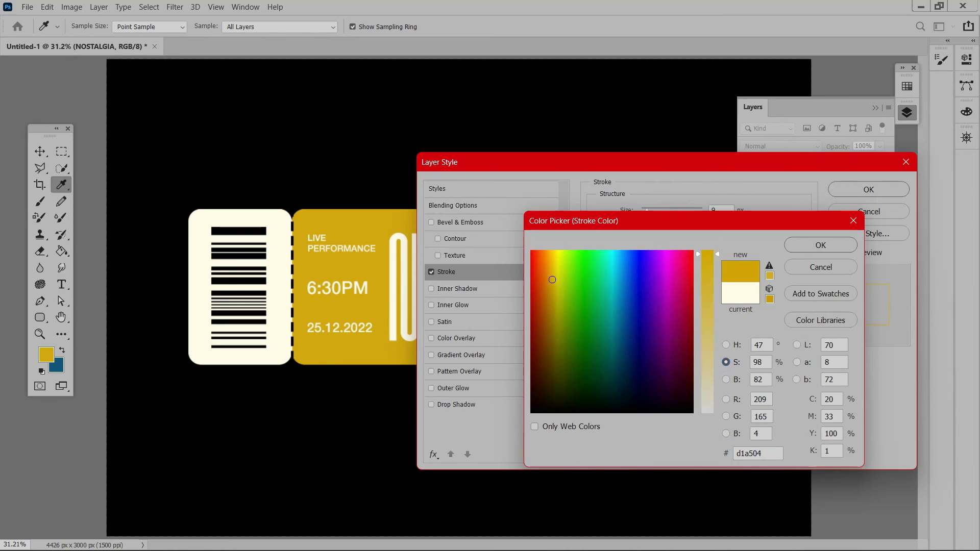
left_click(553, 254)
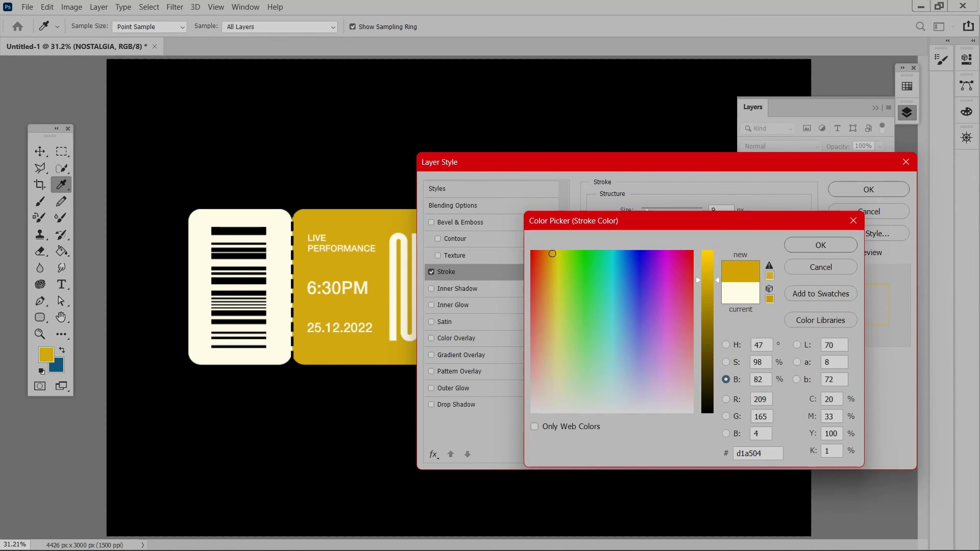
left_click_drag(708, 280, 707, 311)
left_click(820, 245)
mouse_move(488, 162)
left_mouse_down()
mouse_move(651, 184)
mouse_move(699, 234)
mouse_move(427, 183)
left_mouse_up()
key("Return")
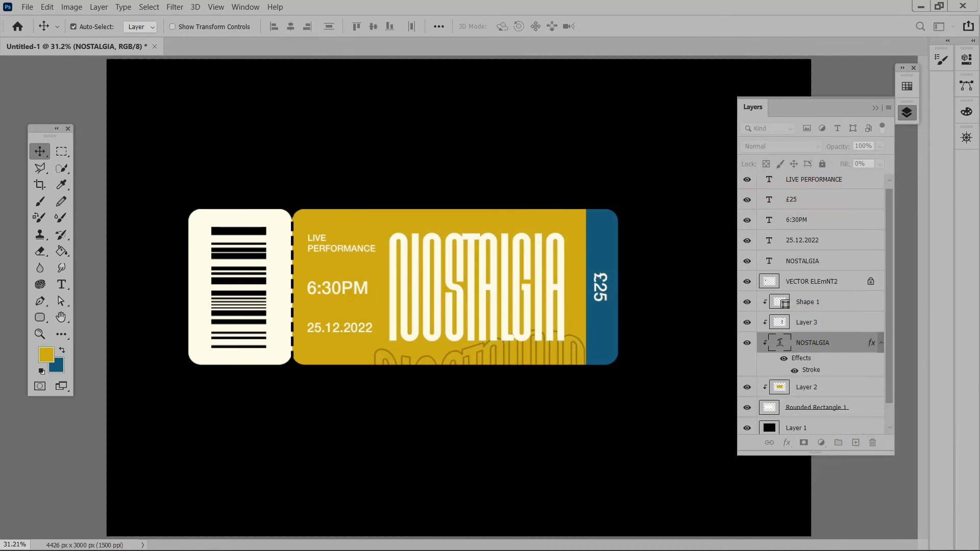
Darken the outline further to mustard and move the echo up to the ticket's top edge
double_click(811, 370)
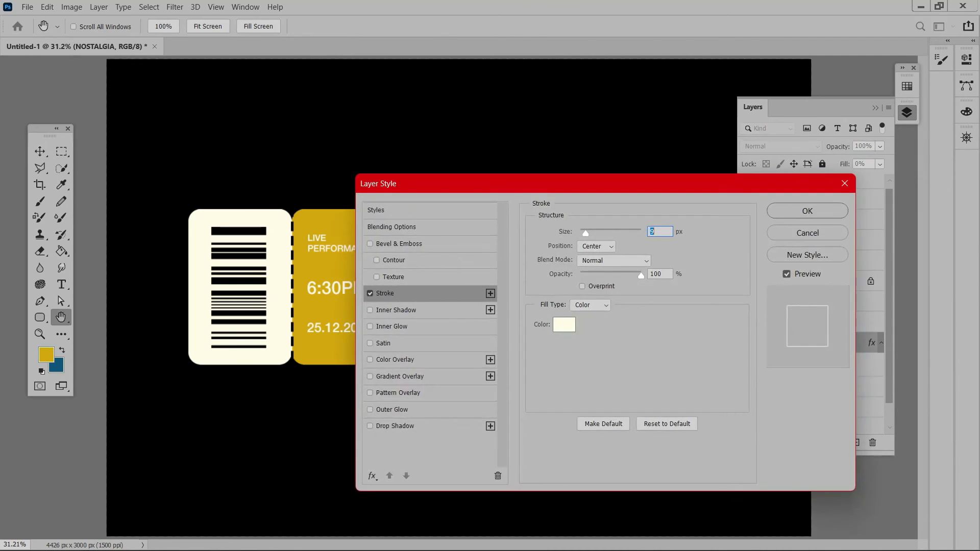
left_click(564, 324)
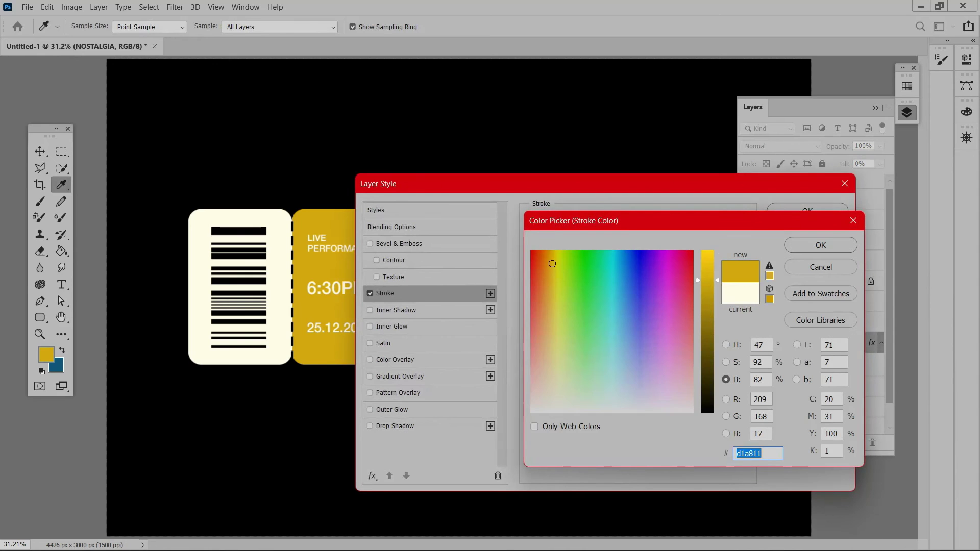
left_click_drag(706, 275, 707, 264)
key("Return")
mouse_move(576, 190)
left_mouse_down()
mouse_move(783, 217)
mouse_move(624, 228)
left_mouse_up()
left_click(858, 255)
mouse_move(582, 299)
left_mouse_down()
mouse_move(516, 176)
mouse_move(501, 81)
left_mouse_up()
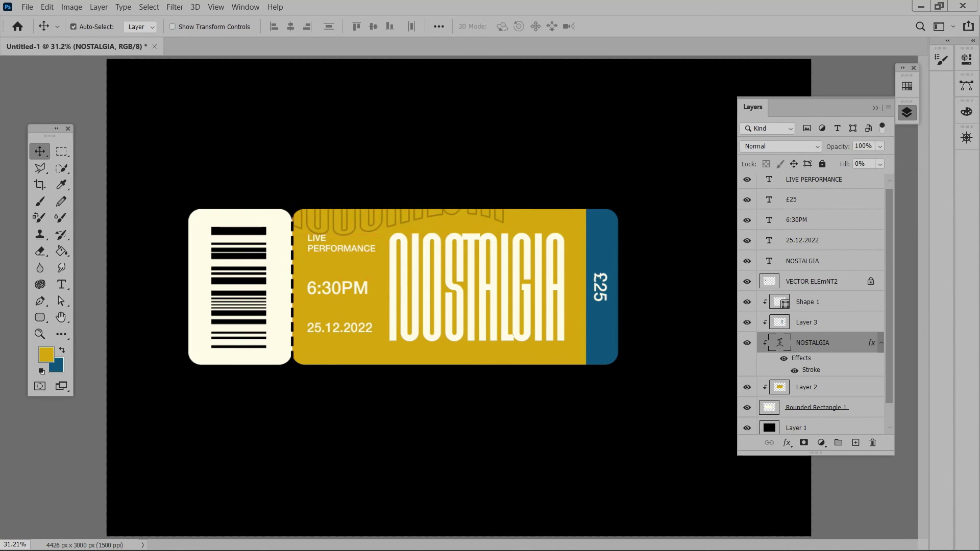
left_click(881, 342)
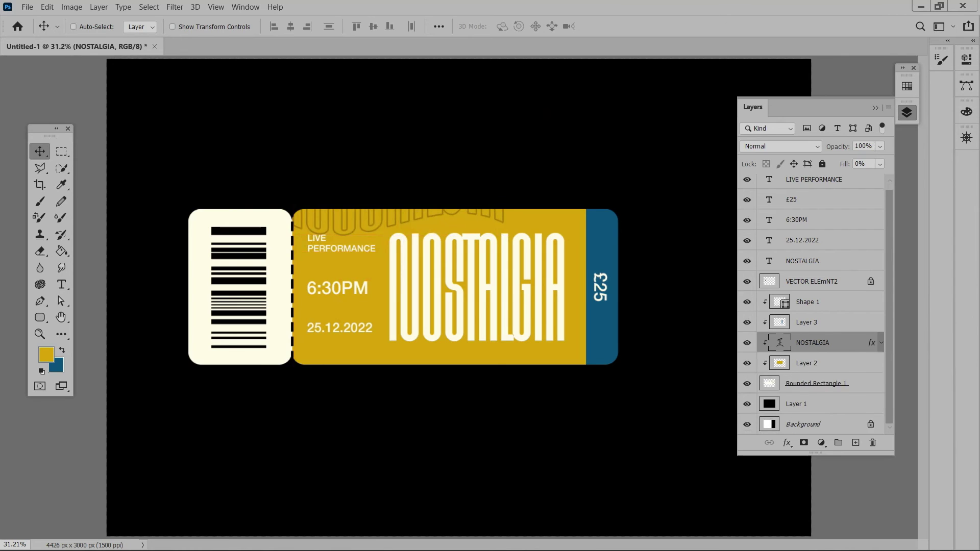
Duplicate the outlined echo and move the copy down below the ticket
key("ctrl+j")
right_click(461, 206)
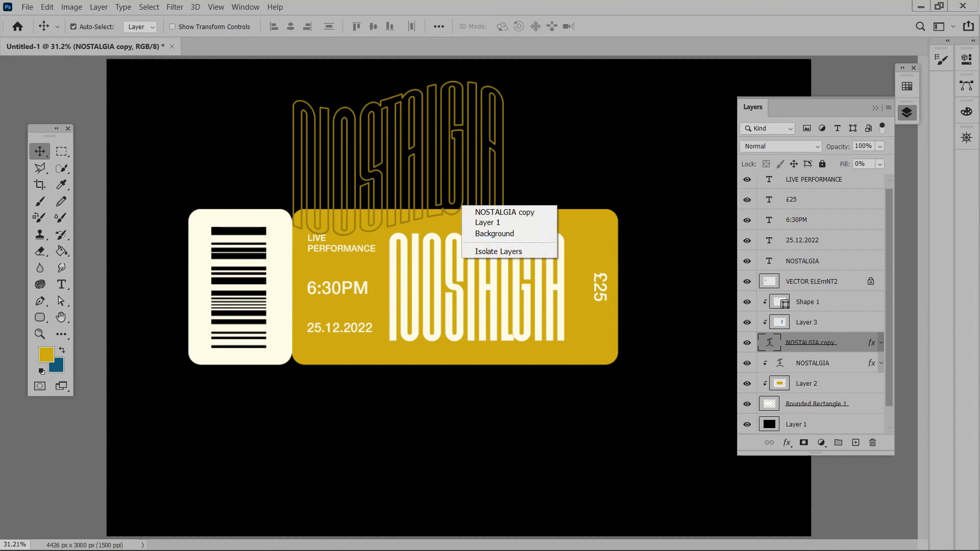
left_click(485, 212)
left_click_drag(467, 173, 587, 427)
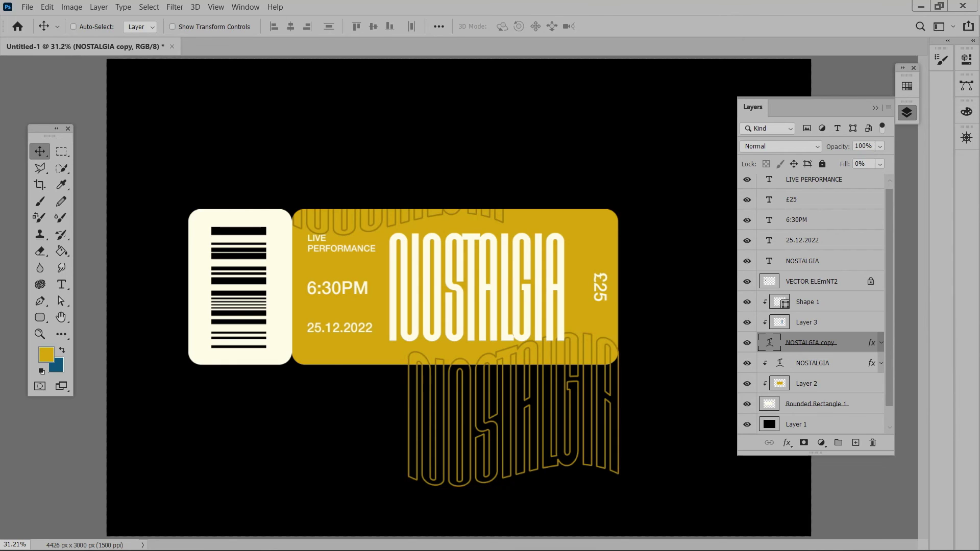
Flip the copy vertically, set it along the bottom edge, and select both echoes
key("ctrl+t")
right_click(545, 429)
left_click(562, 422)
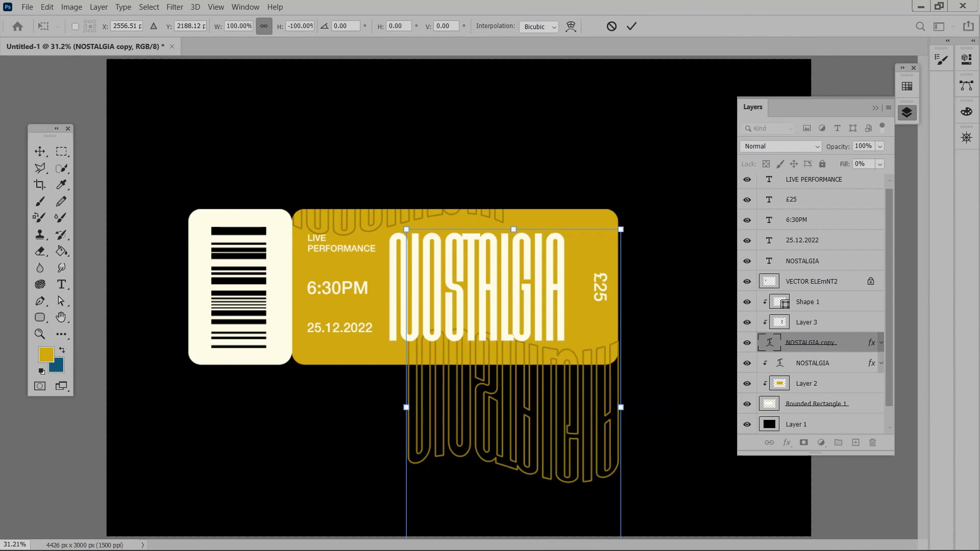
left_click_drag(530, 405, 422, 419)
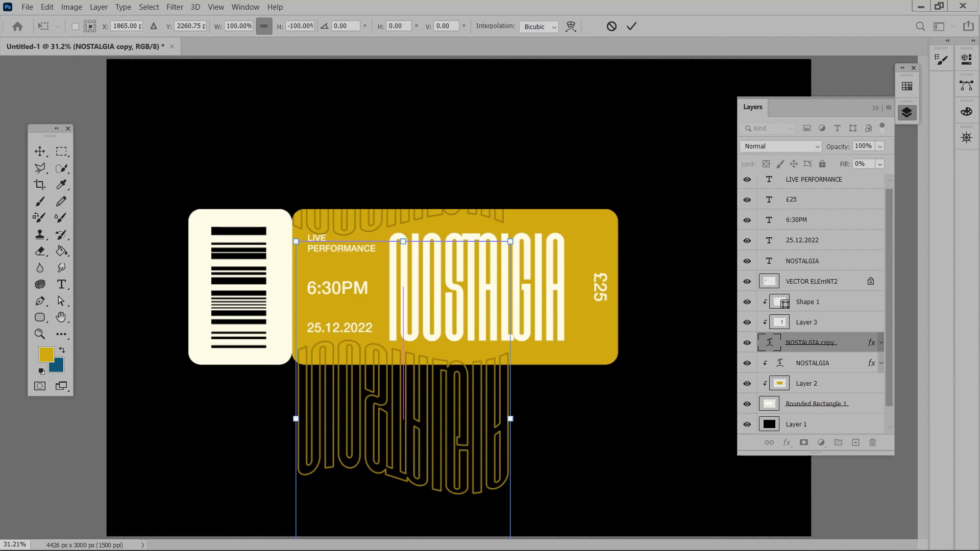
key("Return")
right_click(827, 343)
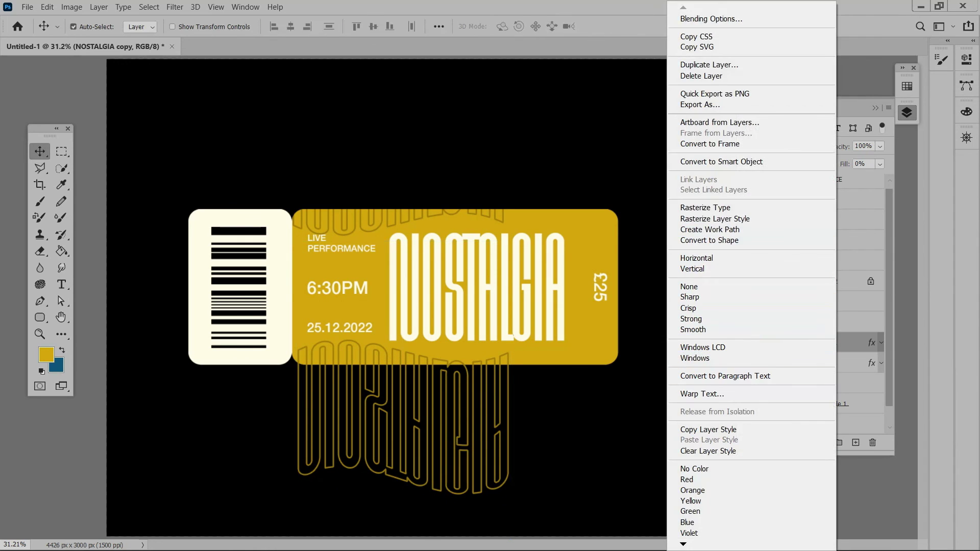
right_click(849, 343)
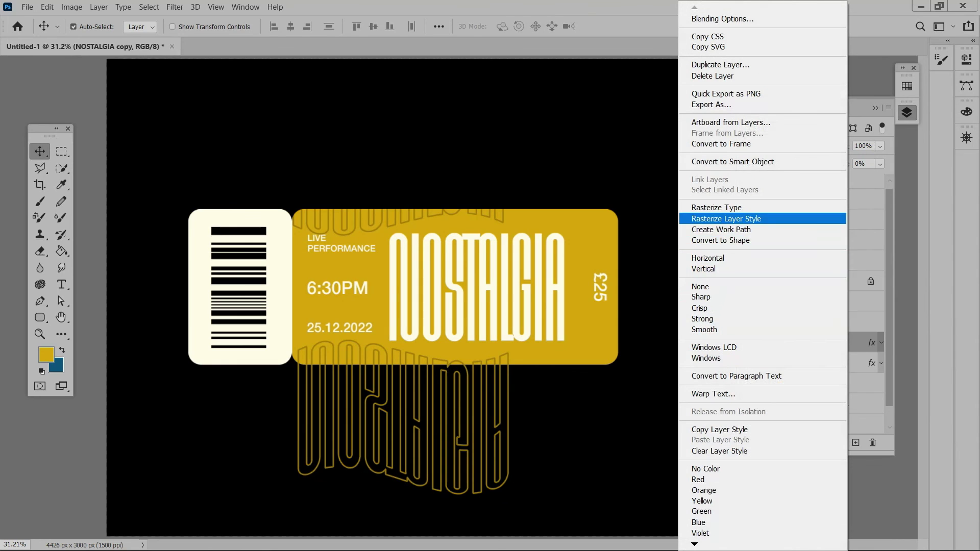
left_click(714, 347)
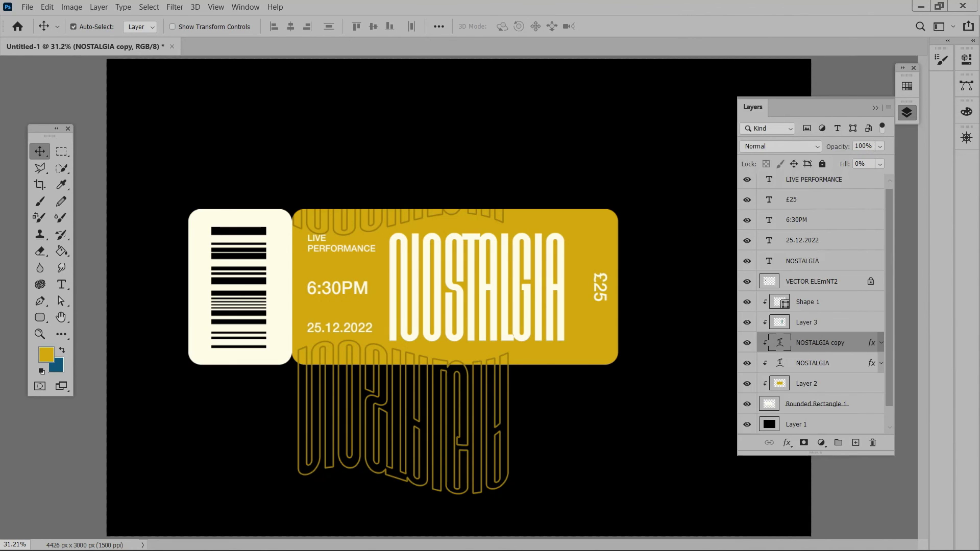
key("alt+shift+bracketleft")
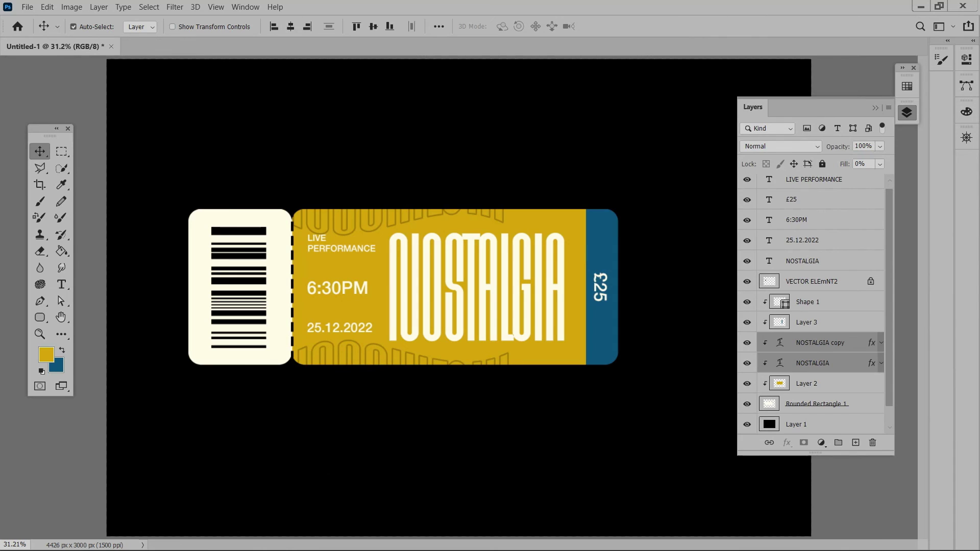
Centre both echoes horizontally, then group all ticket layers into Group 1
left_click(291, 26)
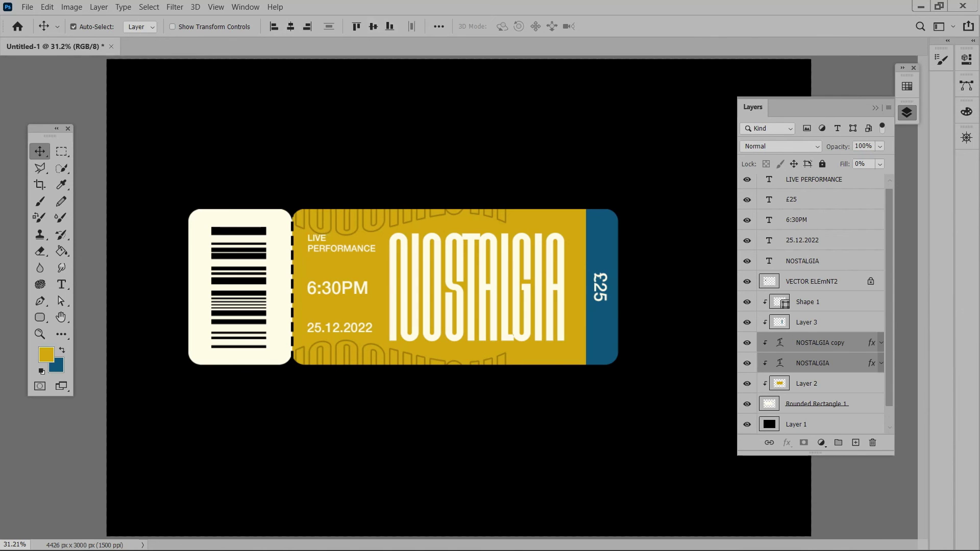
key("z")
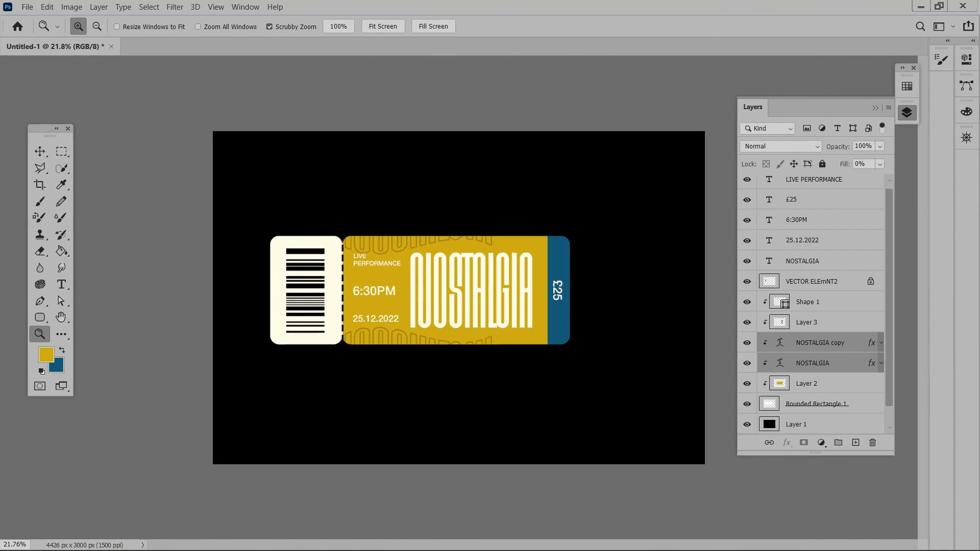
scroll(459, 297, "up", 1)
key("v")
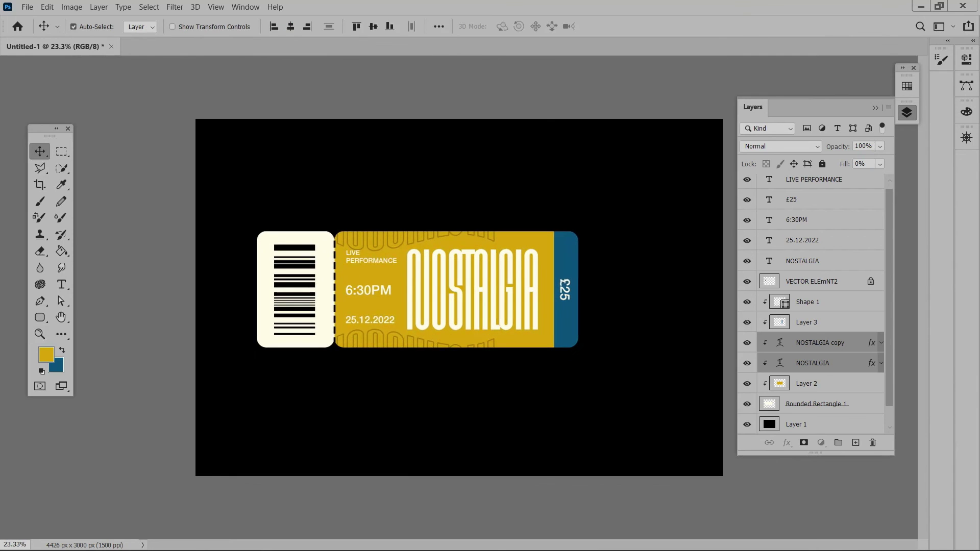
left_click(817, 404)
left_click(816, 409, "ctrl")
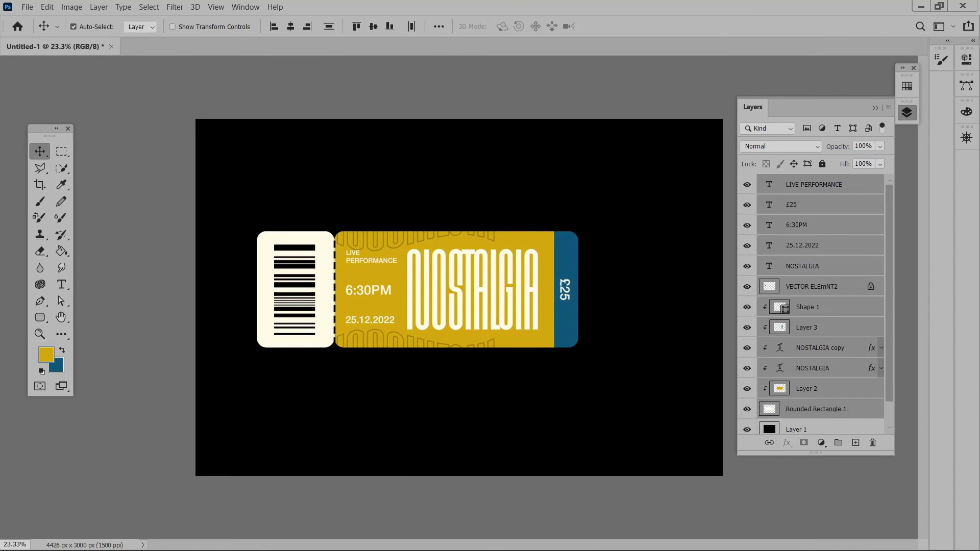
key("ctrl+g")
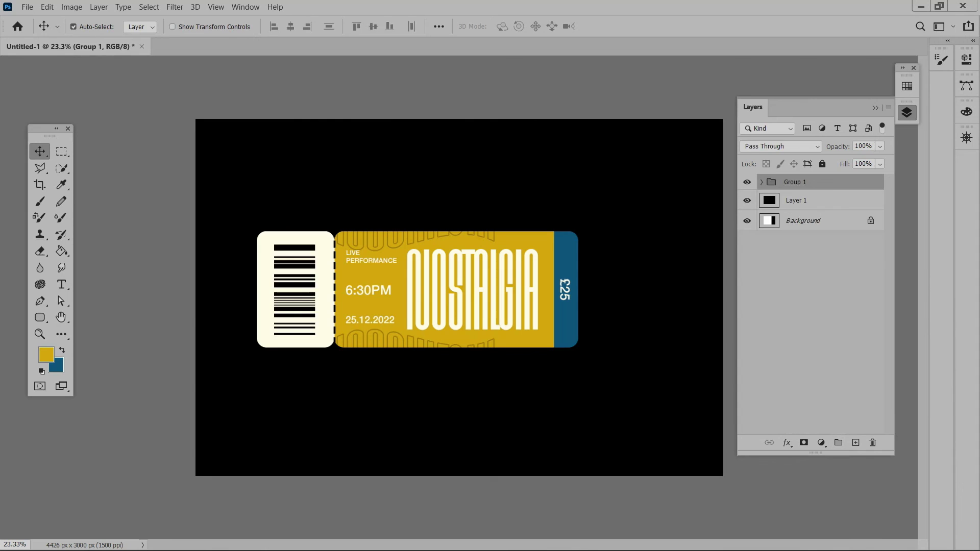
Move the ticket up, duplicate Group 1 as a smart object, and stack it below
left_click(761, 182)
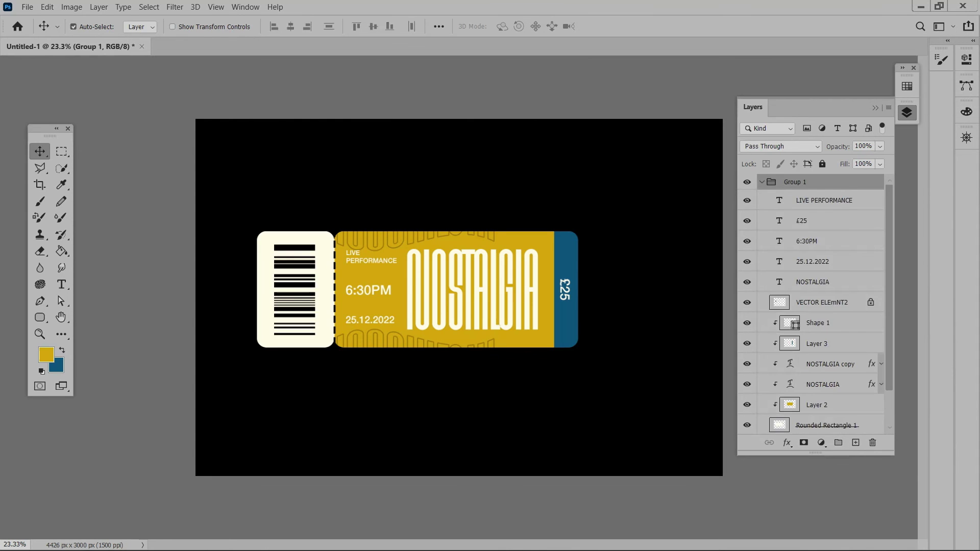
scroll(816, 306, "down", 3)
left_click_drag(403, 285, 452, 221)
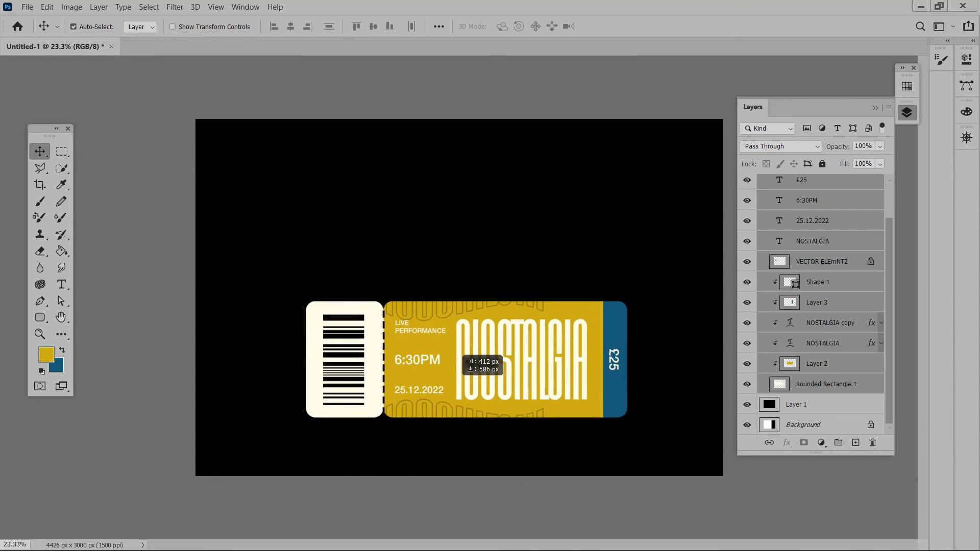
key("ctrl+j")
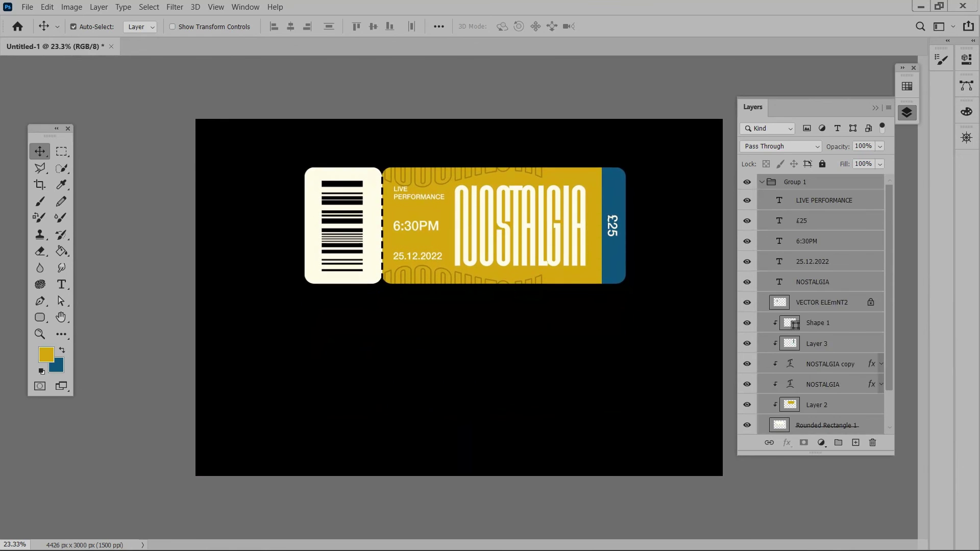
right_click(797, 183)
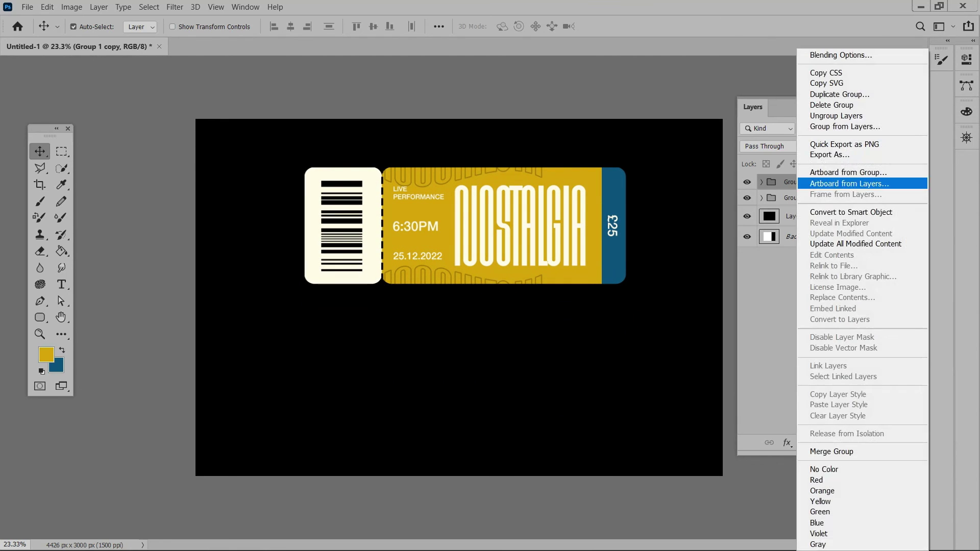
left_click(842, 212)
left_click_drag(508, 230, 508, 377)
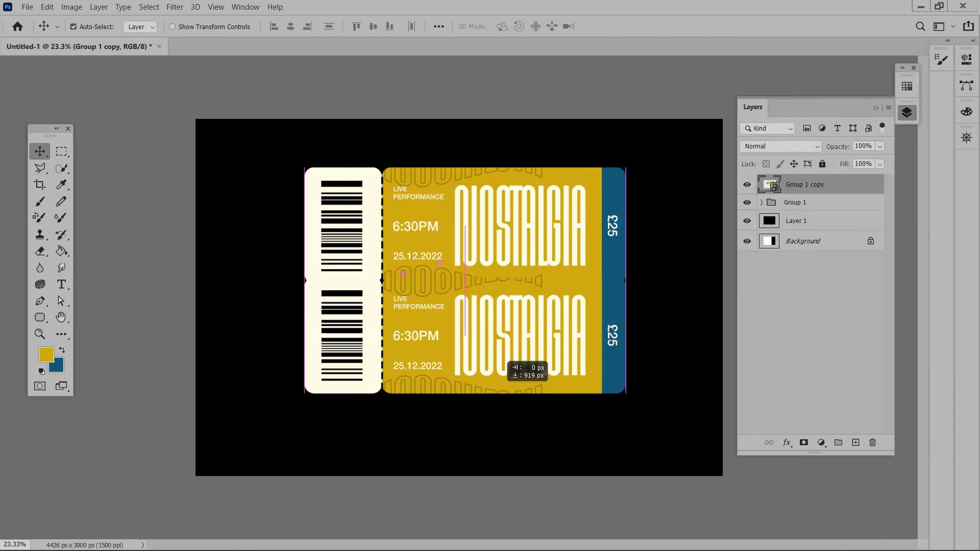
Clip a Hue/Saturation layer with hue +160 to Group 1 copy, turning the lower ticket blue
left_click(822, 443)
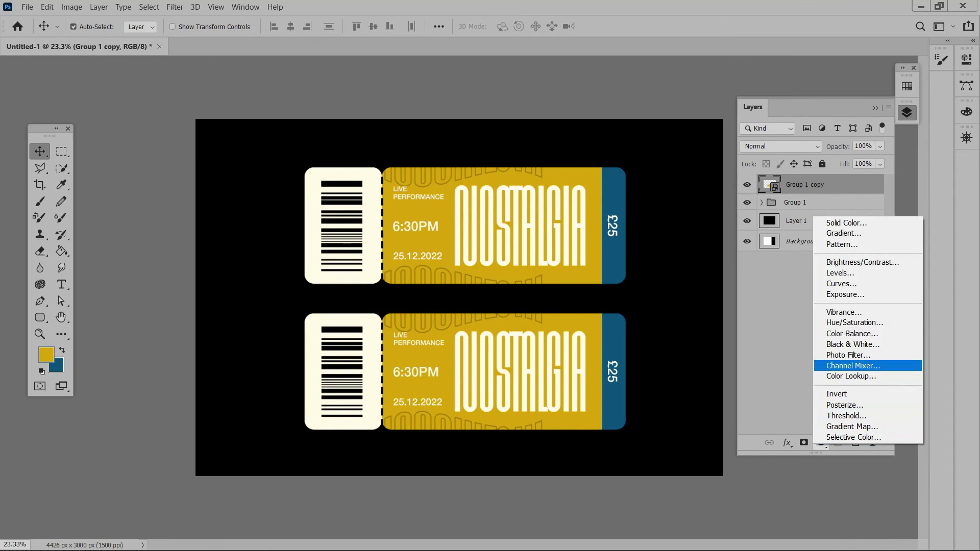
left_click(854, 322)
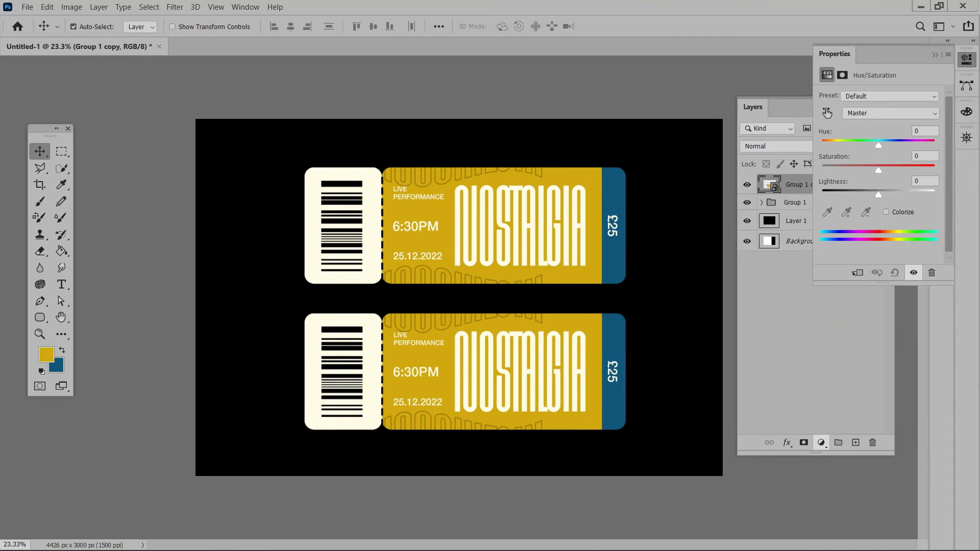
right_click(845, 184)
left_click(714, 259)
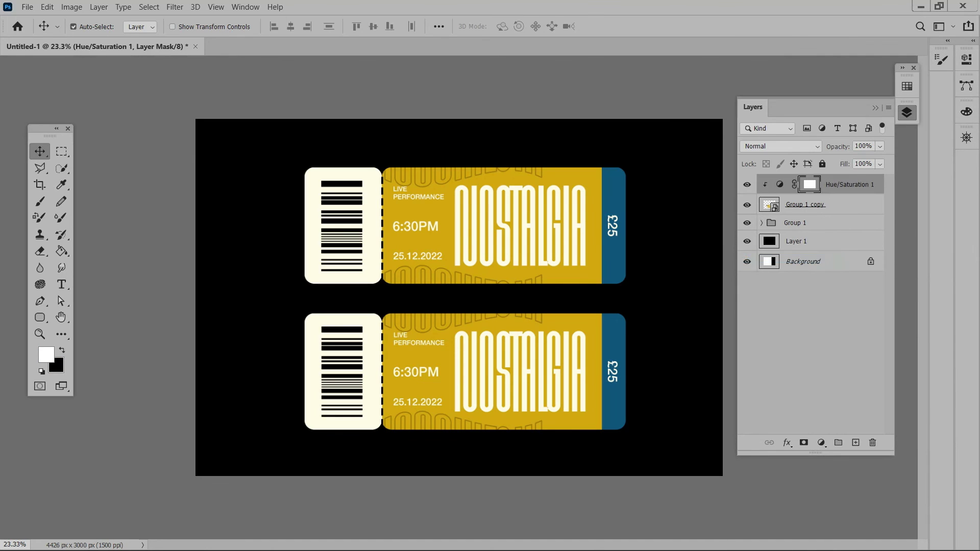
double_click(780, 184)
mouse_move(876, 146)
left_mouse_down()
mouse_move(833, 145)
mouse_move(930, 145)
left_mouse_up()
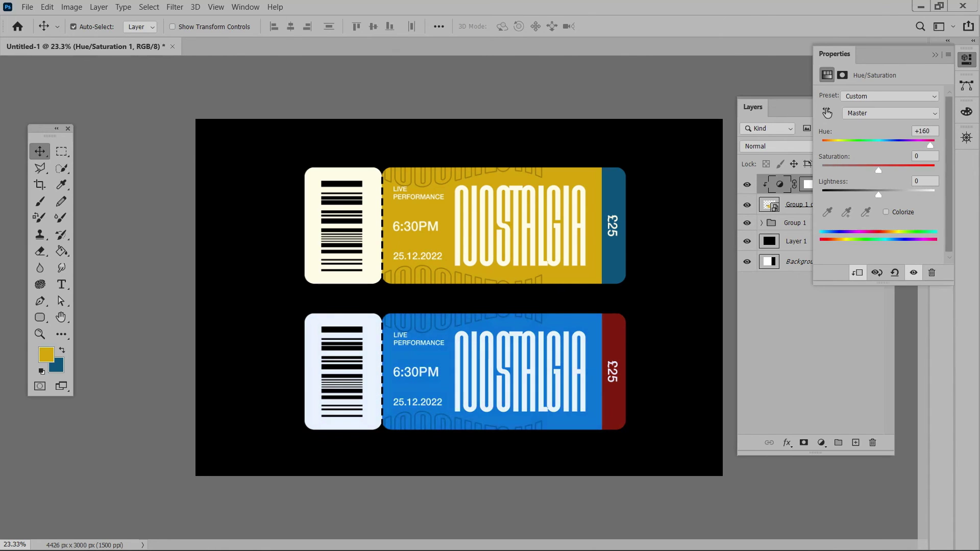
key("z")
left_click_drag(512, 298, 587, 298)
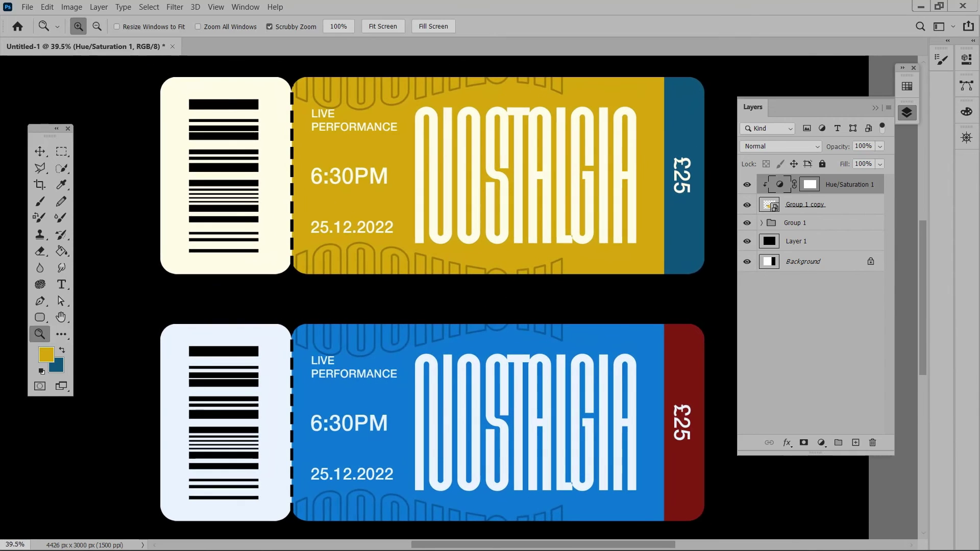
left_click(875, 108)
left_click(966, 137)
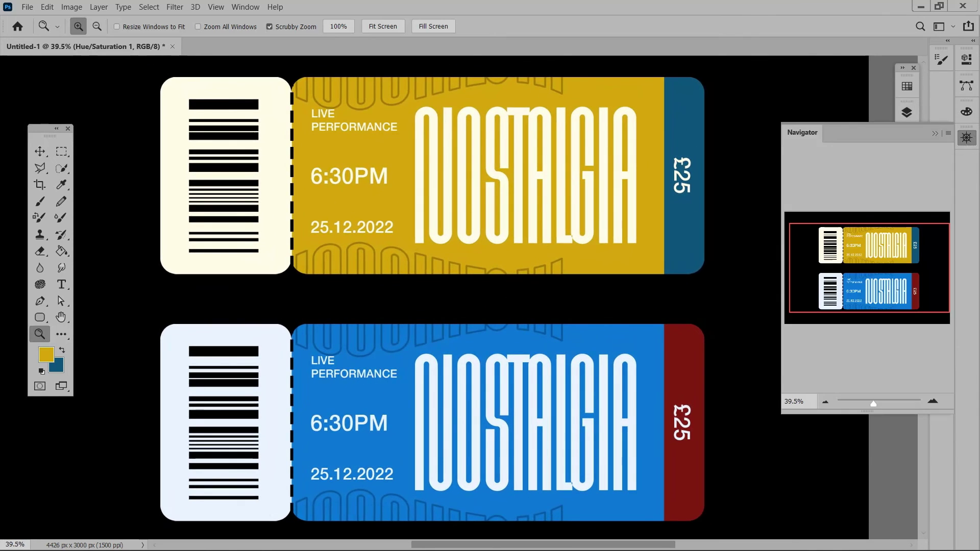